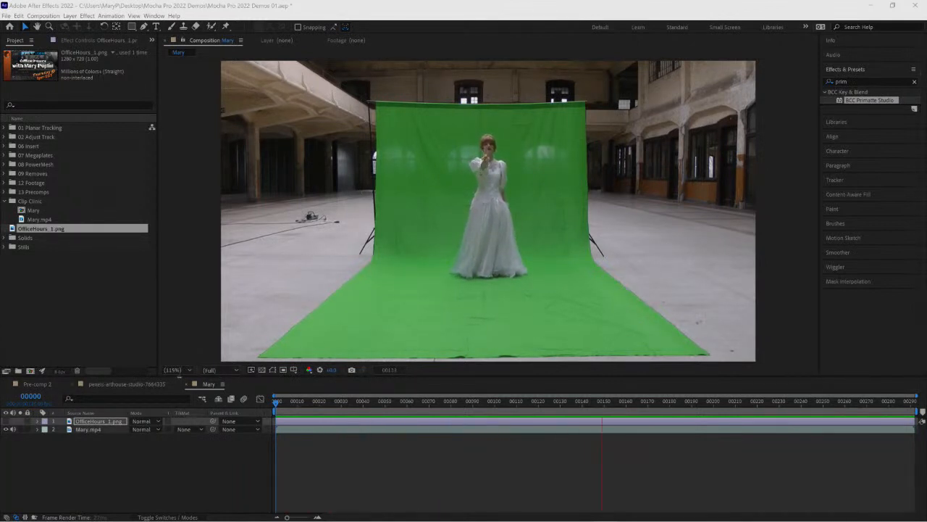
- Apply the BCC Primatte Studio effect to the Mary.mp4 layer at frame 70
left_click(178, 369)
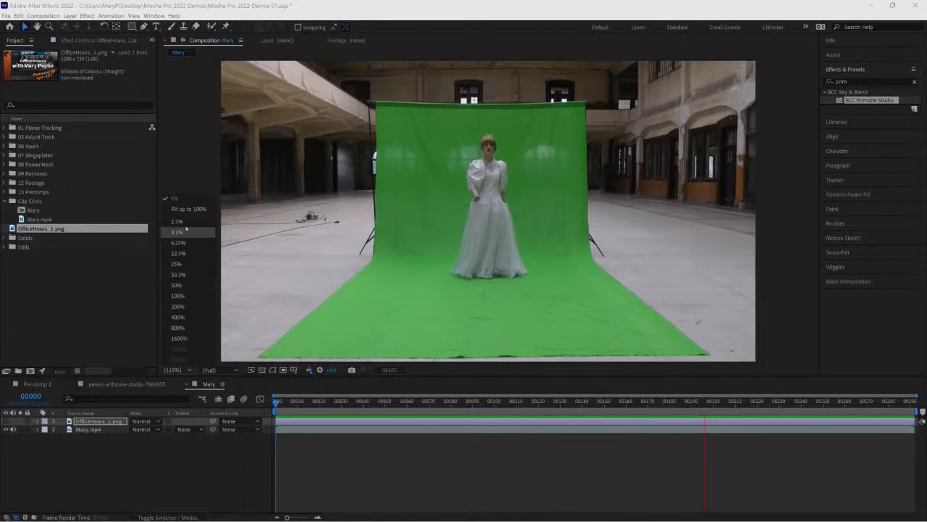
left_click(186, 305)
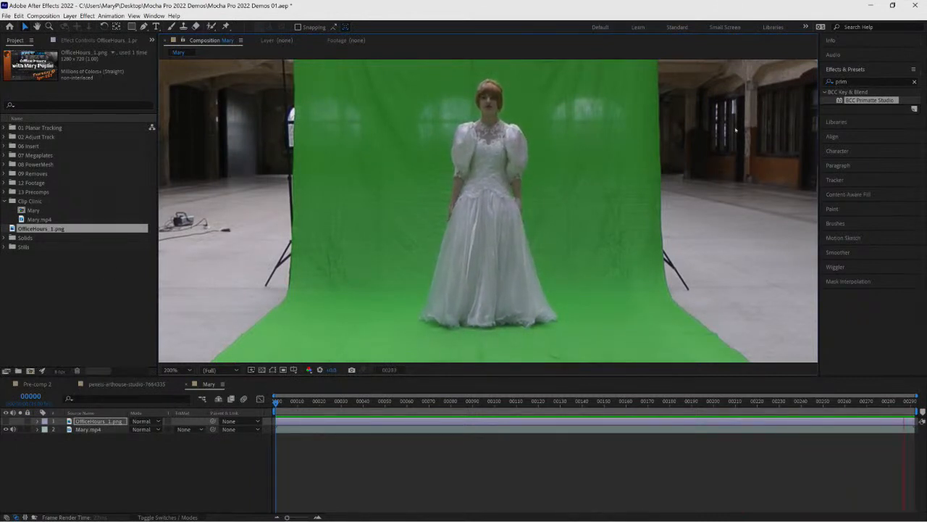
left_click_drag(377, 401, 429, 403)
left_click_drag(870, 100, 96, 429)
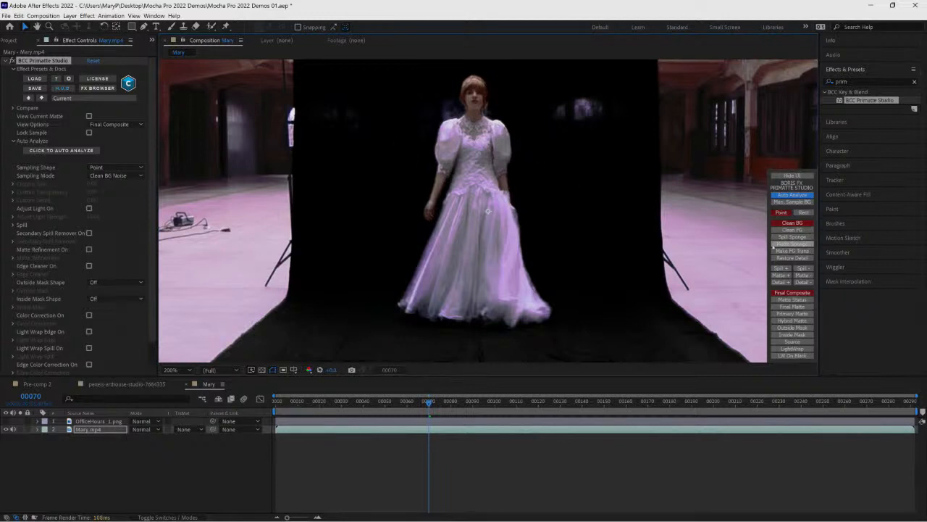
- Switch to the Final Matte view and sample leftover background areas for Clean BG using point and rectangle sampling
left_click(792, 306)
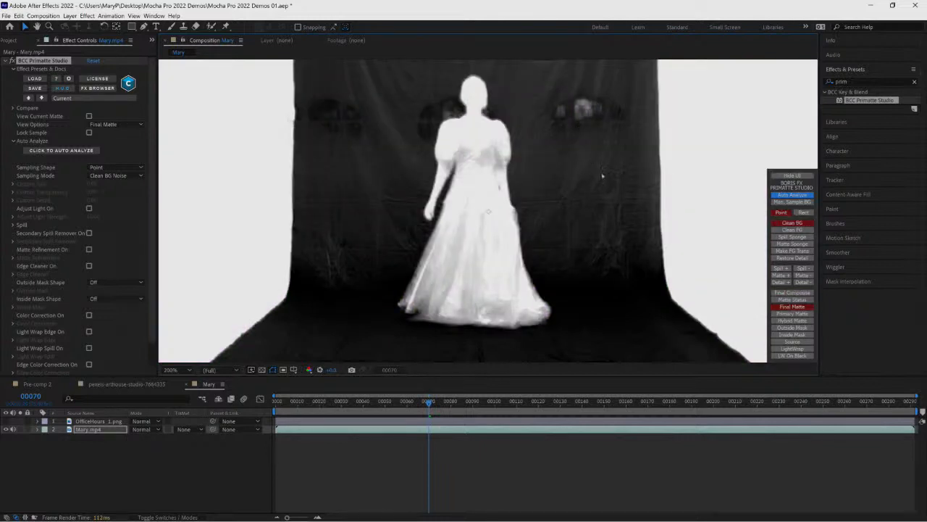
mouse_move(602, 176)
left_mouse_down()
mouse_move(592, 151)
mouse_move(536, 180)
left_mouse_up()
left_click(577, 253)
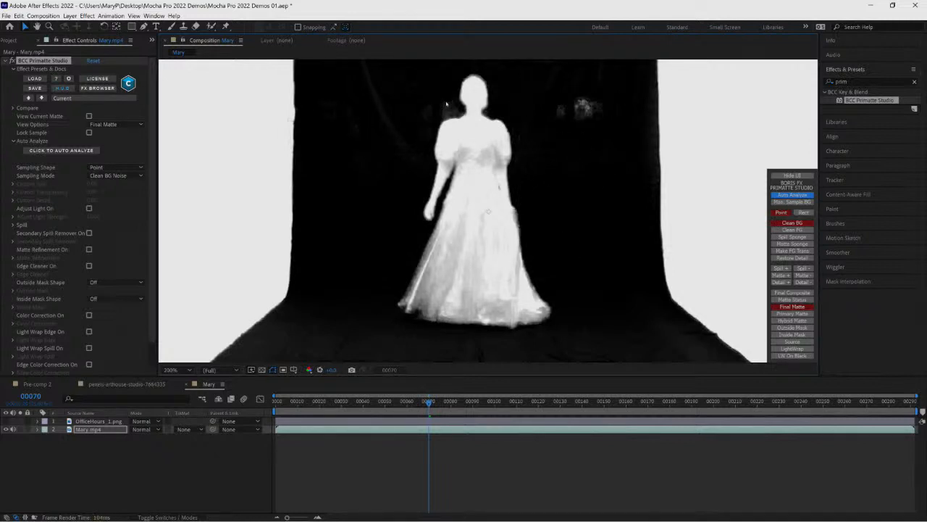
left_click(382, 137)
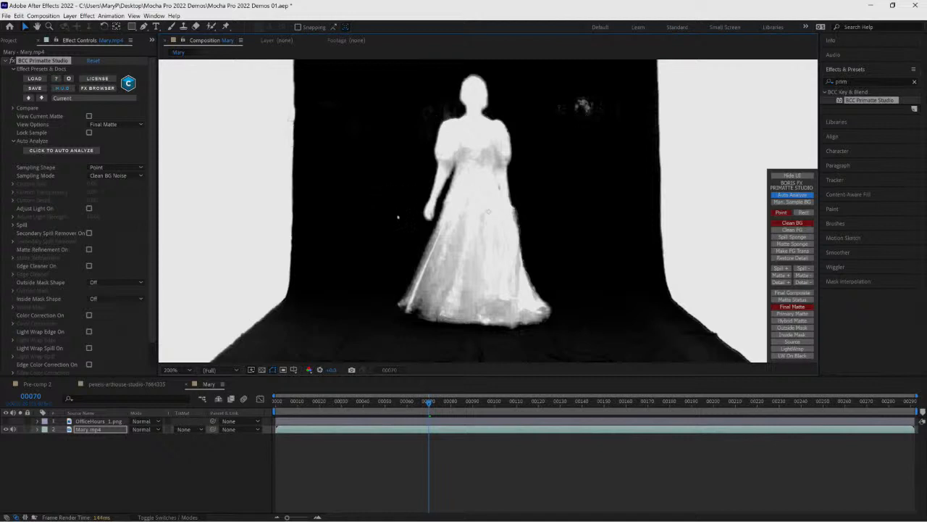
left_click(803, 212)
left_click_drag(394, 90, 445, 113)
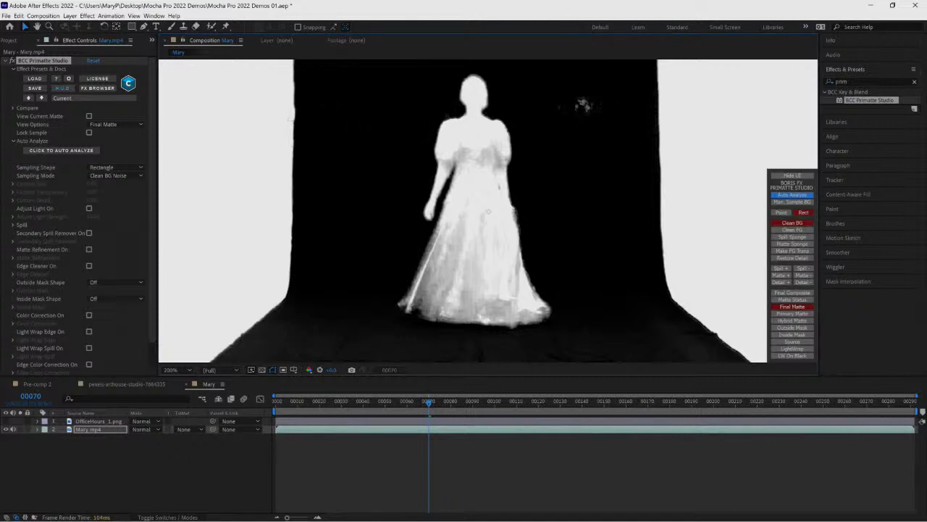
- Sample the dress with Clean FG rectangles and return to the Final Composite view
left_click(793, 230)
left_click_drag(464, 140, 483, 172)
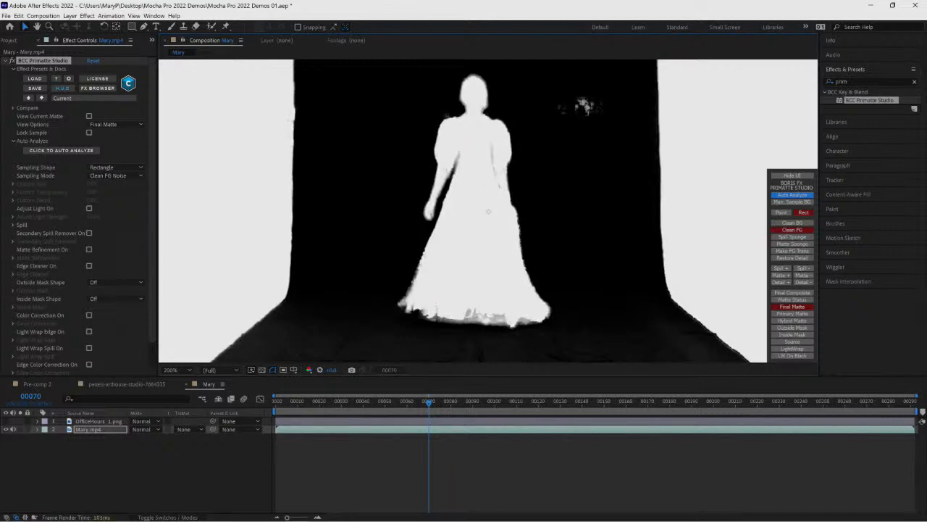
left_click_drag(466, 309, 496, 323)
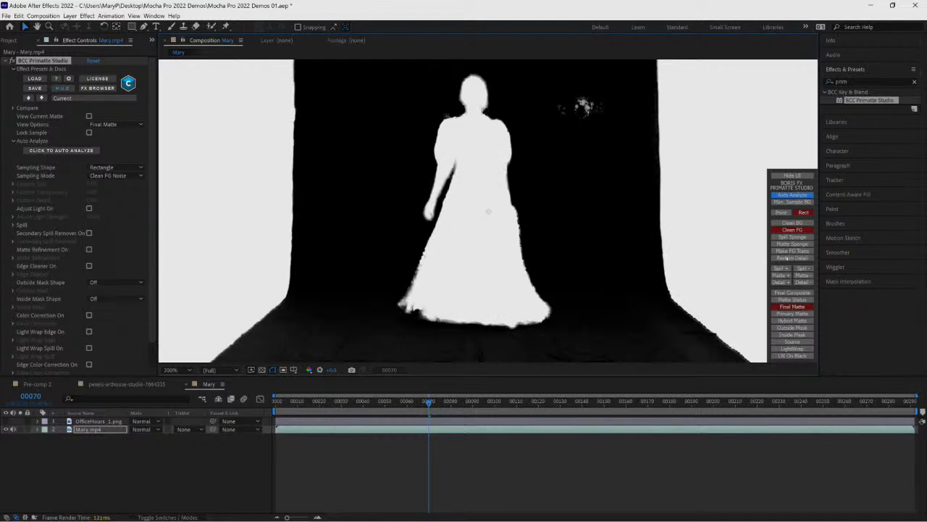
left_click(790, 293)
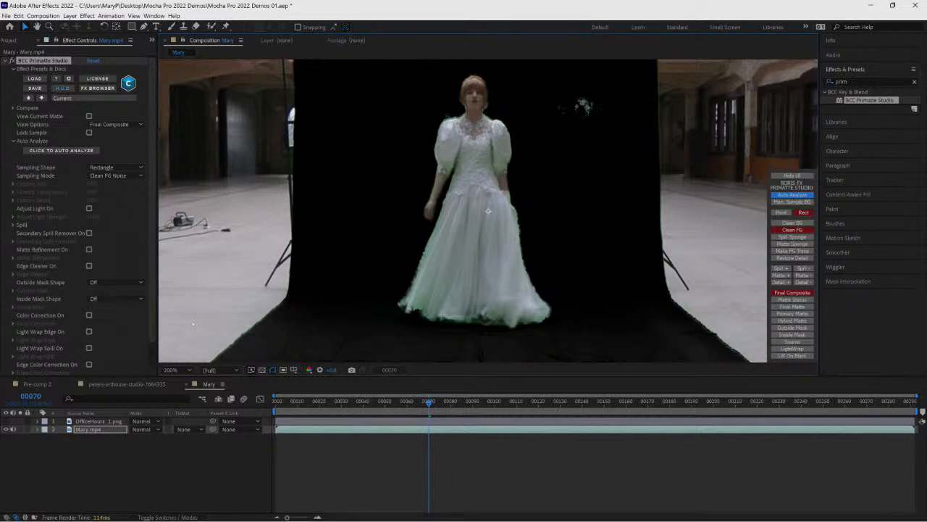
- Disable BCC Primatte Studio, search the effects for mocha, and apply Mocha Pro to the Mary.mp4 layer
left_click(6, 60)
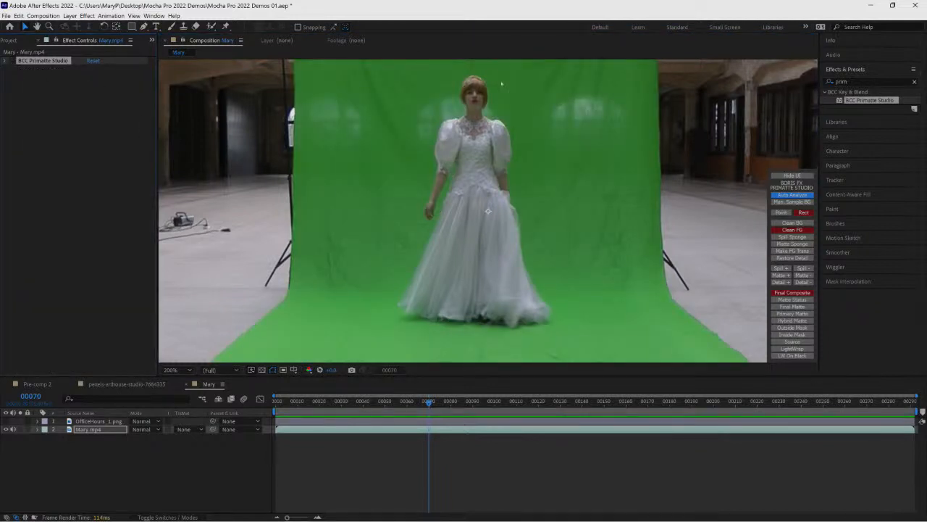
left_click_drag(861, 82, 807, 87)
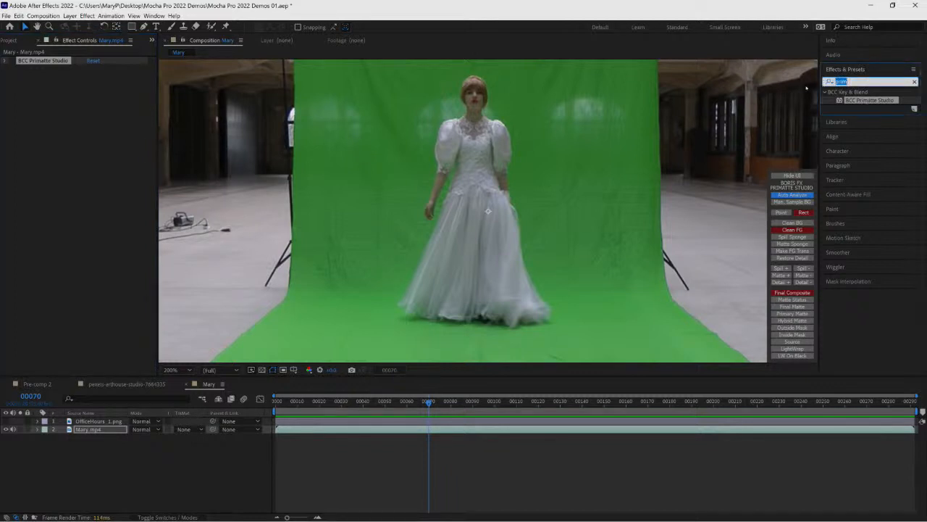
type("mocha")
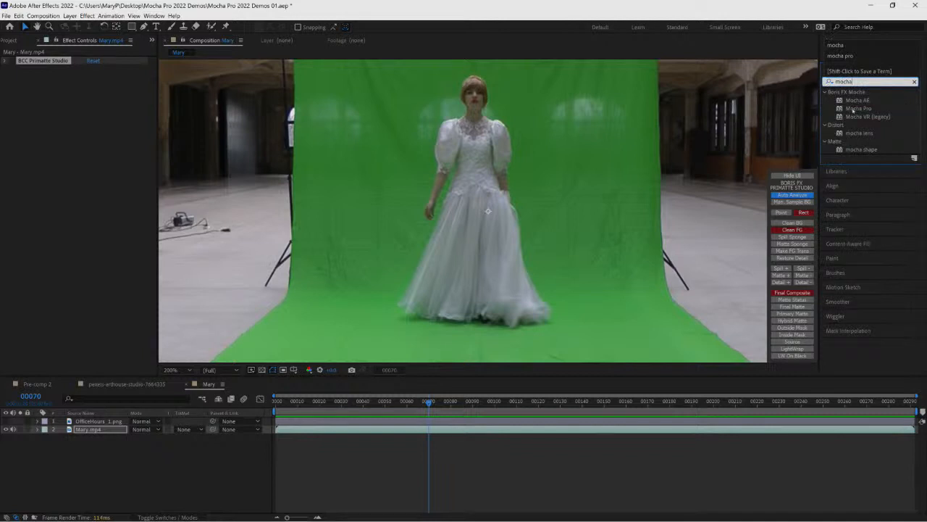
left_click_drag(853, 109, 84, 430)
- Delete the BCC Primatte Studio effect from the layer
left_click(44, 61)
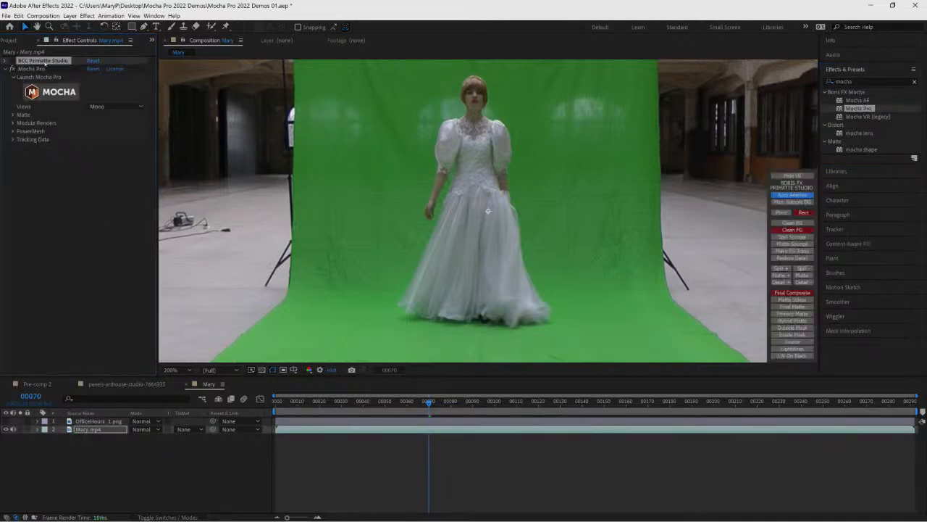
key("Delete")
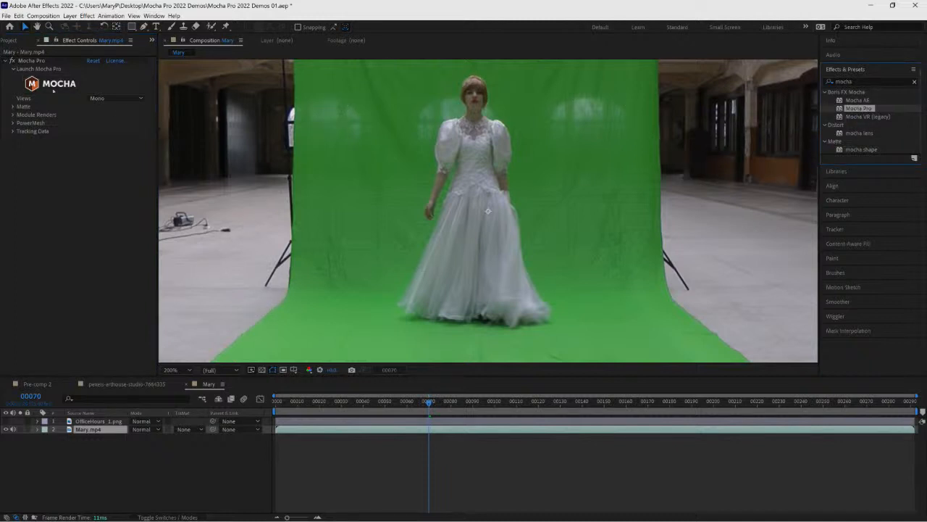
- Launch the Mocha Pro interface and dismiss its welcome screen
left_click(54, 85)
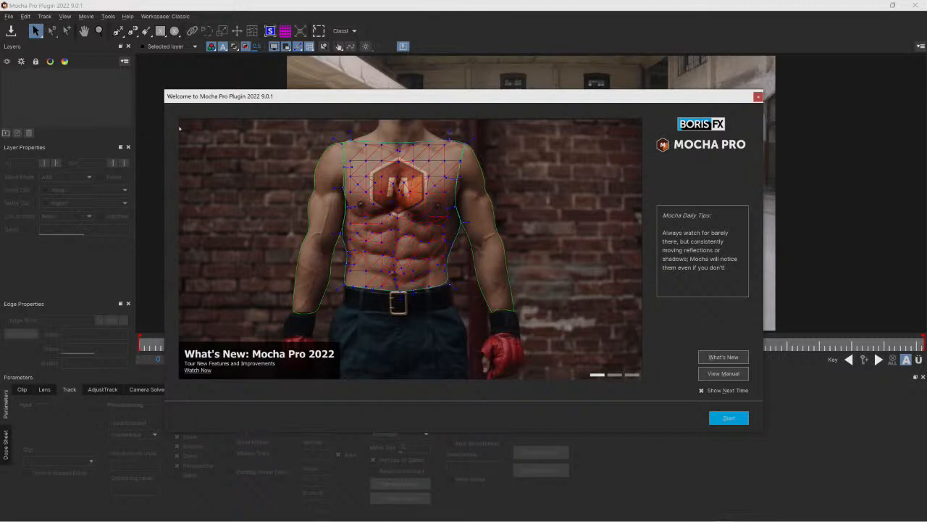
key("Return")
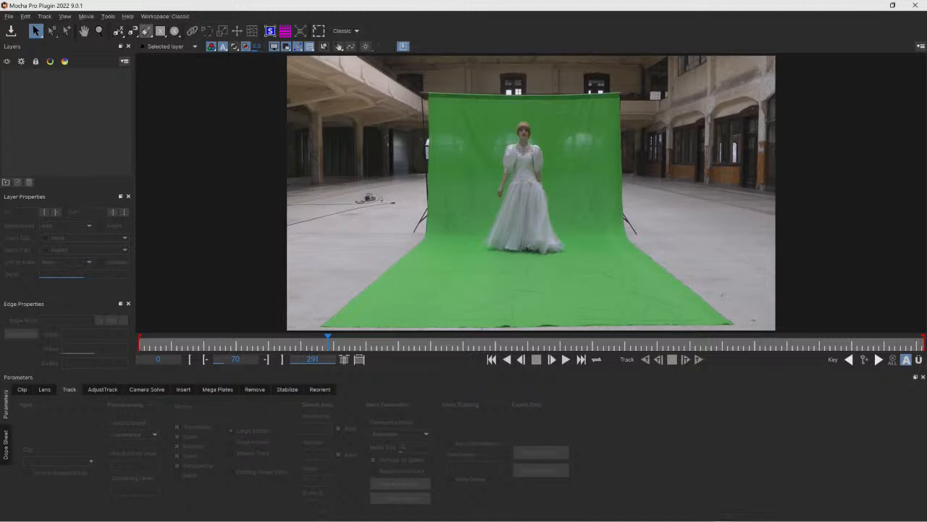
- Draw a closed X-spline shape around the woman's head
left_click(99, 31)
left_click_drag(496, 148, 539, 75)
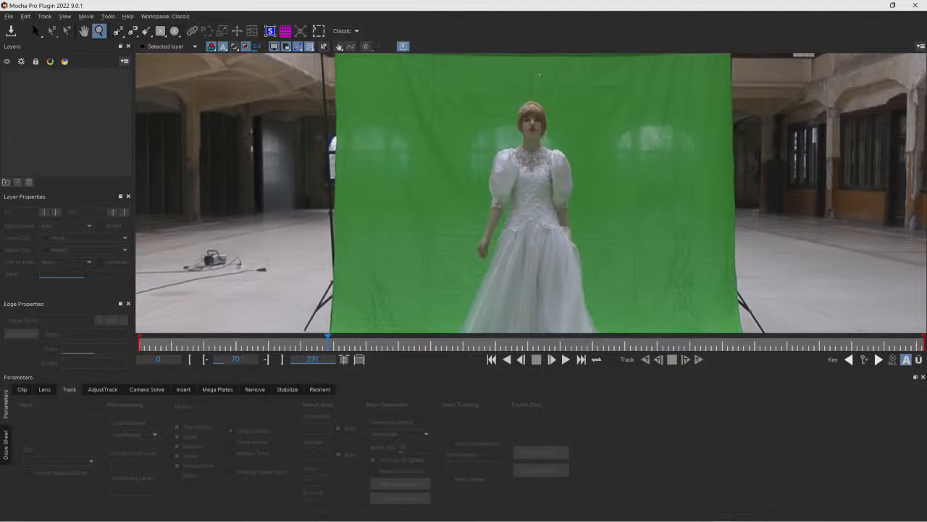
left_click_drag(542, 110, 549, 23)
left_click_drag(547, 179, 534, 148)
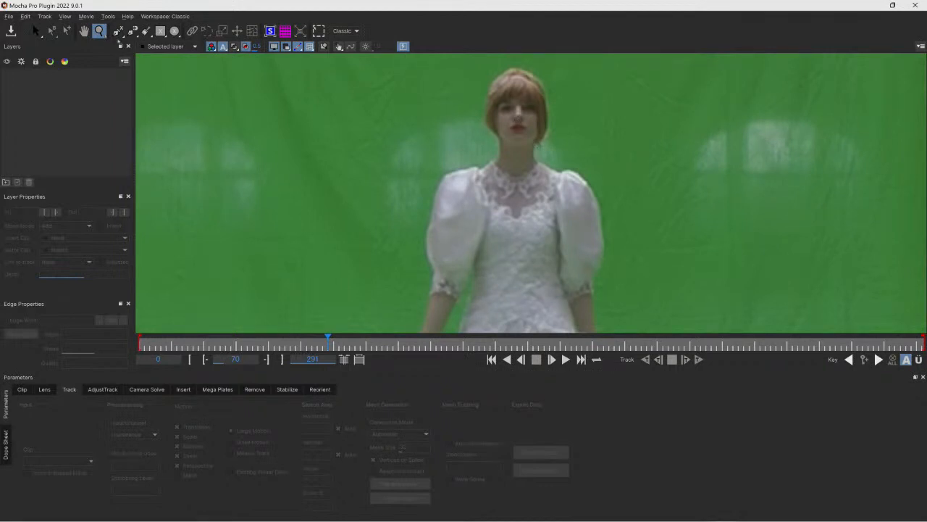
left_click(84, 31)
left_click_drag(489, 96, 474, 139)
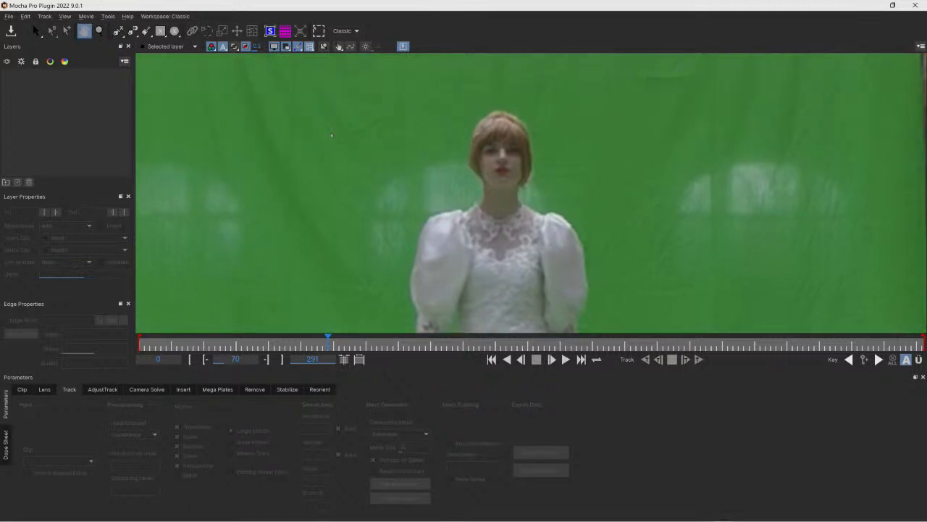
left_click(117, 31)
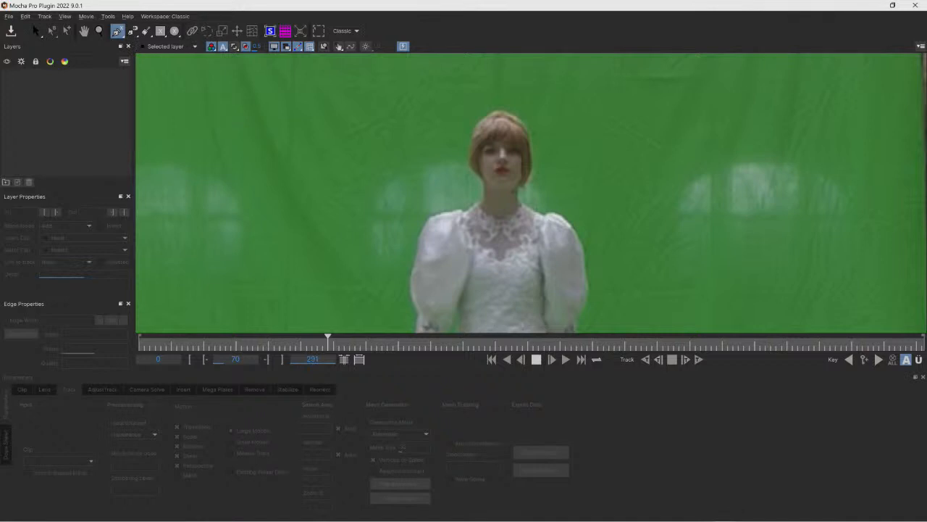
left_click(489, 185)
left_click(481, 178)
left_click(470, 167)
left_click(469, 147)
left_click(474, 126)
left_click(488, 113)
left_click(499, 108)
left_click(516, 115)
left_click(527, 129)
left_click(533, 147)
left_click(534, 171)
left_click(523, 186)
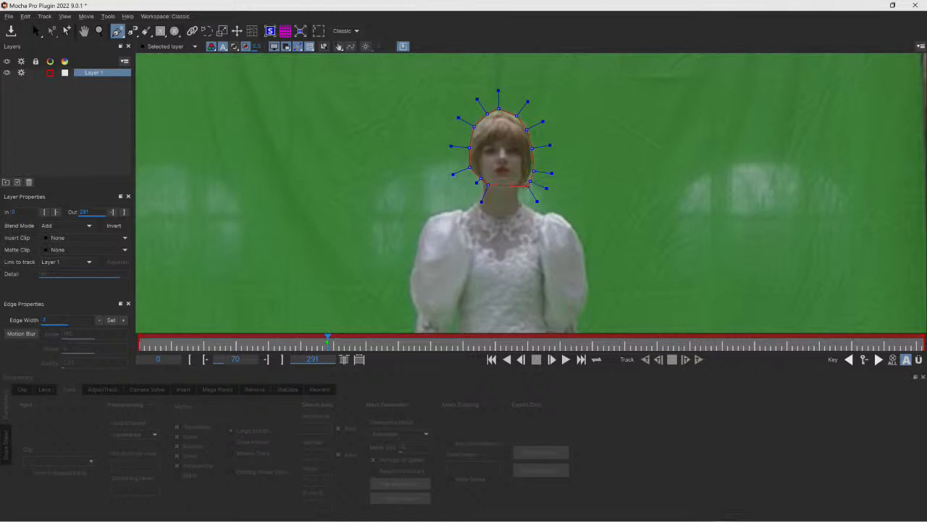
left_click(511, 192)
right_click(512, 193)
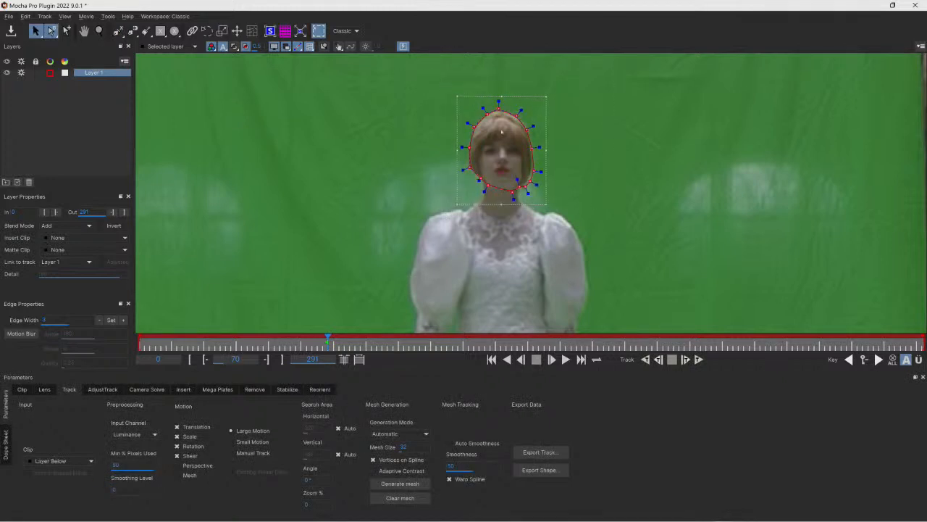
- Draw a second X-spline shape in the upper-left background, then delete it
left_click(118, 30)
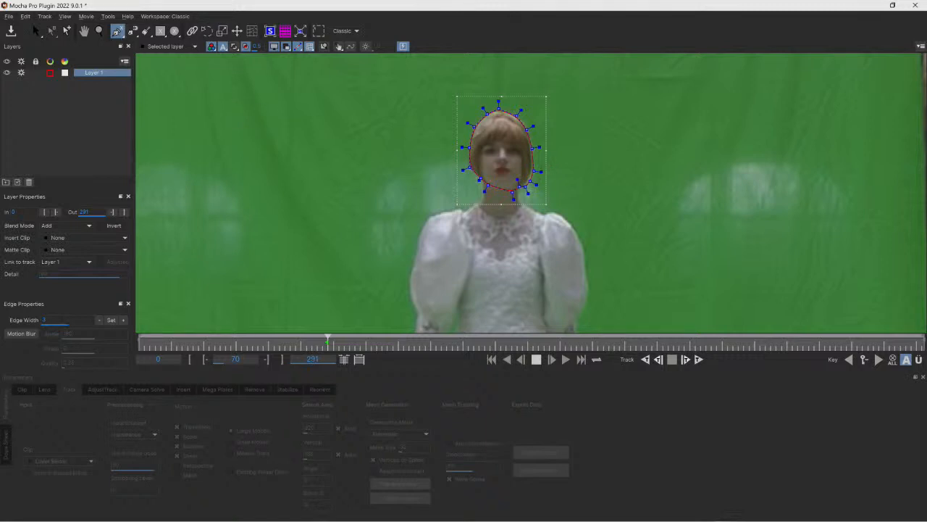
left_click(35, 30)
mouse_move(498, 103)
left_mouse_down()
mouse_move(499, 87)
mouse_move(499, 98)
left_mouse_up()
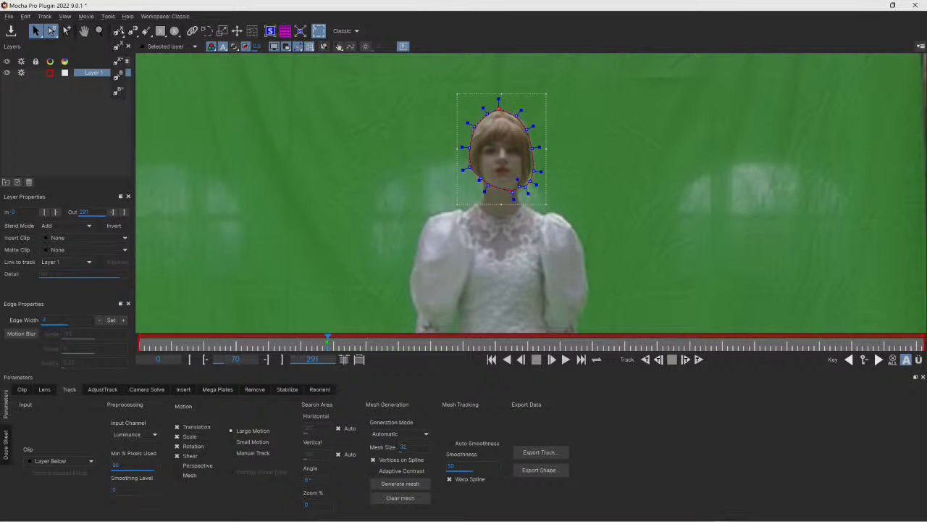
left_click(117, 31)
left_click_drag(232, 107, 250, 103)
left_click_drag(284, 116, 288, 124)
left_click_drag(278, 193, 263, 195)
left_click_drag(192, 158, 192, 140)
left_click_drag(199, 130, 202, 117)
right_click(207, 123)
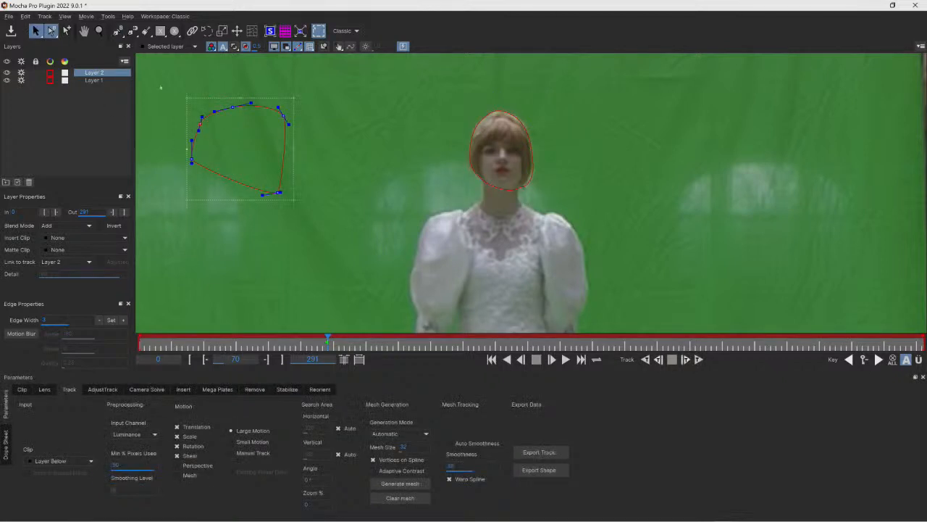
left_click_drag(289, 124, 181, 132)
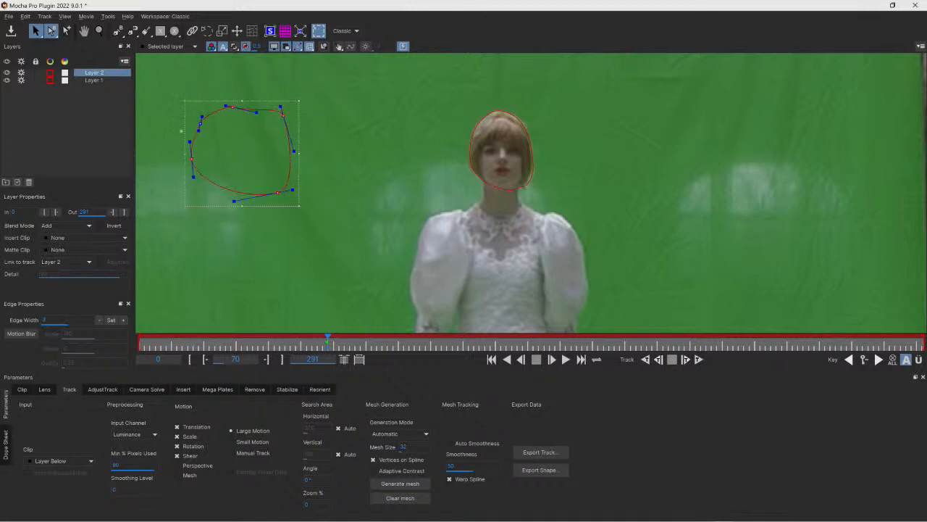
key("Delete")
- Try to resize the head shape with the transform box, undoing each change
left_click(468, 164)
left_click_drag(470, 168, 470, 171)
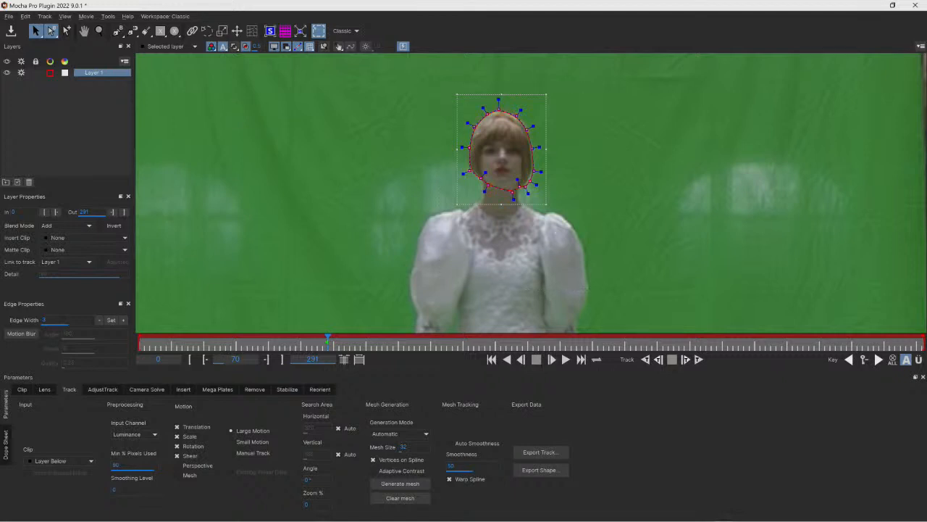
mouse_move(547, 205)
left_mouse_down()
mouse_move(529, 174)
mouse_move(552, 217)
mouse_move(547, 205)
left_mouse_up()
left_click_drag(555, 213, 526, 177)
left_click(512, 129)
left_click_drag(521, 111, 540, 95)
key("ctrl+z")
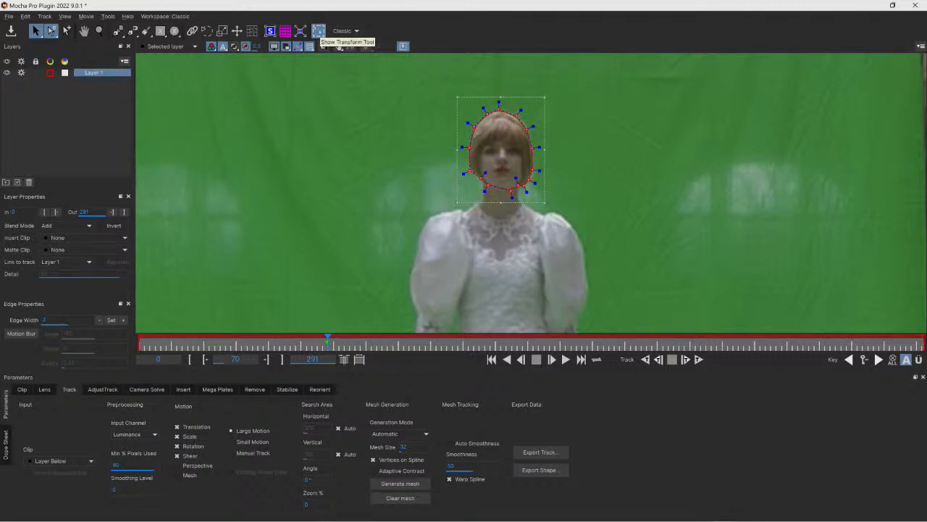
mouse_move(545, 148)
left_mouse_down()
mouse_move(547, 164)
mouse_move(548, 144)
left_mouse_up()
key("ctrl+z")
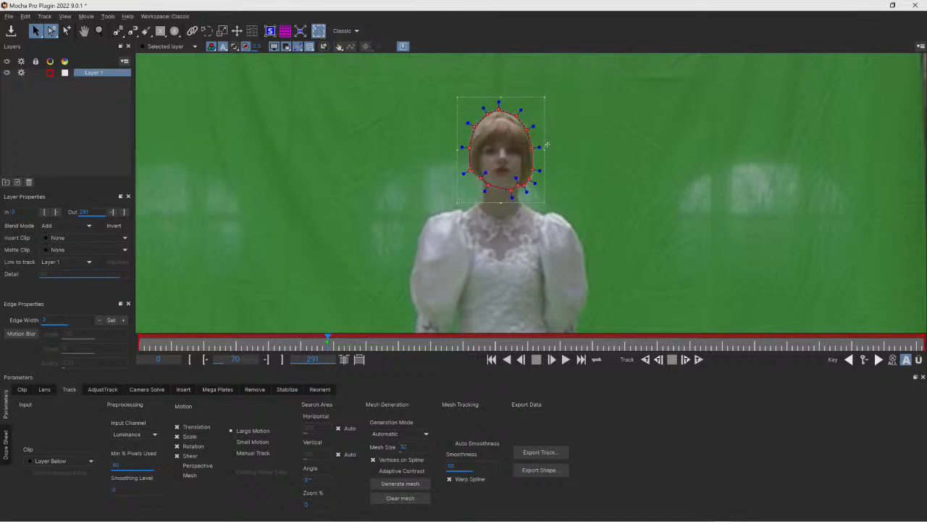
mouse_move(545, 151)
left_mouse_down()
mouse_move(545, 169)
mouse_move(545, 130)
mouse_move(544, 152)
left_mouse_up()
key("ctrl+z")
left_click_drag(545, 204, 547, 200)
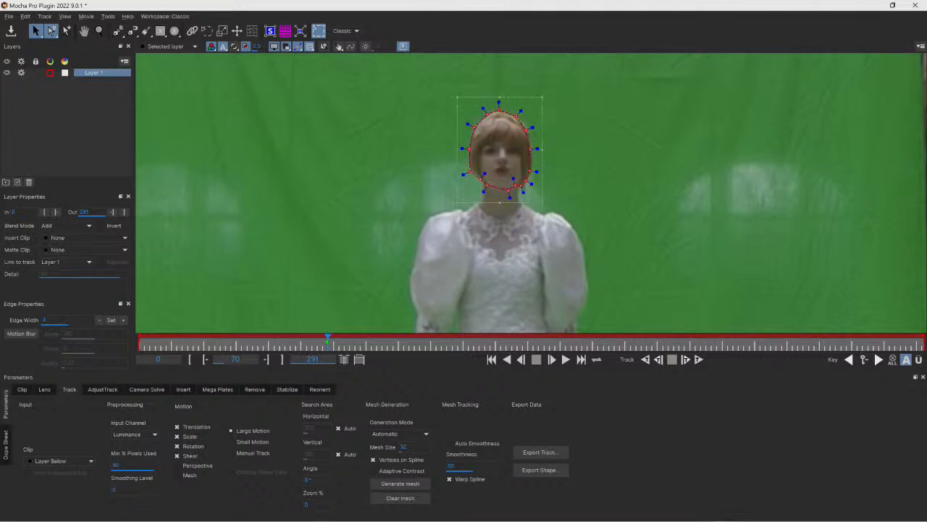
key("ctrl+z")
- Hide the transform box and turn on Perspective motion for tracking the head shape
left_click(318, 31)
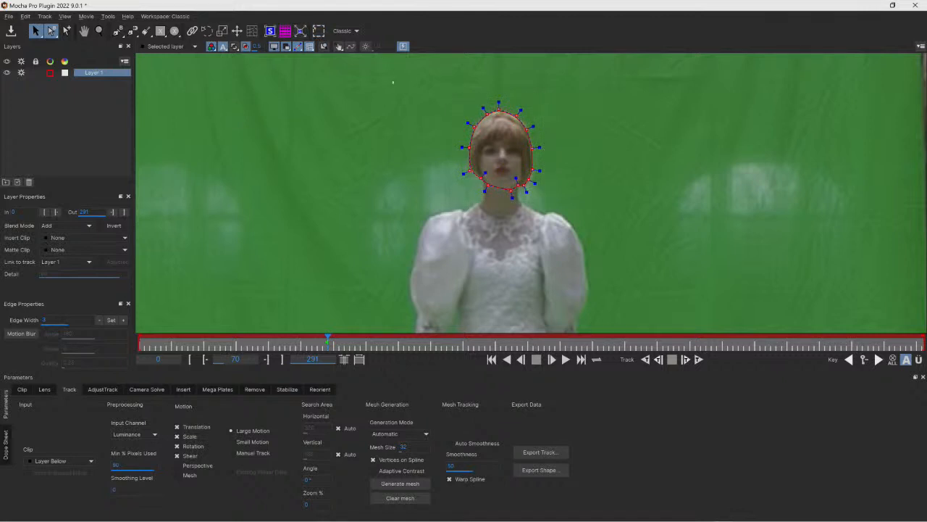
left_click(319, 31)
left_click(318, 32)
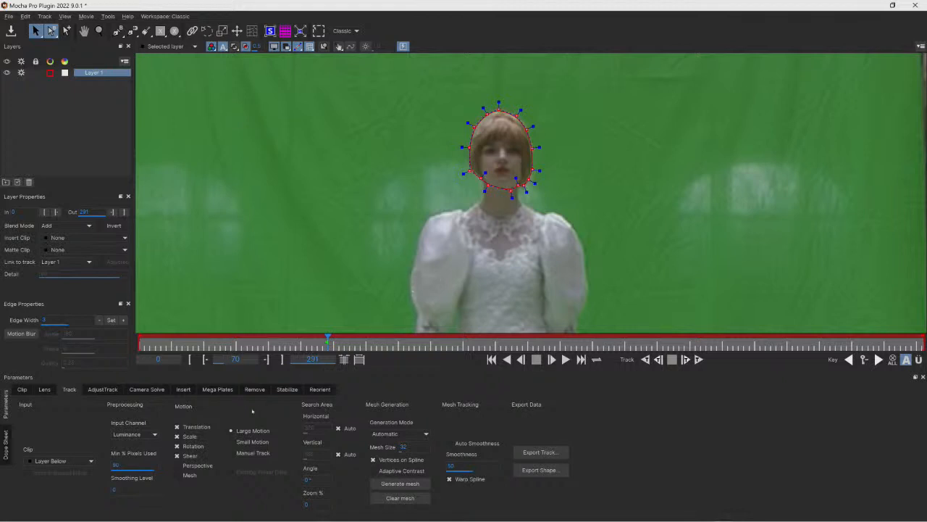
left_click(178, 466)
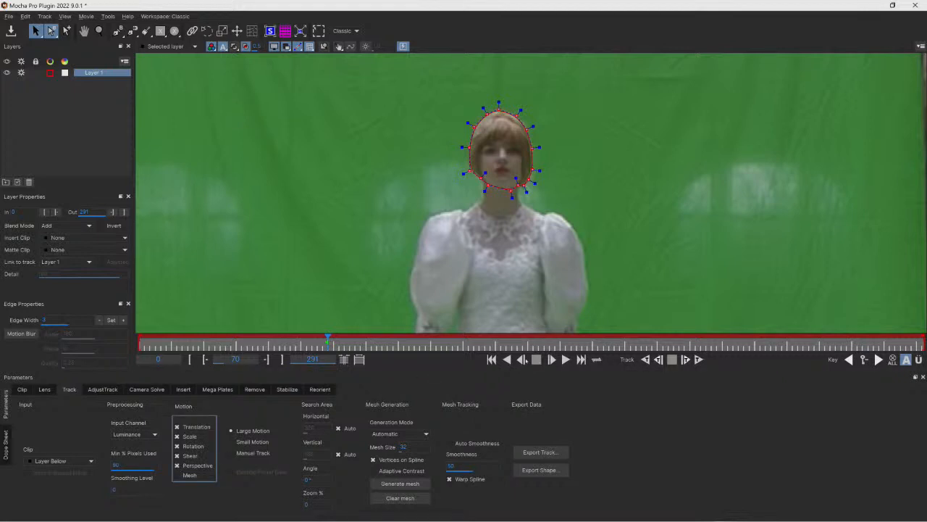
- Scrub the timeline to review the head shape across the clip
left_click_drag(328, 340, 439, 341)
left_click_drag(527, 343, 109, 337)
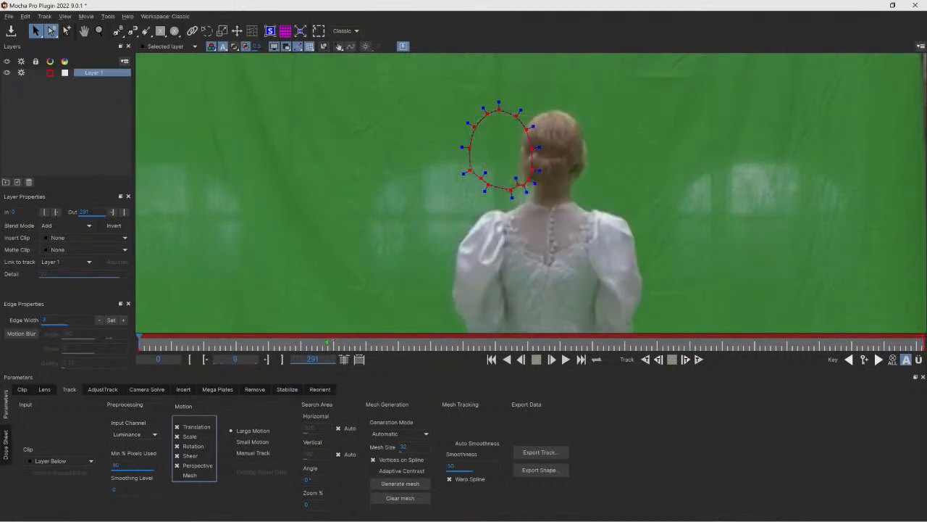
- Go to frame 70 and track the head shape forward to the end of the clip
left_click_drag(165, 345, 328, 341)
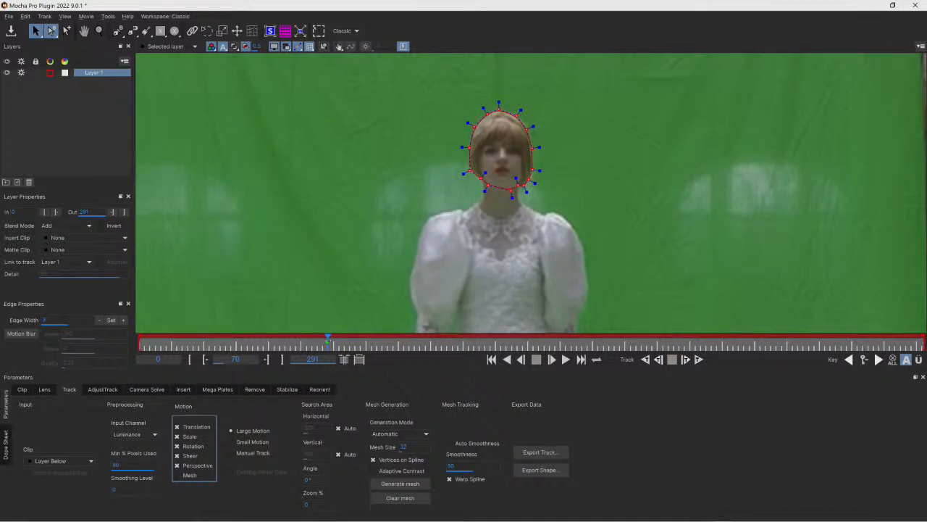
mouse_move(327, 341)
left_mouse_down()
mouse_move(163, 341)
mouse_move(335, 341)
mouse_move(210, 341)
mouse_move(328, 340)
left_mouse_up()
left_click(700, 359)
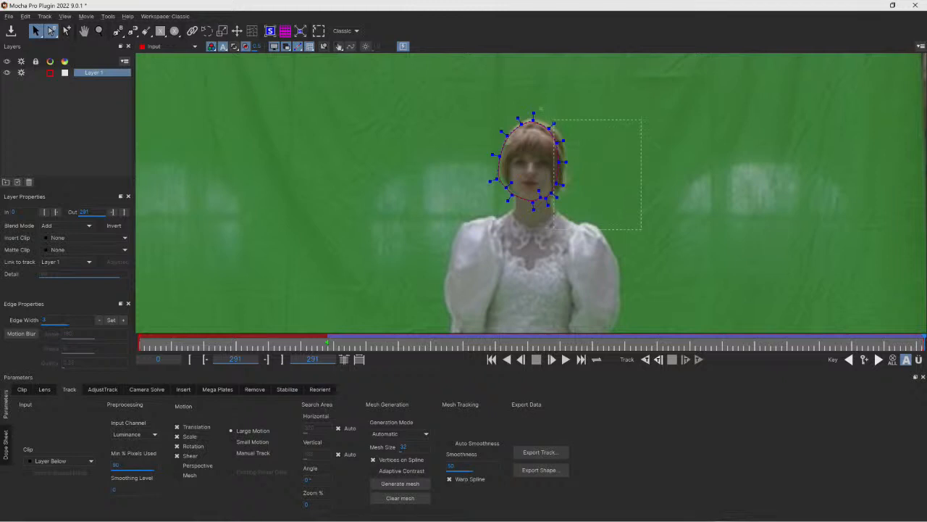
- Adjust the head shape's points to fit around her head on the last tracked frame
left_click_drag(566, 183, 573, 184)
left_click_drag(516, 98, 537, 116)
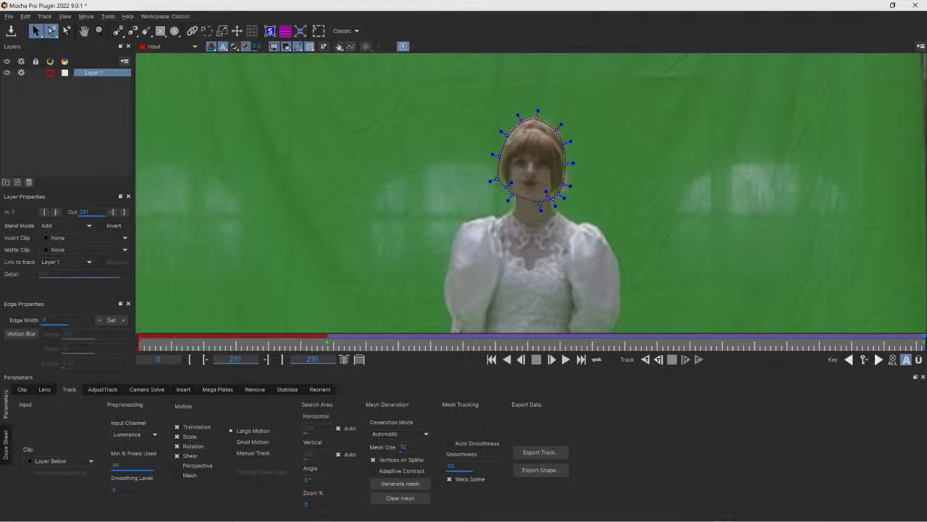
left_click_drag(497, 179, 508, 186)
left_click_drag(567, 159, 563, 140)
left_click_drag(561, 191, 551, 194)
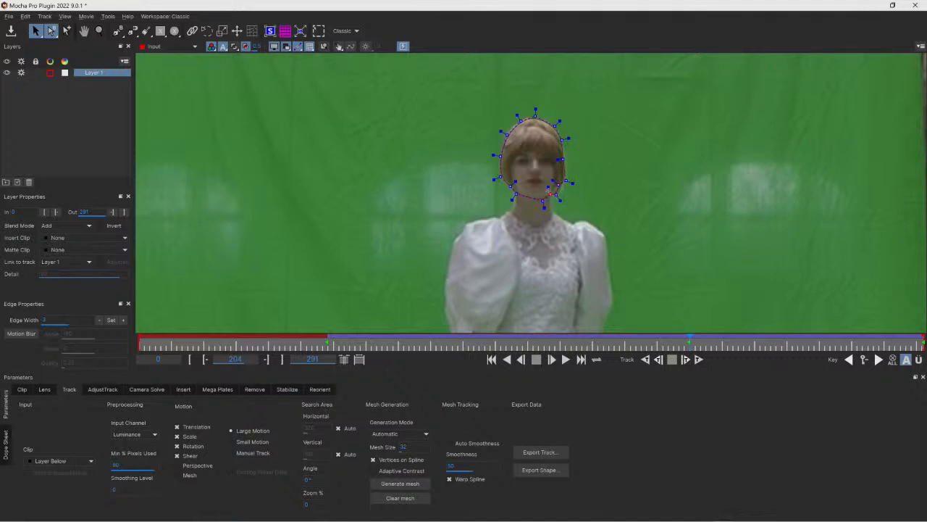
- Track the head shape backward from frame 70, turning off Shear motion and resuming the backward track
left_click_drag(688, 340, 327, 339)
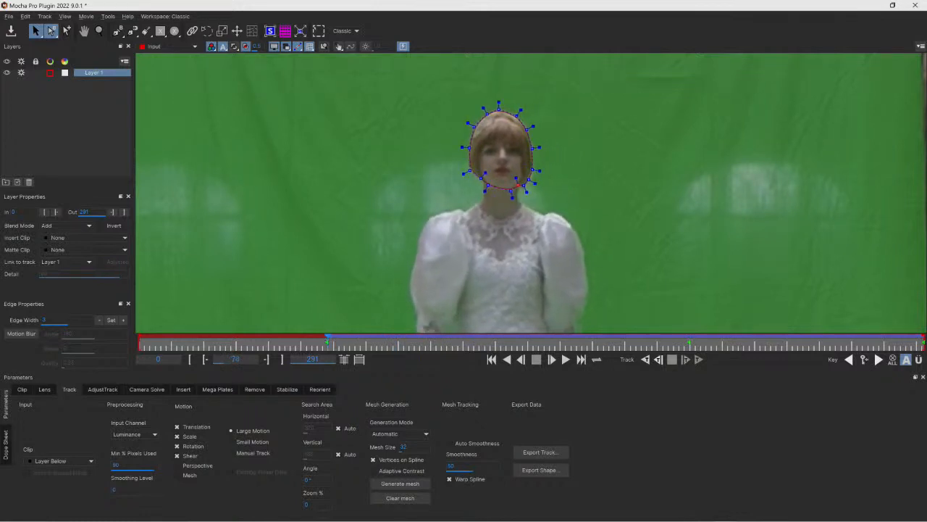
left_click(644, 360)
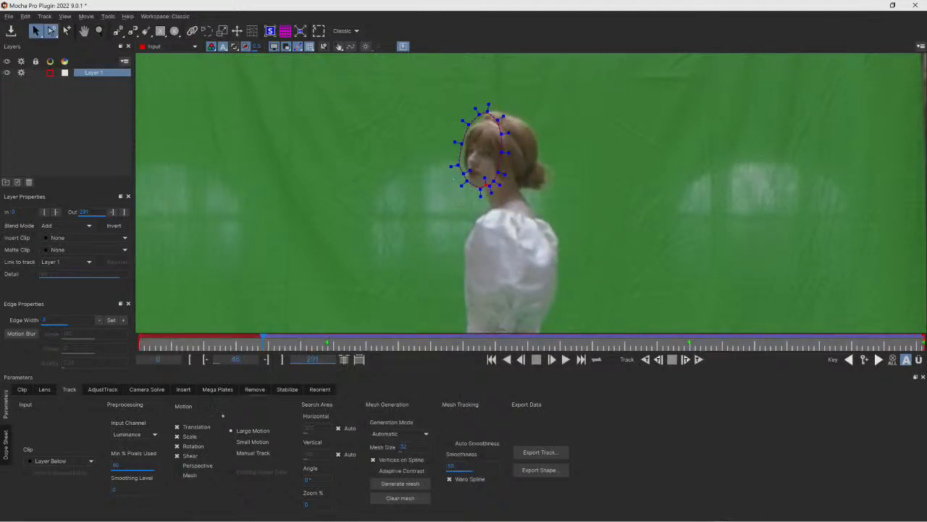
left_click(177, 456)
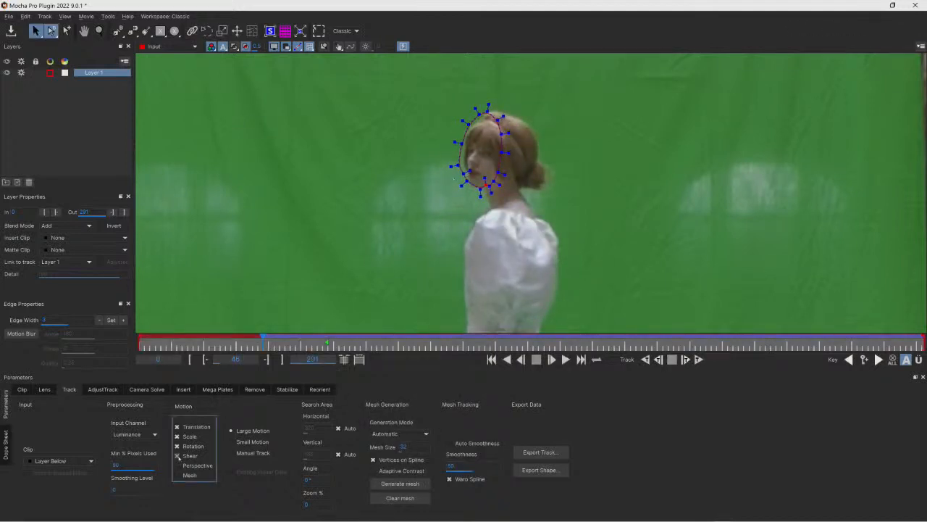
left_click(645, 360)
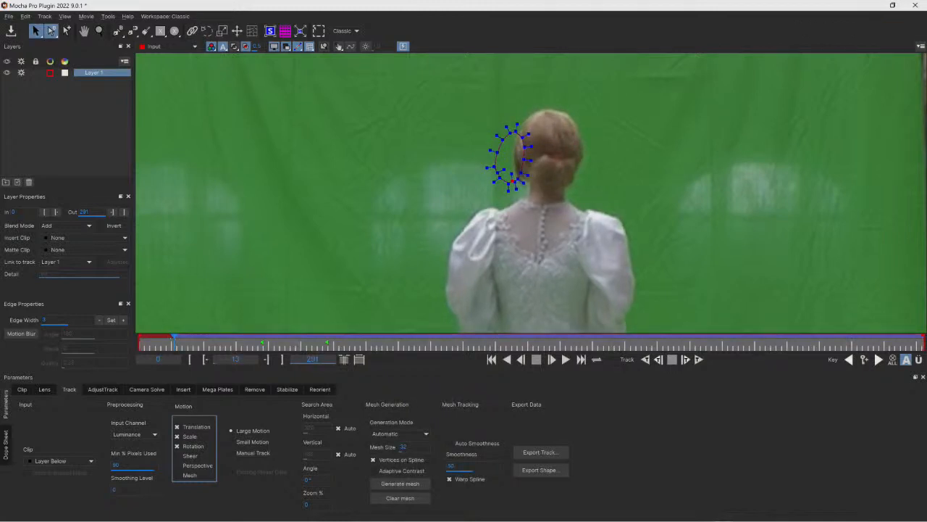
- Select the shape's points, move them back over her head and continue tracking backward
left_click_drag(435, 97, 542, 209)
left_click_drag(513, 175, 532, 171)
left_click(646, 359)
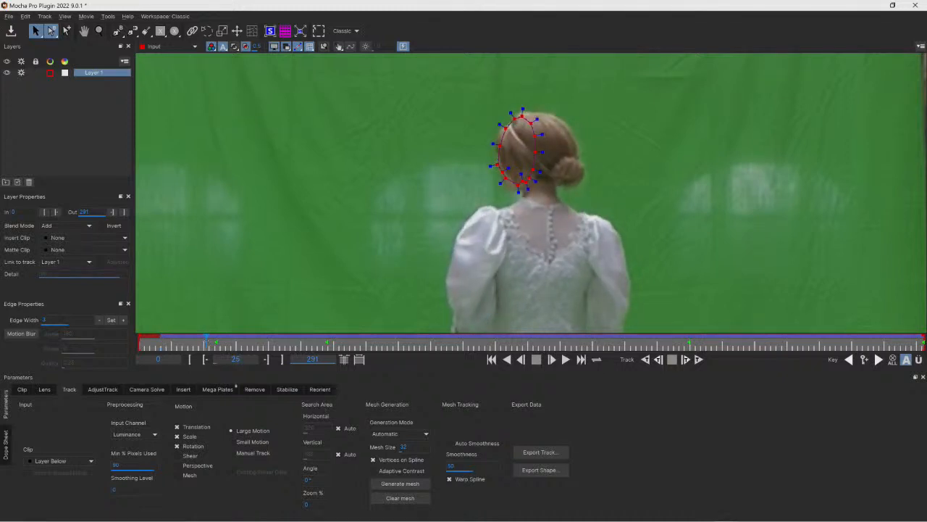
- Limit tracking motion to Translation only and track the head shape backward to frame 0
left_click(177, 437)
left_click(178, 446)
left_click(645, 358)
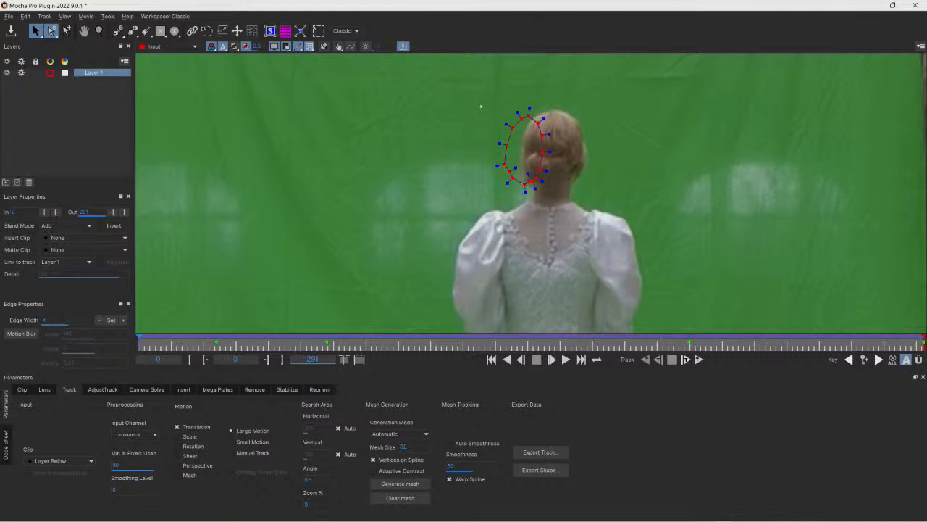
- Refit the head shape's points and handles around her head at frame 0
left_click_drag(536, 168, 552, 168)
left_click_drag(537, 118, 562, 192)
left_click_drag(545, 181, 551, 192)
left_click_drag(539, 184, 523, 174)
left_click_drag(585, 151, 582, 134)
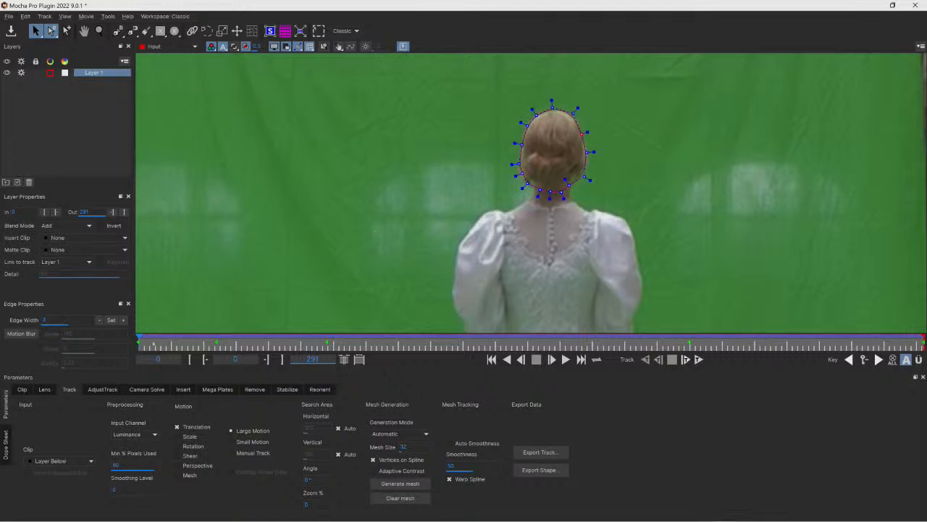
- Go to frame 15 and reshape the spline's points and handles to fit the back of her head
left_click_drag(139, 339, 181, 338)
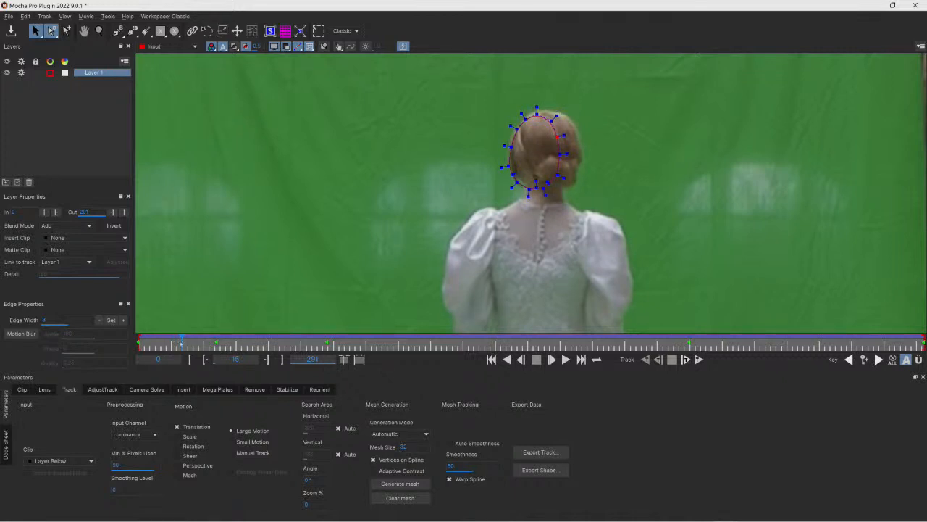
left_click_drag(517, 183, 519, 188)
left_click_drag(536, 109, 541, 99)
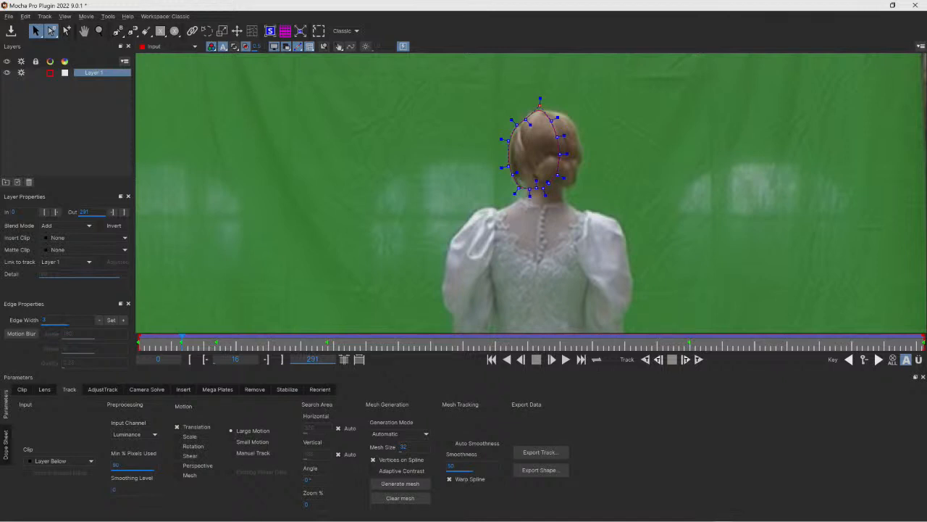
left_click_drag(551, 121, 567, 117)
left_click_drag(557, 137, 573, 115)
left_click_drag(560, 154, 576, 188)
left_click(554, 188)
left_click_drag(519, 189, 516, 189)
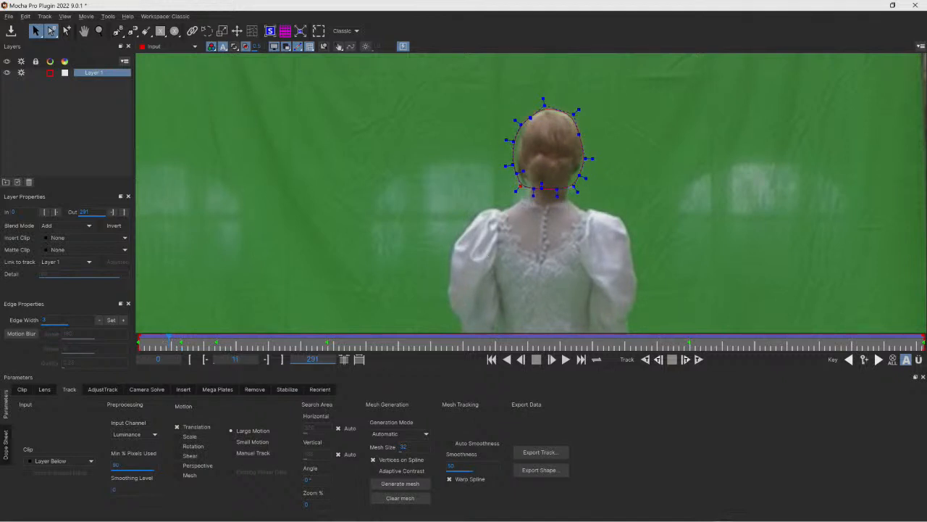
- Refine the head shape's points around the back of her head at frame 11
left_click_drag(574, 186, 568, 183)
left_click_drag(578, 174, 577, 173)
left_click_drag(513, 142, 525, 187)
- Go to frame 21 and move the shape's points back onto her head outline
left_click_drag(169, 339, 195, 338)
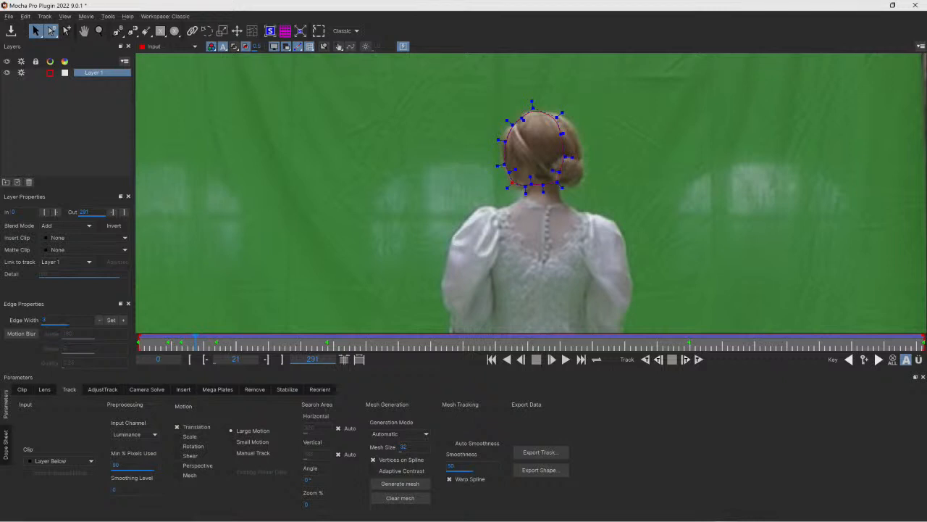
left_click_drag(558, 118, 527, 189)
left_click_drag(499, 139, 494, 132)
- Step frame by frame between frames 16 and 26 to check how the shape follows her head
key("Left")
key("Left")
key("Left")
key("Left")
key("Left")
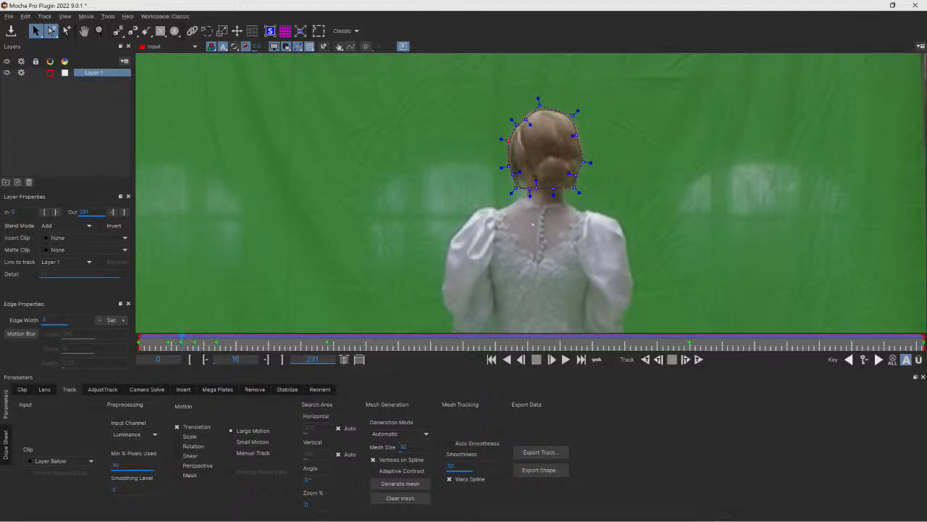
key("Right")
key("Right")
key("Right")
key("Right")
key("Right")
key("Right")
key("Right")
key("Right")
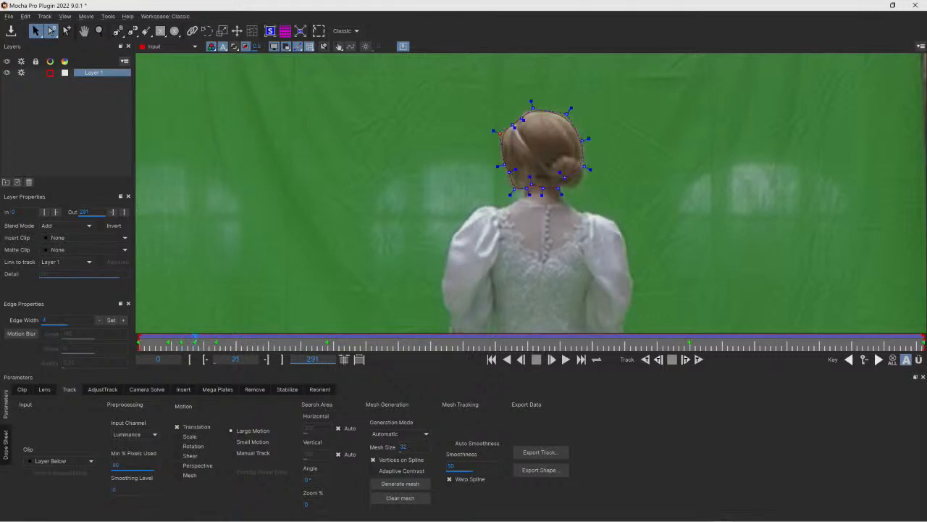
key("Right")
key("Right")
key("Right")
key("Right")
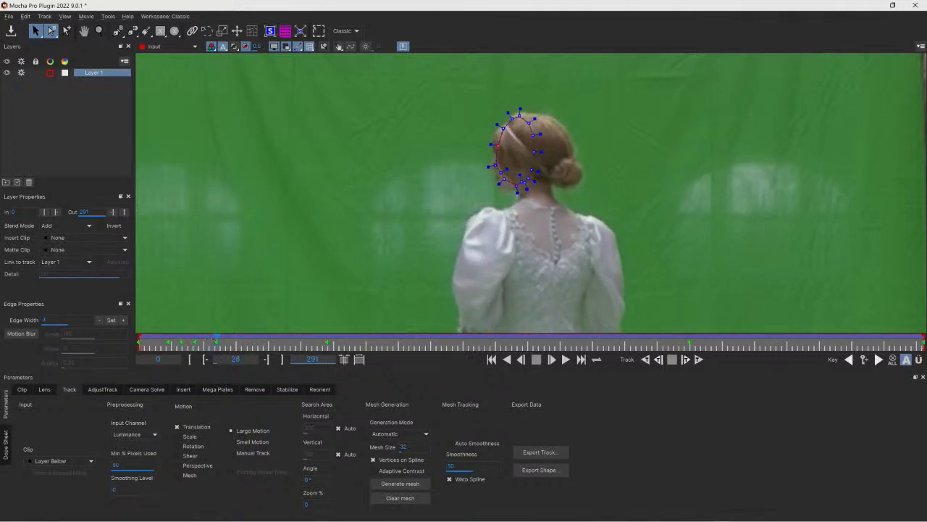
key("Right")
- Reshape the head spline's points to match her turning head around frame 29
left_click_drag(568, 140, 576, 138)
left_click(502, 125)
left_click_drag(493, 137, 490, 138)
left_click_drag(501, 173, 499, 193)
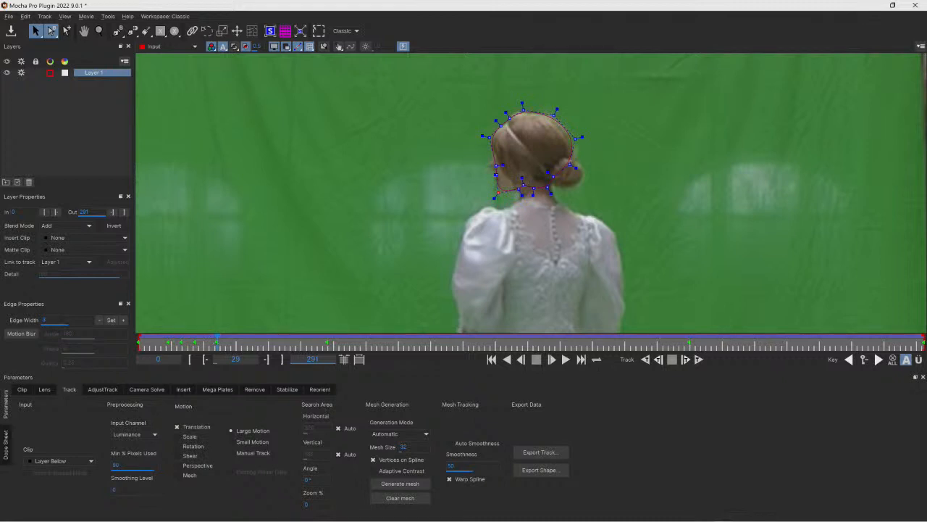
- Go to frame 46 and refit the shape's points around her profile
key("Left")
key("Left")
key("Left")
key("Left")
key("Left")
key("Left")
key("Left")
key("Left")
key("Left")
key("Left")
key("Left")
key("Left")
key("Left")
key("Left")
key("Left")
key("Left")
key("Left")
key("Left")
key("Left")
left_click_drag(168, 347, 264, 347)
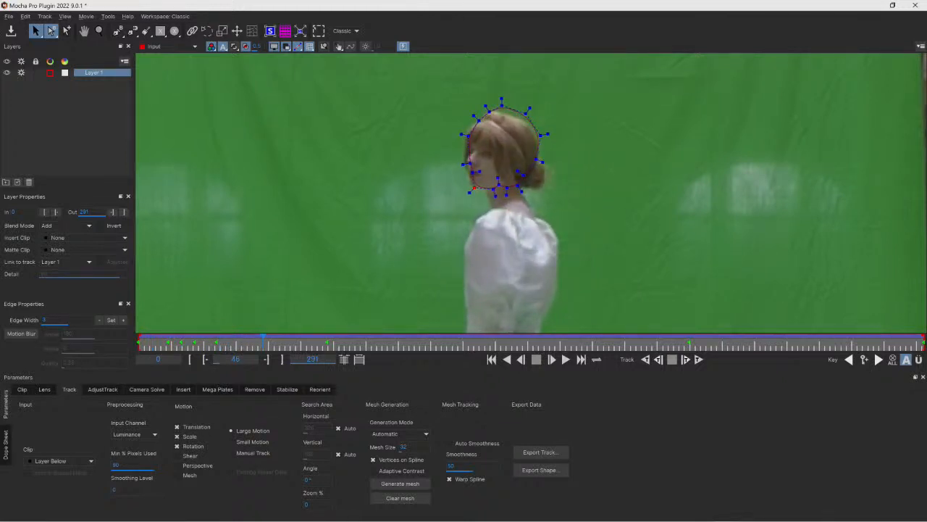
left_click_drag(474, 188, 465, 131)
left_click_drag(502, 106, 537, 140)
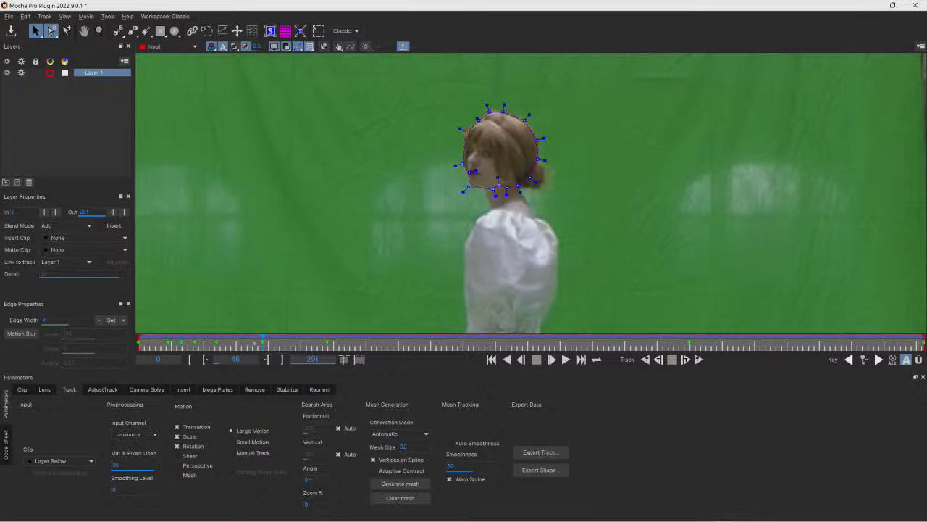
- At frame 56, select all the shape's points and adjust them with the transform box turned on
key("Right")
left_click_drag(265, 341, 290, 341)
left_click_drag(611, 205, 489, 90)
left_click(319, 30)
left_click_drag(552, 98, 534, 102)
left_click(458, 141)
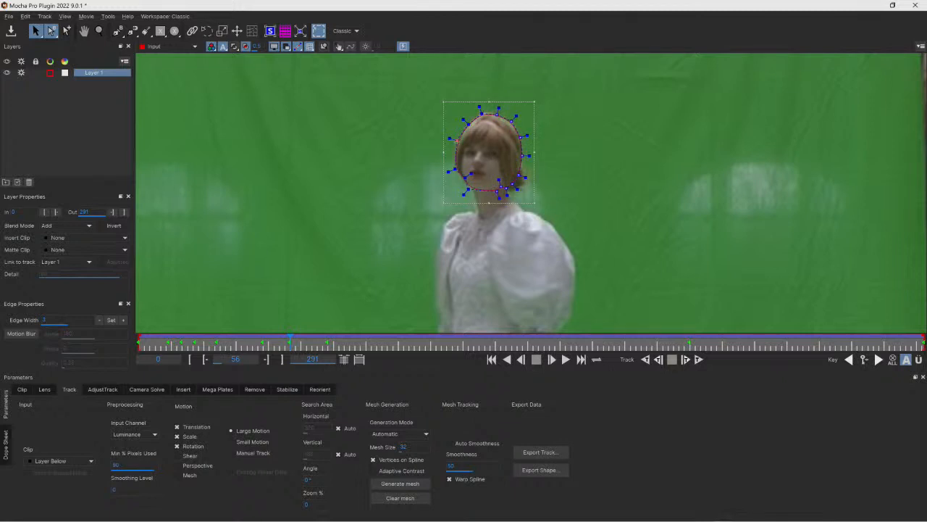
- Step ahead to frame 62 and resize the head shape with the transform box handles
key("Right")
key("Right")
key("Right")
key("Right")
key("Right")
key("Right")
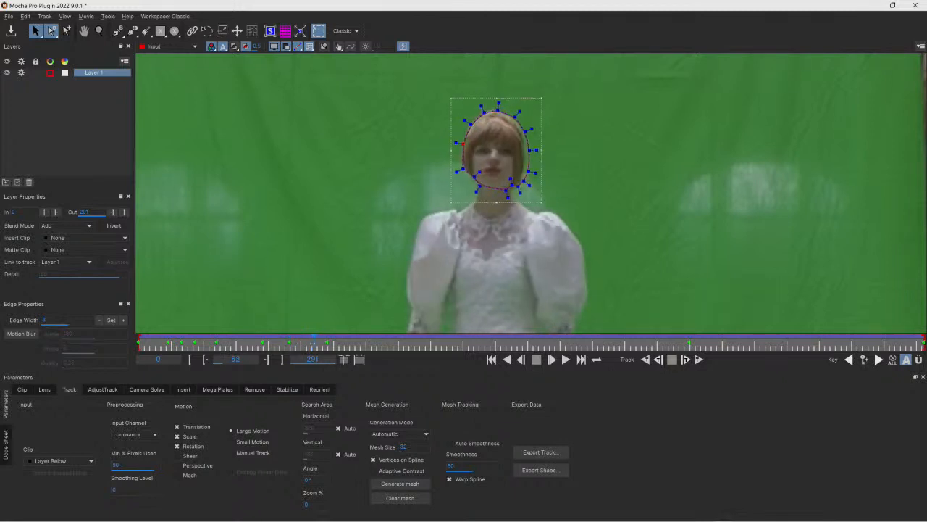
left_click_drag(512, 119, 503, 104)
left_click_drag(530, 150, 525, 150)
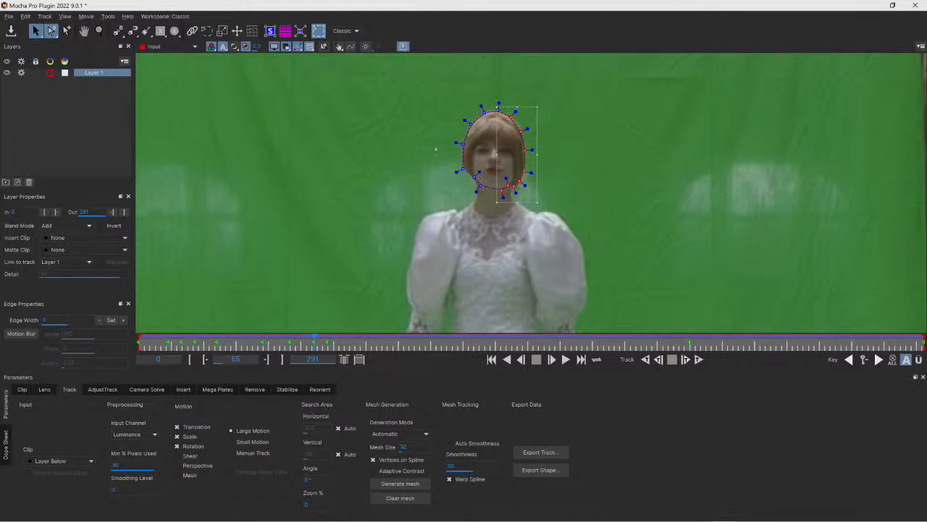
- Switch the selection tool to Marquee, select part of the shape's points, then switch back to Lasso selection
left_click_drag(422, 107, 517, 196)
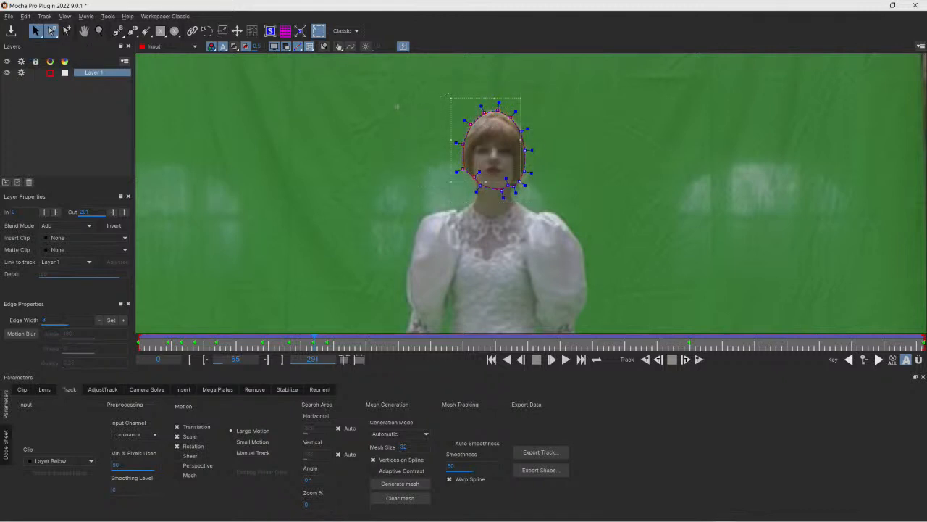
left_click(52, 30)
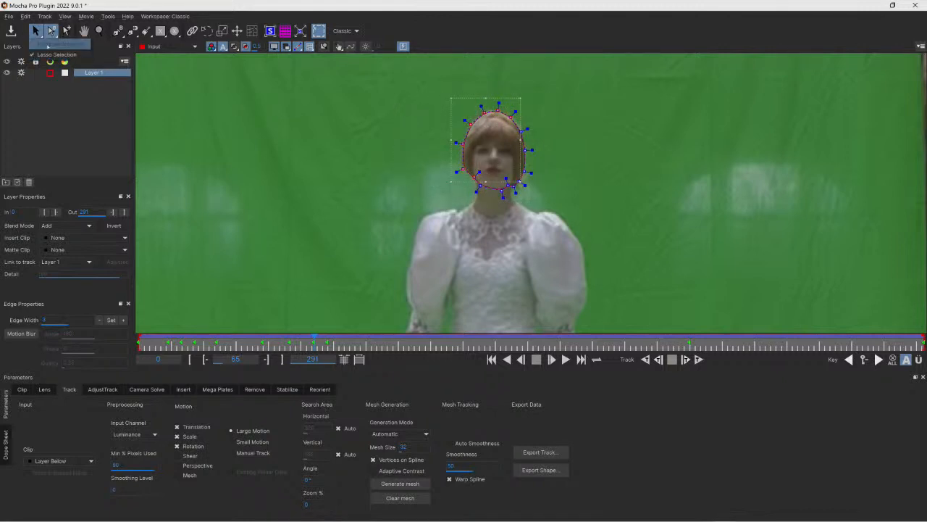
left_click(55, 44)
left_click(548, 165)
left_click_drag(650, 225, 498, 99)
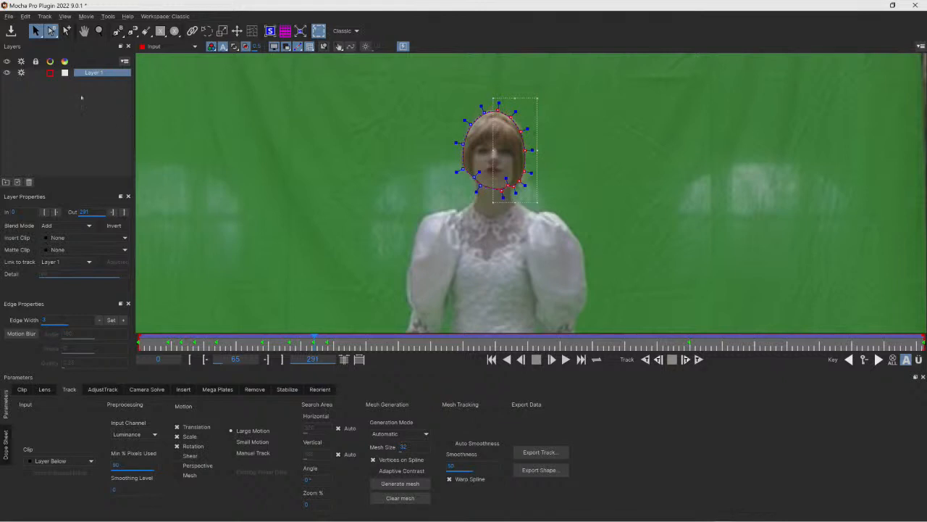
left_click(51, 31)
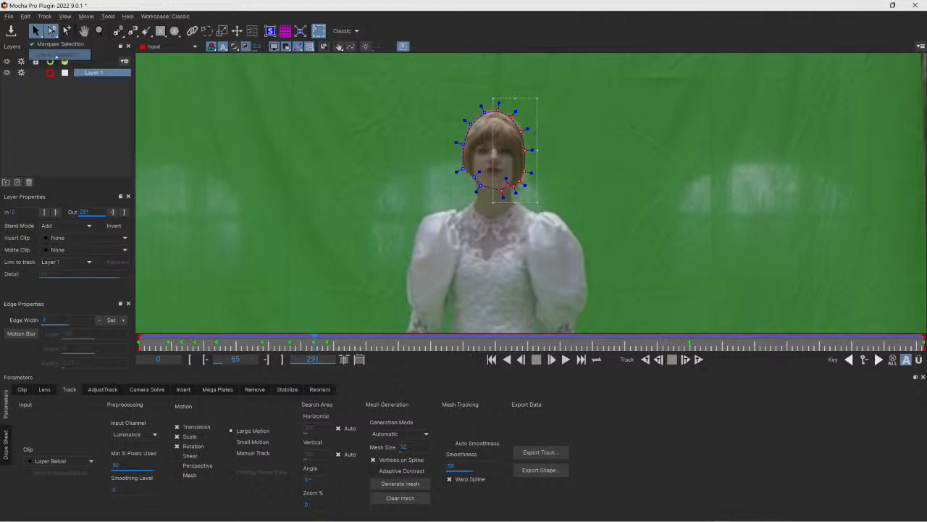
left_click(56, 55)
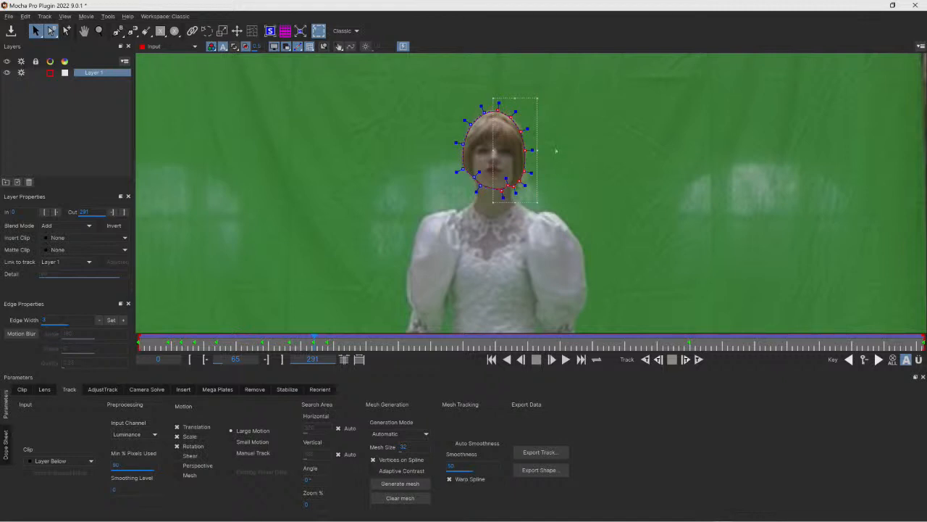
- Nudge individual shape points to fit her head at frame 65 and again at frame 31
left_click(560, 116)
left_click_drag(521, 132, 523, 127)
left_click_drag(314, 337, 223, 337)
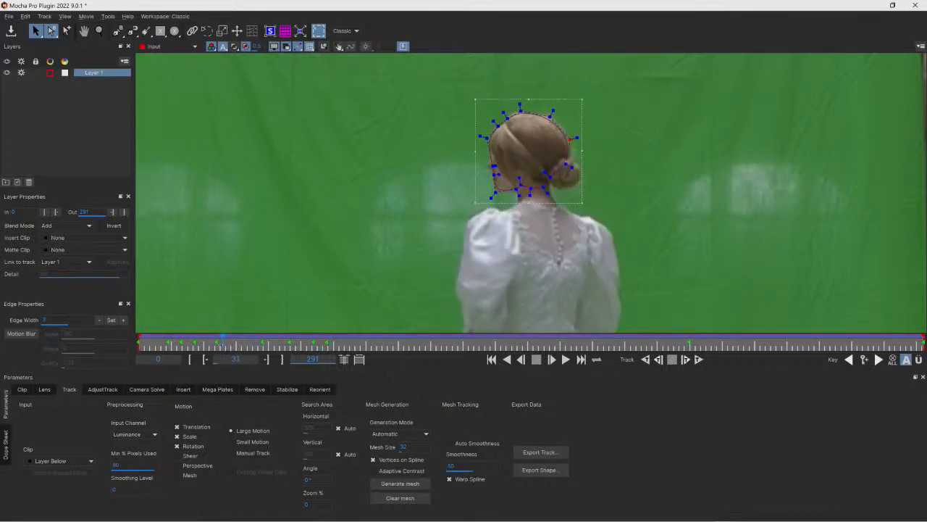
left_click_drag(570, 149, 572, 138)
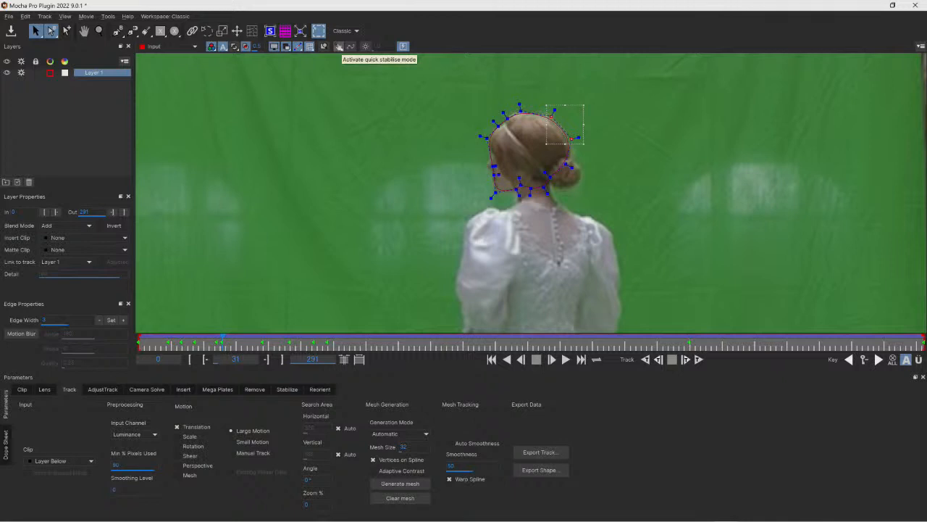
- Activate quick stabilise mode for the selected layer
left_click(339, 46)
left_click(339, 46)
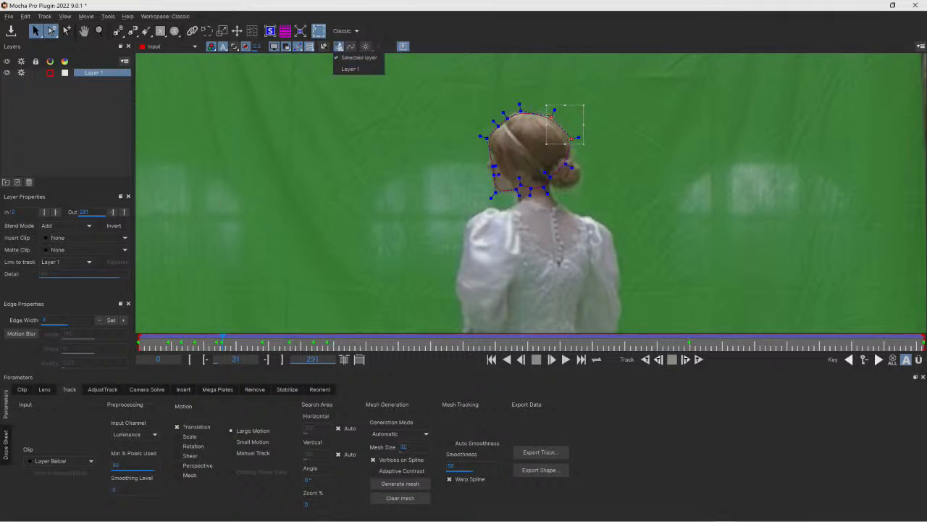
left_click(339, 47)
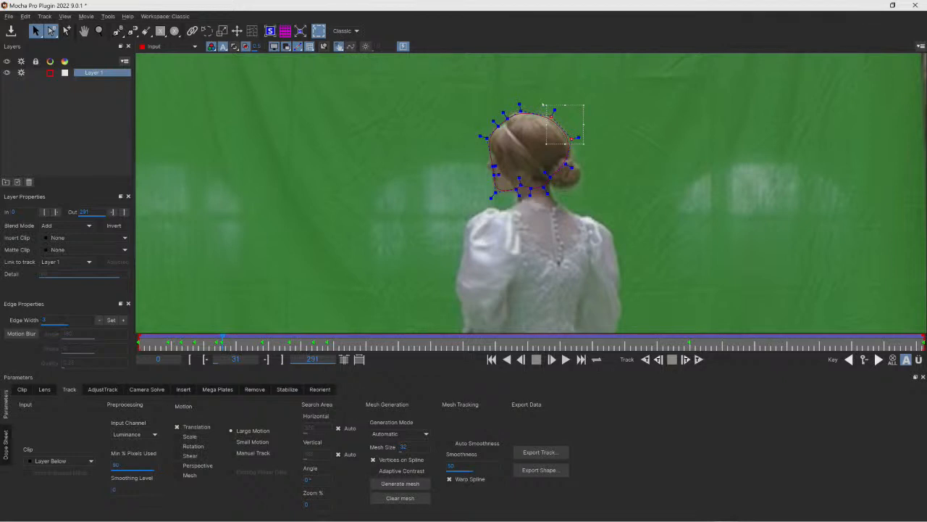
- Rename the layer as head roto
double_click(94, 73)
type("head roto")
left_click(78, 119)
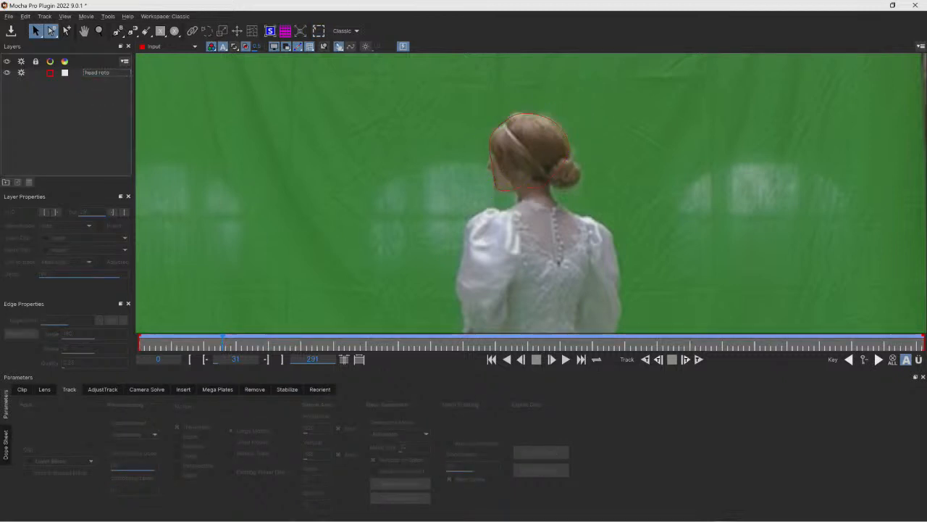
- Change the quick stabilise setting to Selected layer and select the head roto shape
left_click(340, 47)
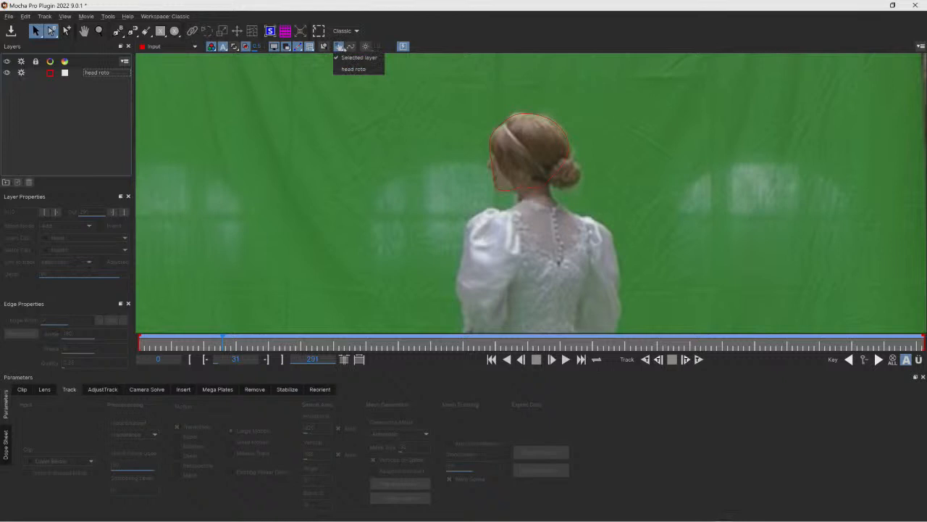
left_click(352, 71)
left_click(527, 113)
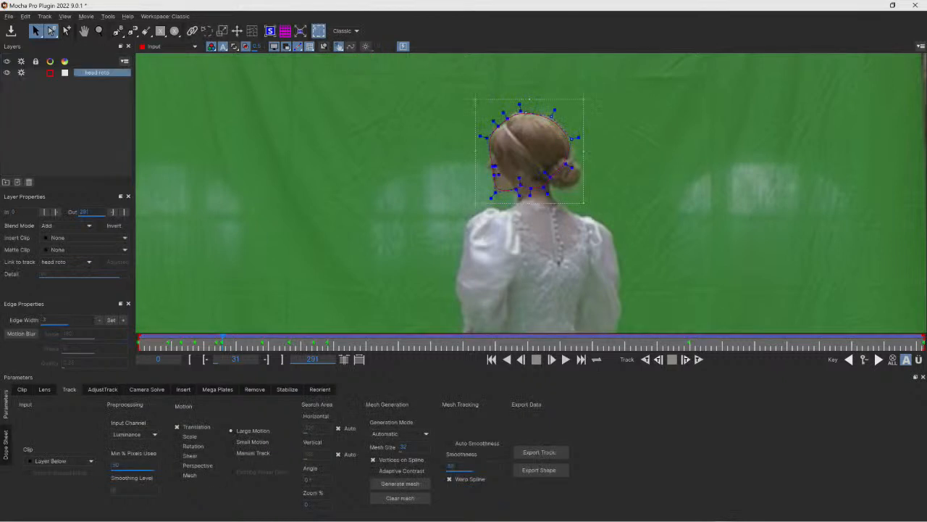
left_click(339, 47)
left_click(344, 58)
- Select all points of the head shape and shift them to fit her head at frame 53
left_click(98, 30)
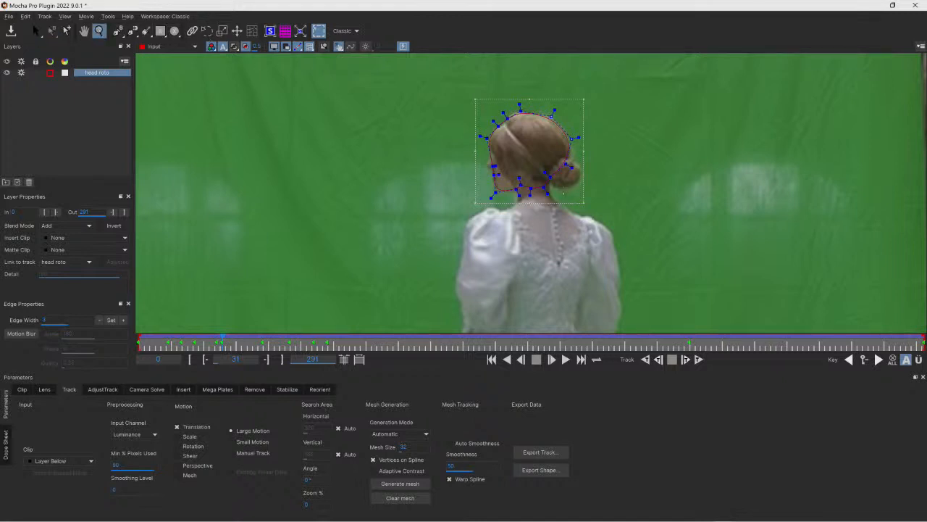
left_click_drag(567, 207, 513, 169)
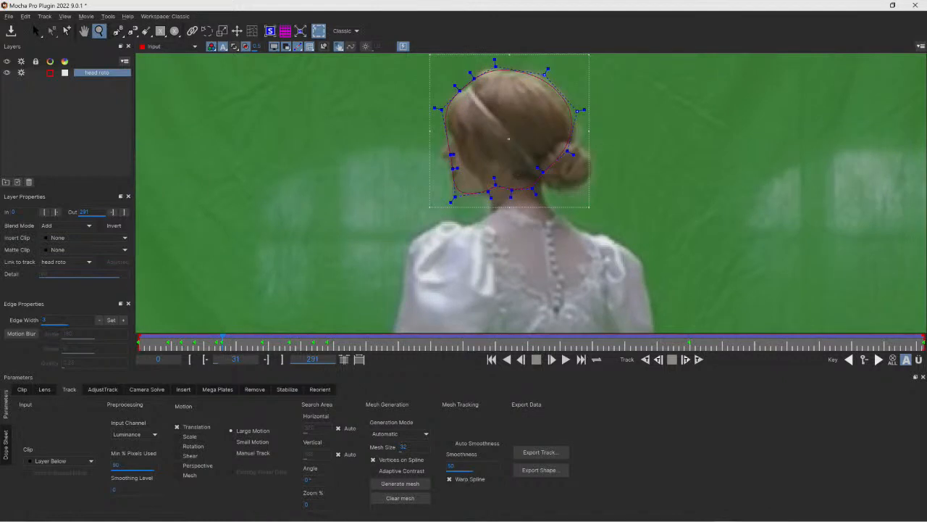
left_click_drag(222, 337, 281, 355)
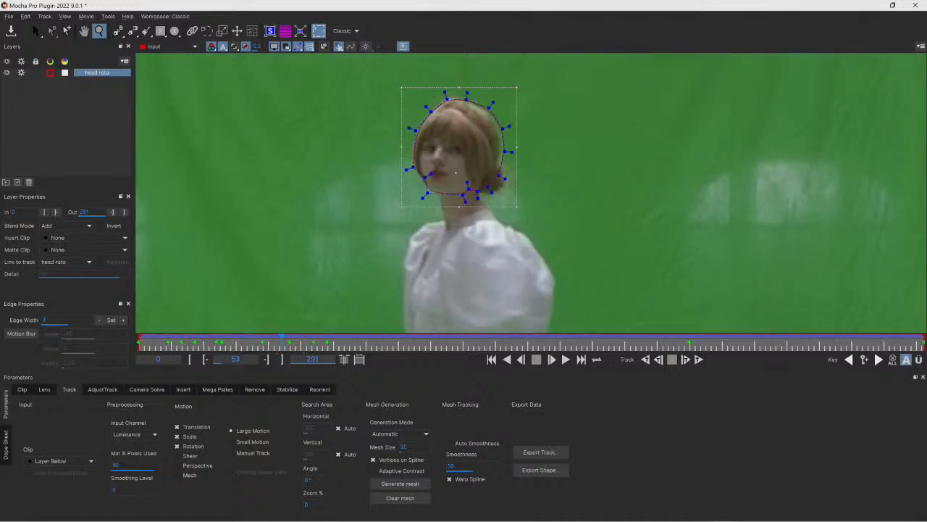
key("s")
left_click_drag(537, 84, 481, 181)
left_click_drag(503, 153, 500, 153)
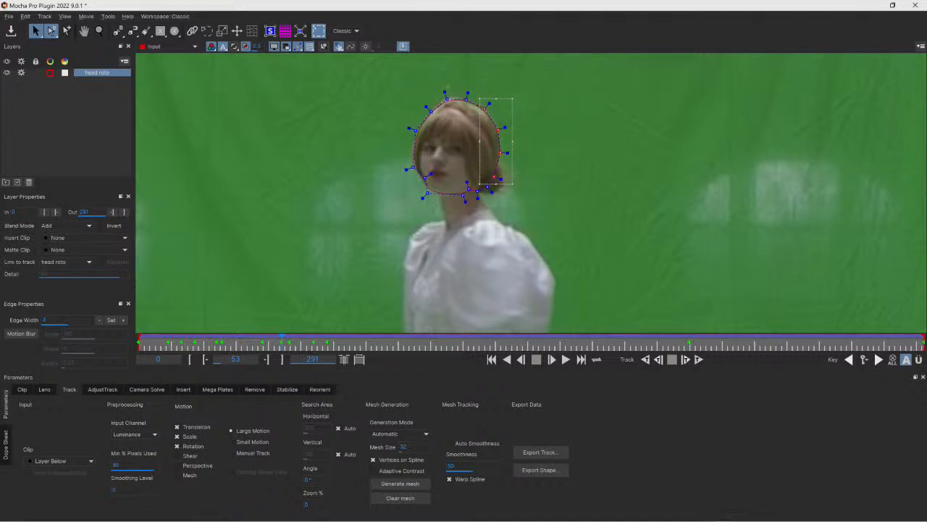
key("ctrl+a")
left_click_drag(447, 99, 448, 97)
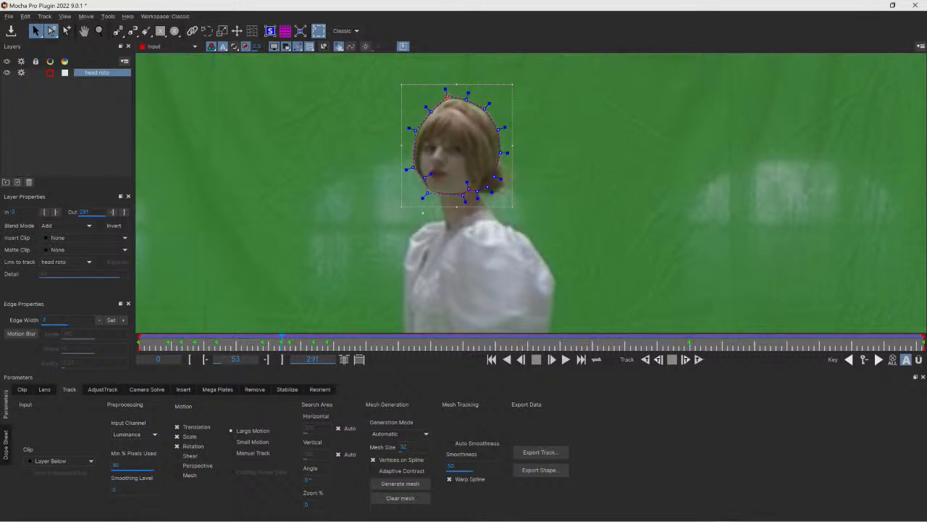
- Nudge individual head shape points to fit her head outline at frame 40
left_click_drag(282, 341, 247, 336)
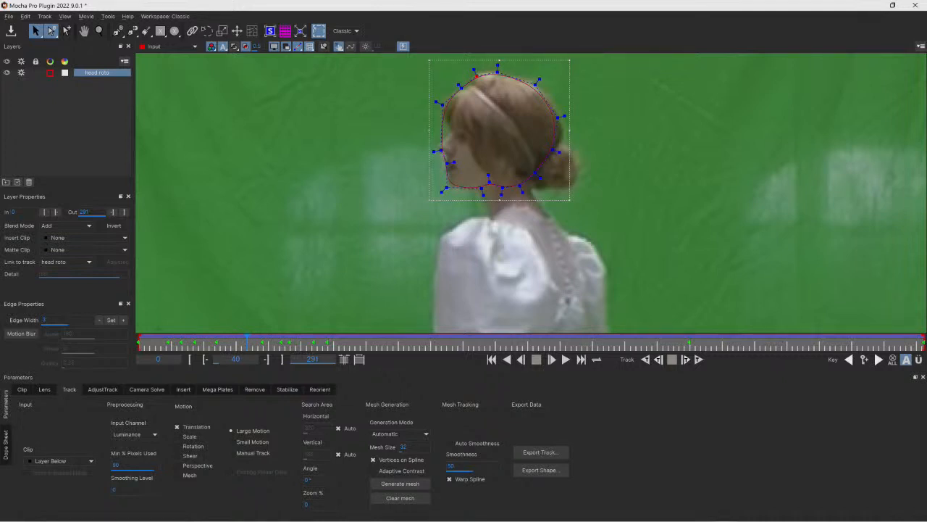
left_click_drag(442, 151, 455, 140)
left_click_drag(436, 104, 429, 106)
left_click_drag(475, 73, 471, 66)
left_click_drag(563, 116, 572, 118)
left_click_drag(552, 150, 546, 192)
left_click_drag(538, 78, 537, 74)
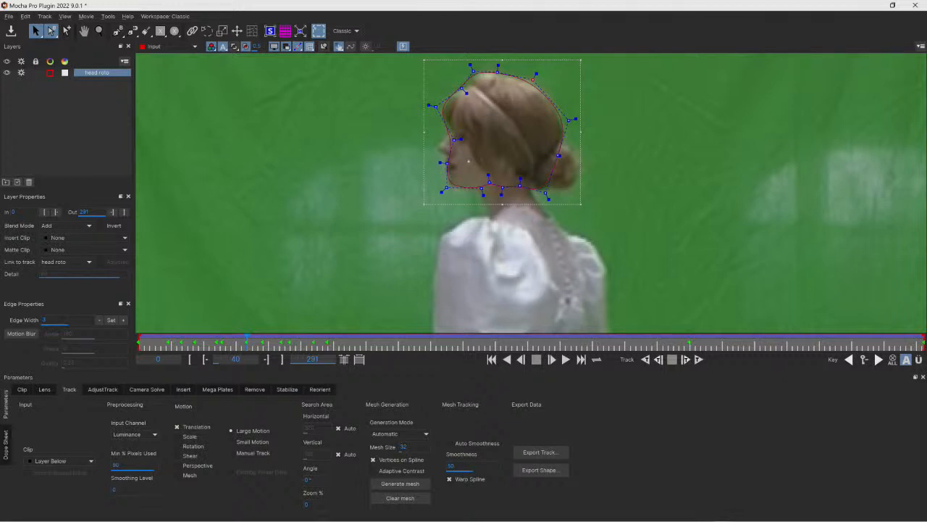
left_click_drag(447, 163, 446, 162)
- Draw a new Bezier shape around her nose and cheek at frame 38 and adjust it
mouse_move(247, 339)
left_mouse_down()
mouse_move(185, 339)
mouse_move(287, 339)
mouse_move(242, 339)
left_mouse_up()
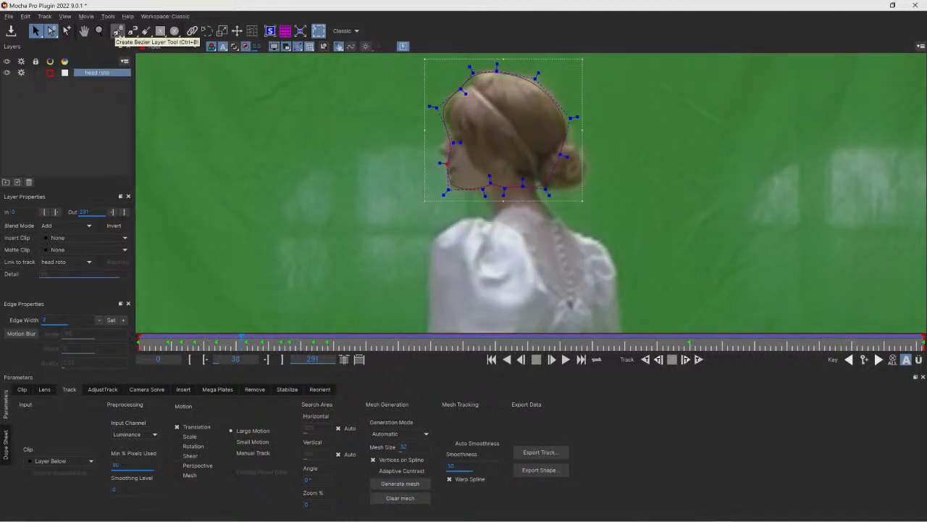
left_click(117, 30)
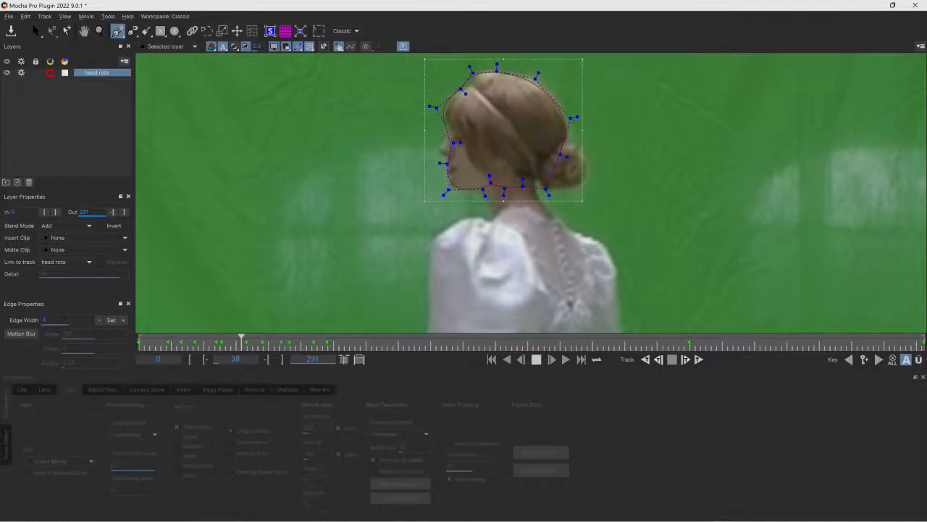
left_click(456, 127)
left_click(441, 146)
left_click(437, 154)
left_click(455, 161)
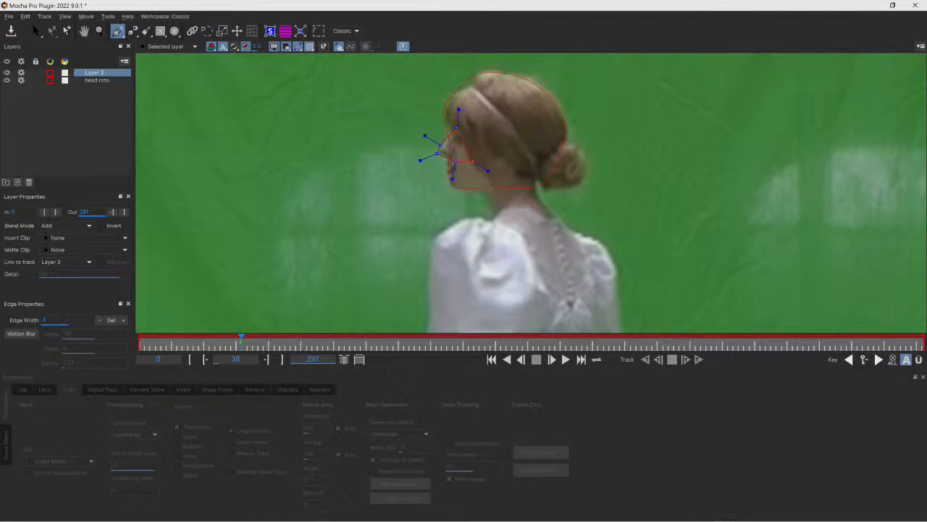
left_click(475, 142)
left_click(476, 125)
right_click(476, 124)
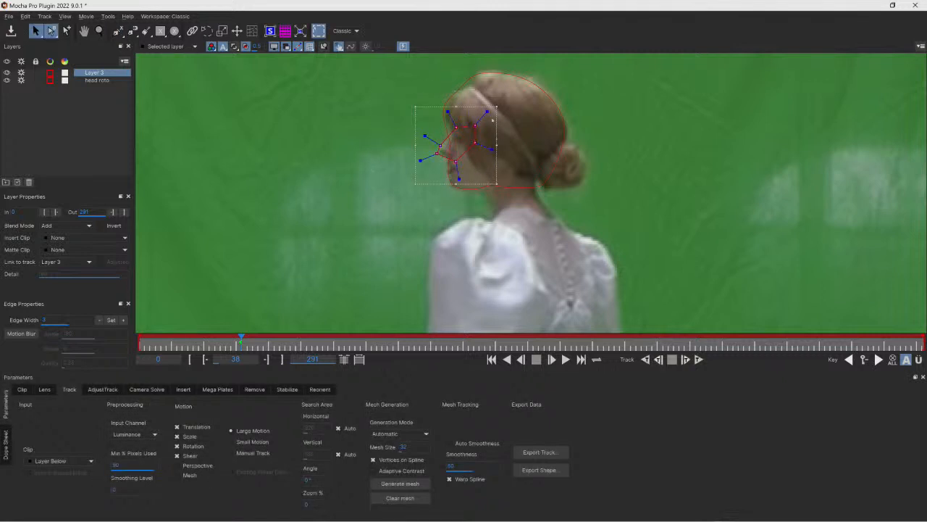
left_click_drag(487, 112, 482, 118)
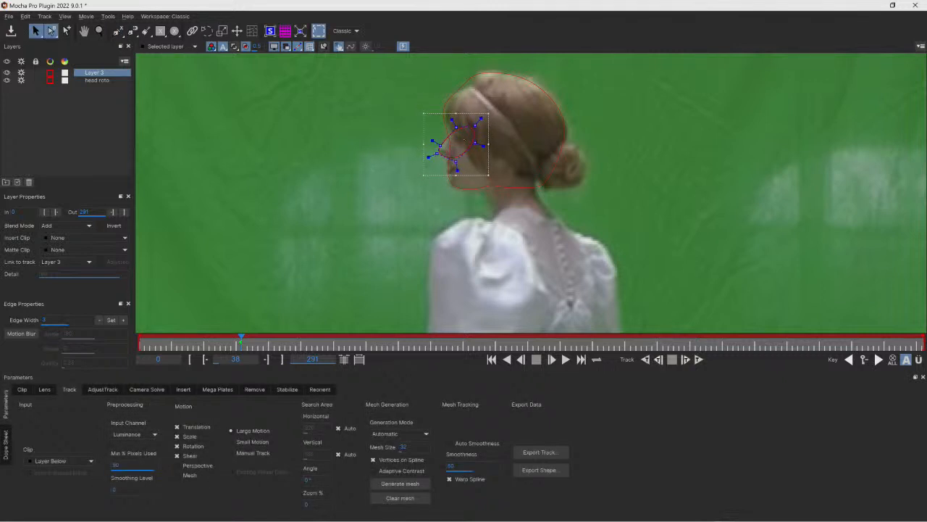
- Rename the new layer as nose roto and link it to the head roto track
double_click(85, 72)
type("nose roto")
key("Return")
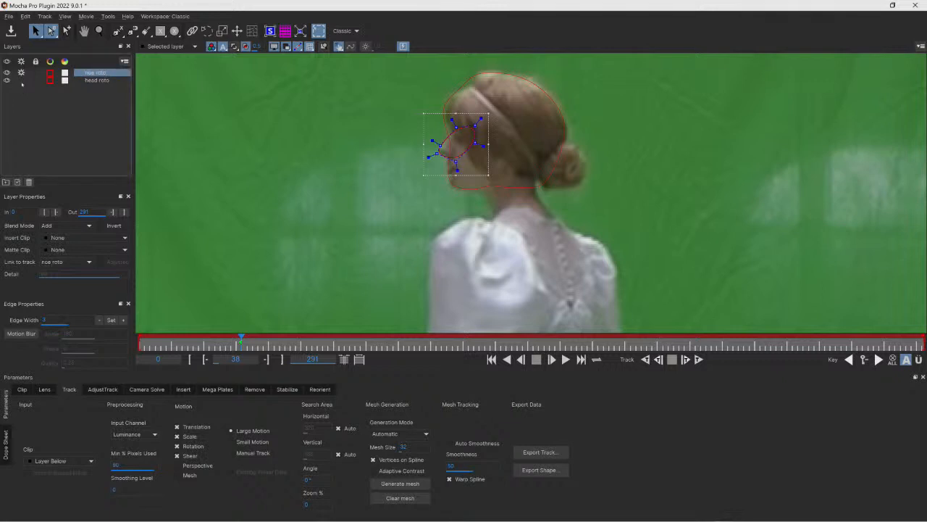
left_click(84, 80)
left_click(87, 74)
double_click(88, 73)
left_click(92, 73)
type("s")
left_click(94, 80)
left_click(95, 74)
left_click(64, 262)
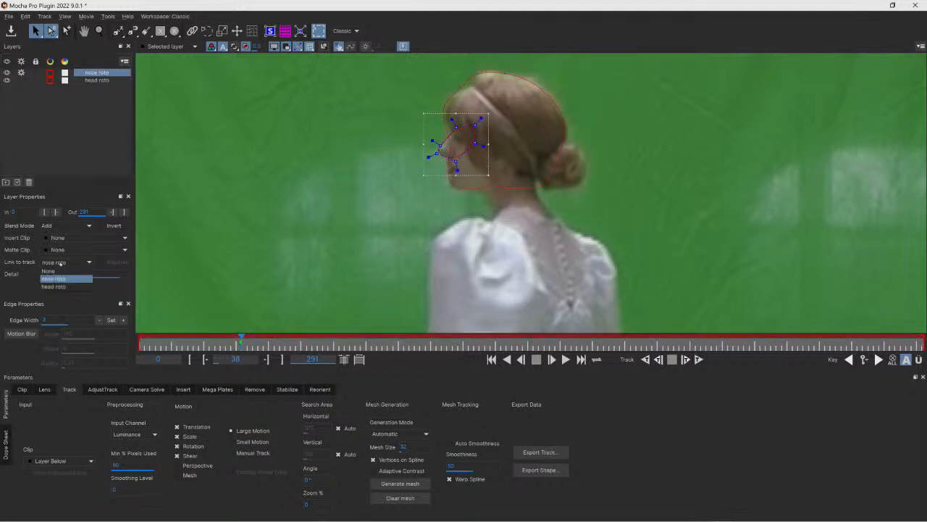
left_click(58, 287)
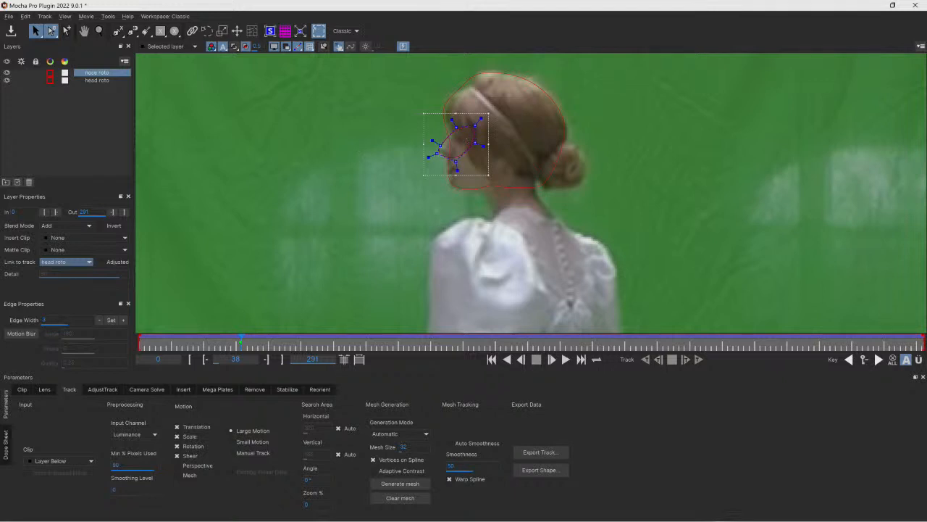
- Reposition the nose shape over her face at frames 21 and 10
left_click_drag(241, 339, 195, 339)
left_click(458, 173)
left_click_drag(459, 174, 477, 163)
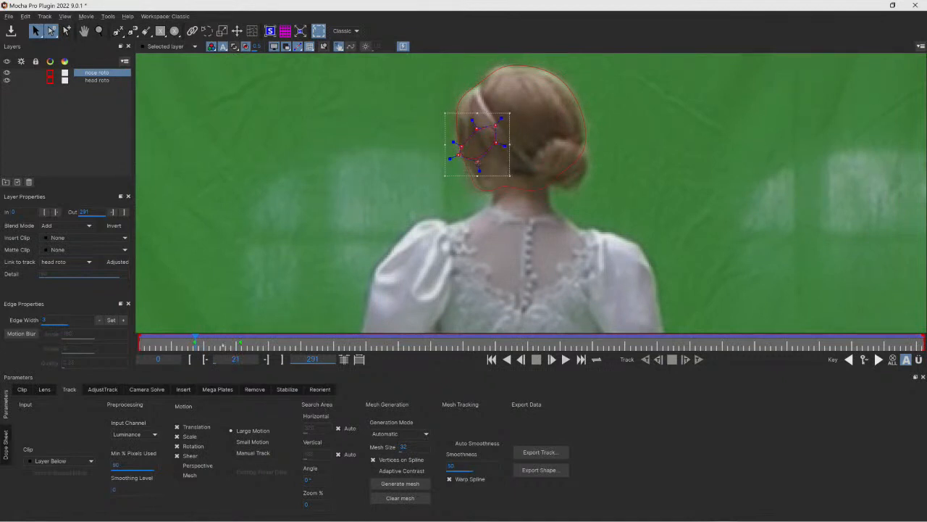
left_click_drag(195, 339, 166, 339)
left_click_drag(478, 162, 531, 147)
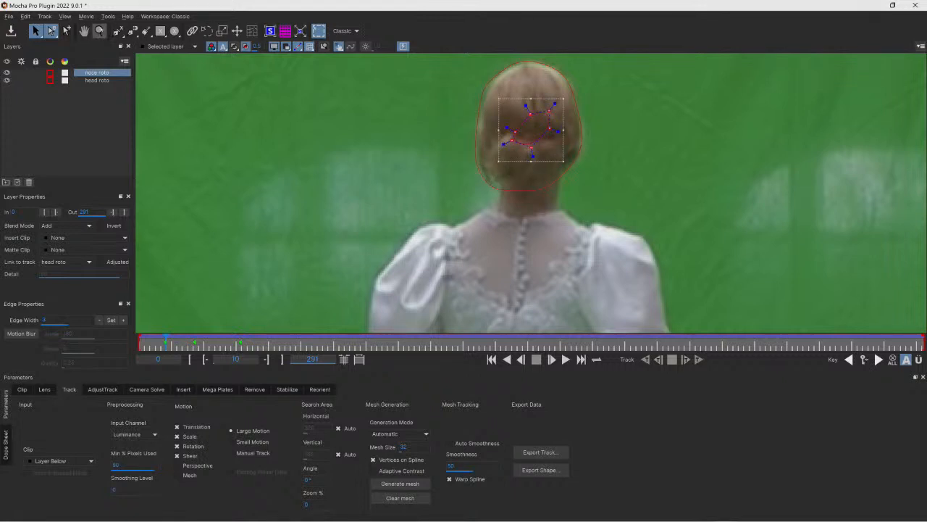
- Zoom in on her face and adjust a nose shape point at frame 47
left_click(99, 31)
left_click_drag(439, 162, 363, 148)
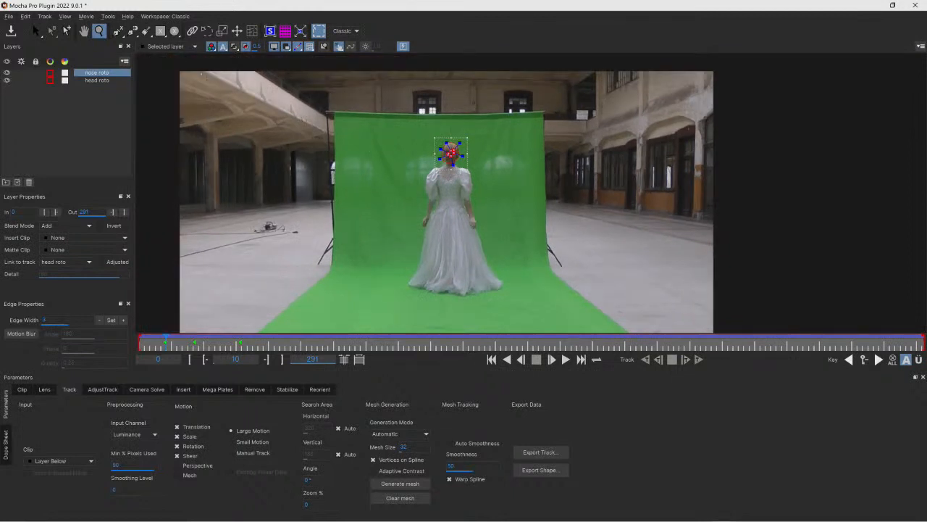
left_click(84, 32)
left_click_drag(355, 174, 448, 163)
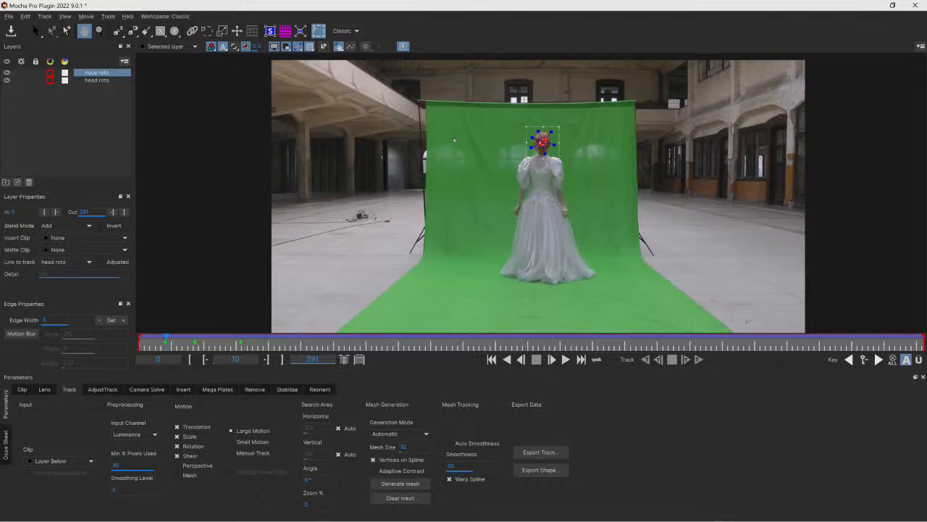
left_click(36, 31)
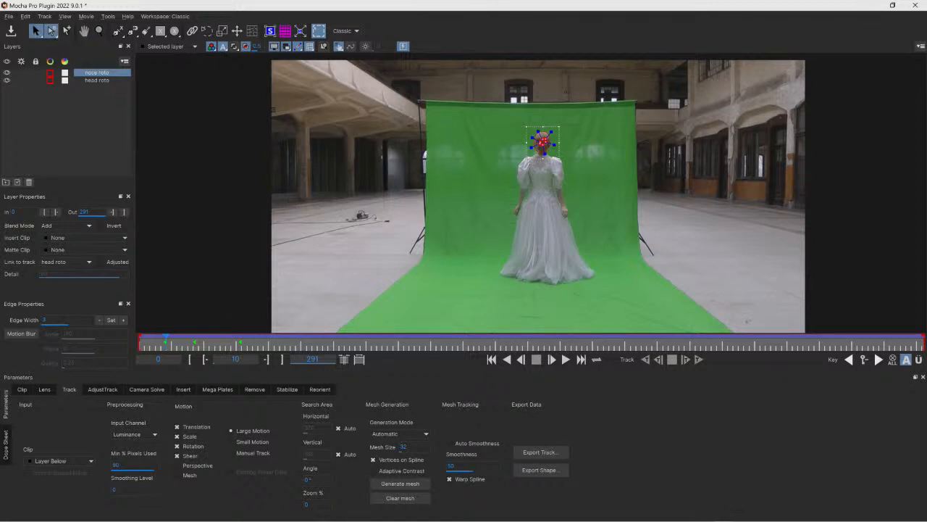
left_click(522, 359)
left_click_drag(543, 142, 219, 167)
left_click_drag(164, 338, 117, 339)
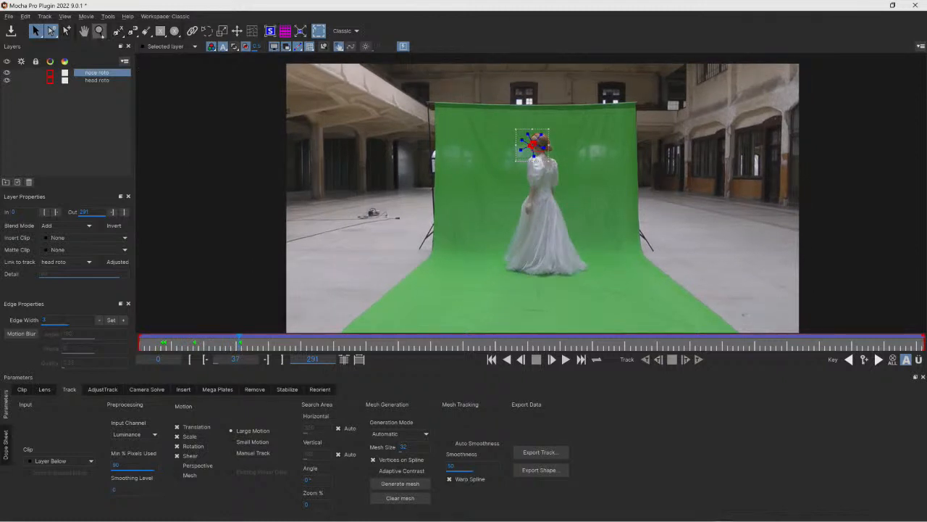
left_click(99, 31)
left_click_drag(542, 142, 535, 58)
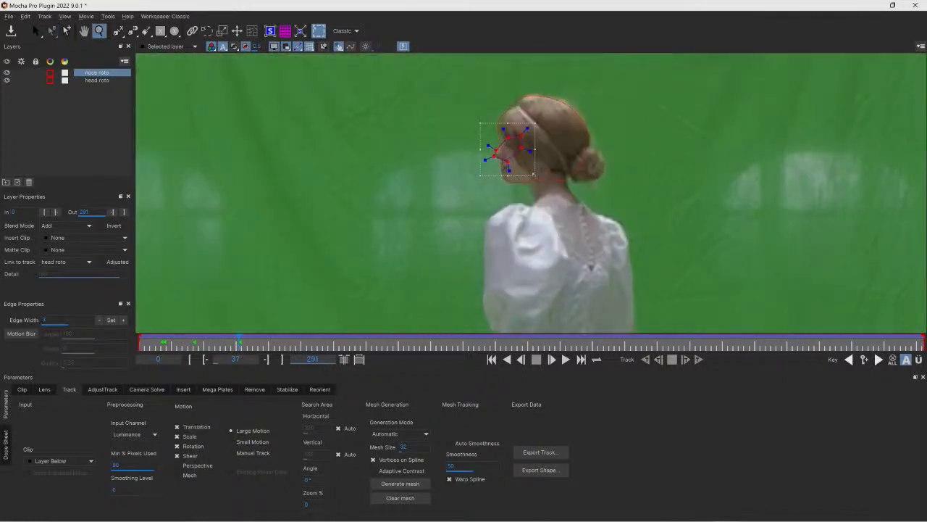
left_click_drag(525, 181, 539, 3)
left_click_drag(525, 138, 509, 57)
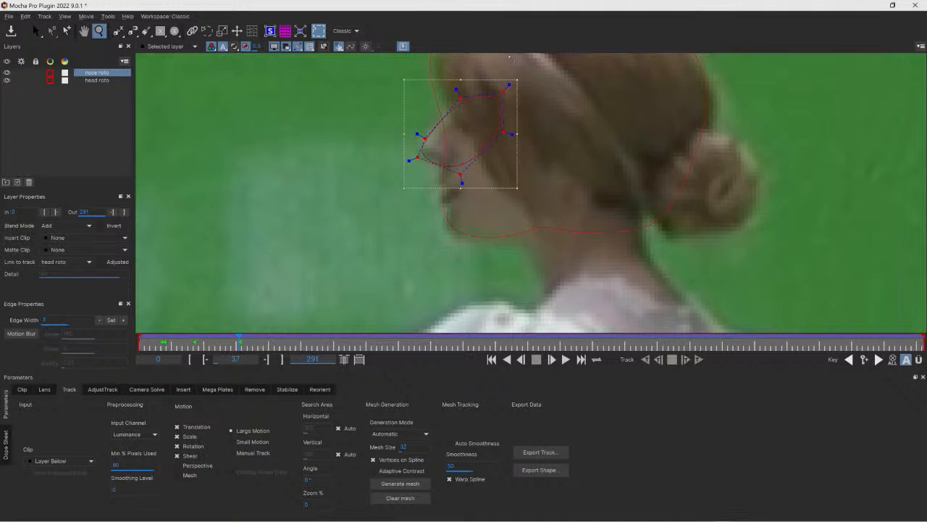
key("s")
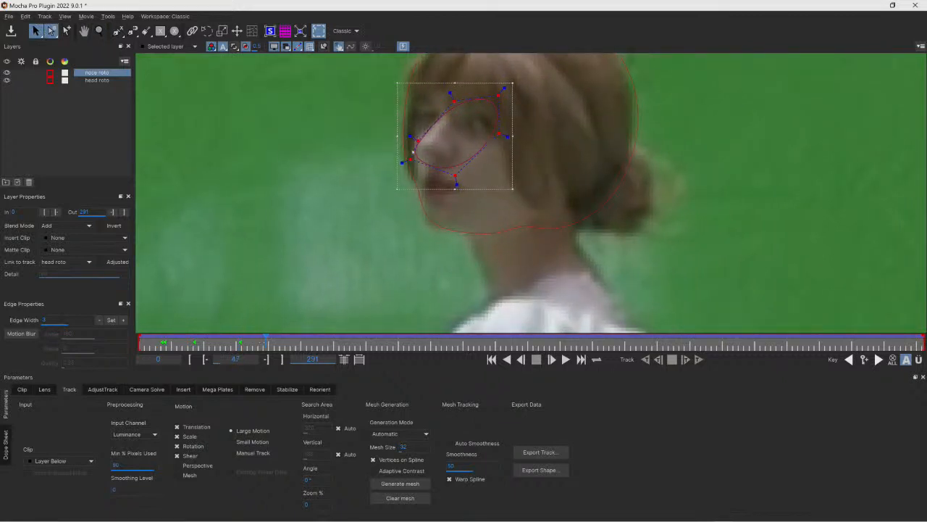
left_click_drag(410, 159, 413, 153)
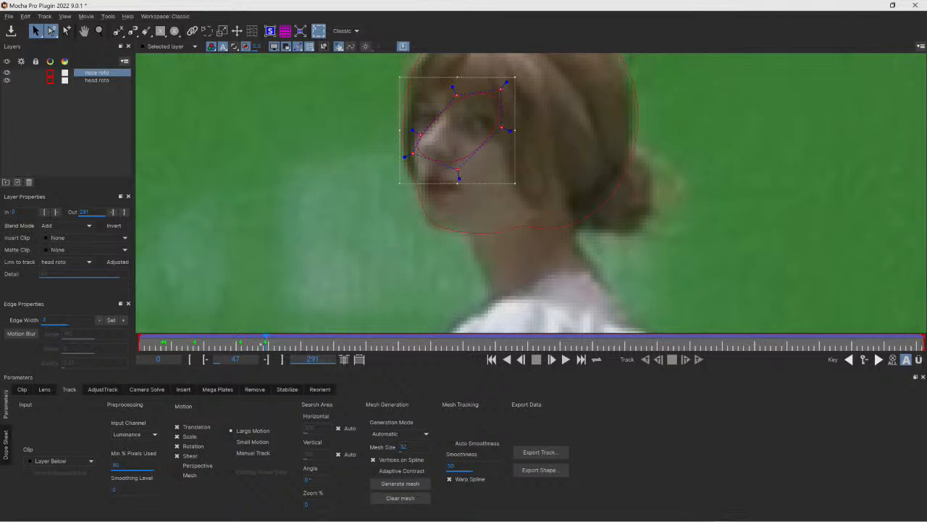
- Nudge nose shape points at earlier frames, then play forward from frame 47
left_click_drag(266, 339, 250, 338)
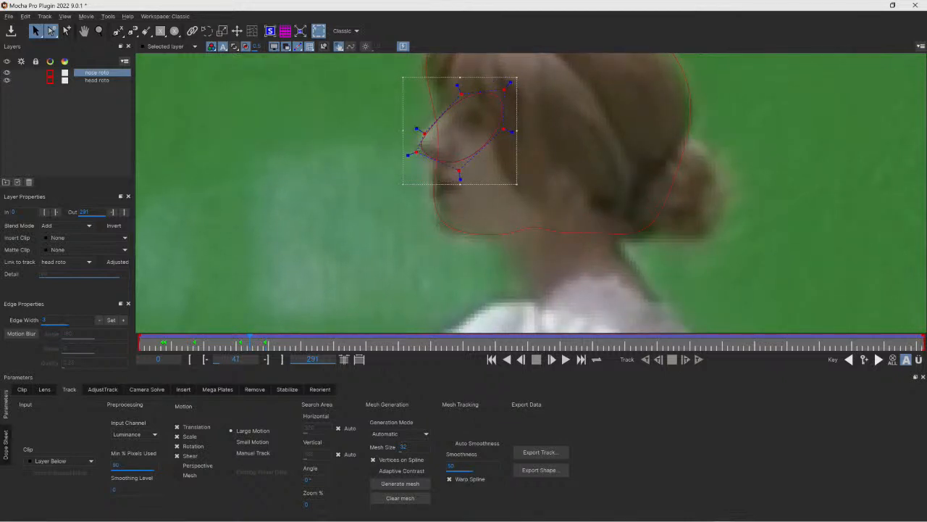
key("Left")
left_click_drag(250, 338, 219, 339)
left_click_drag(446, 156, 433, 154)
left_click_drag(217, 340, 202, 340)
left_click_drag(458, 154, 449, 156)
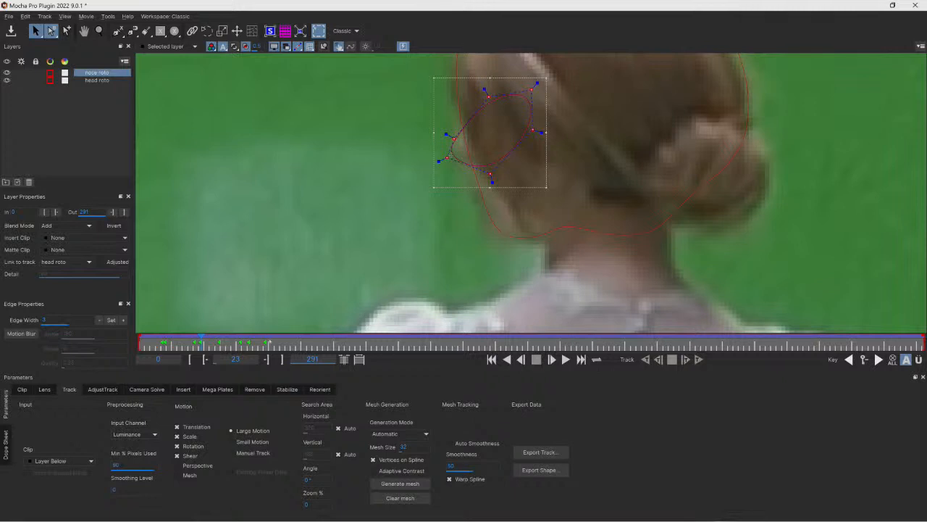
left_click_drag(202, 341, 267, 341)
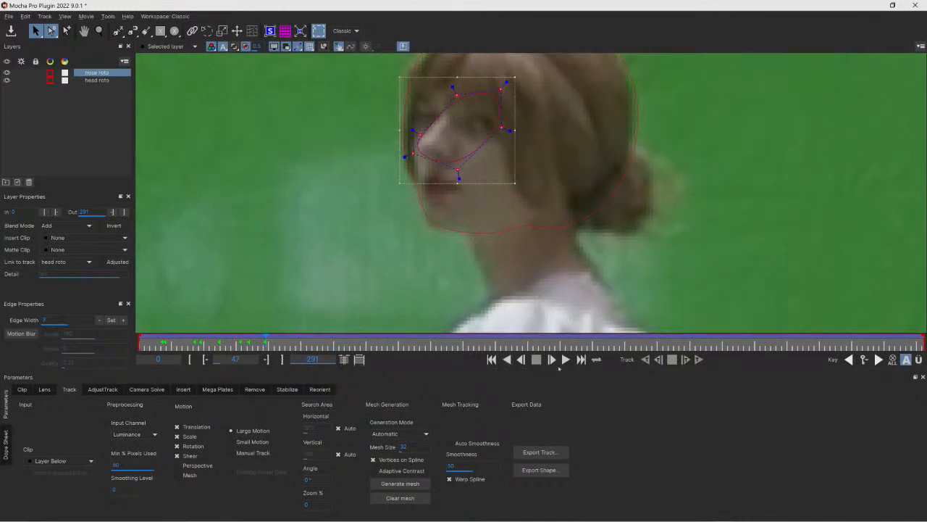
left_click(552, 361)
- Drag the nose roto shape off her face at frame 48 and move to frame 55
left_click(100, 31)
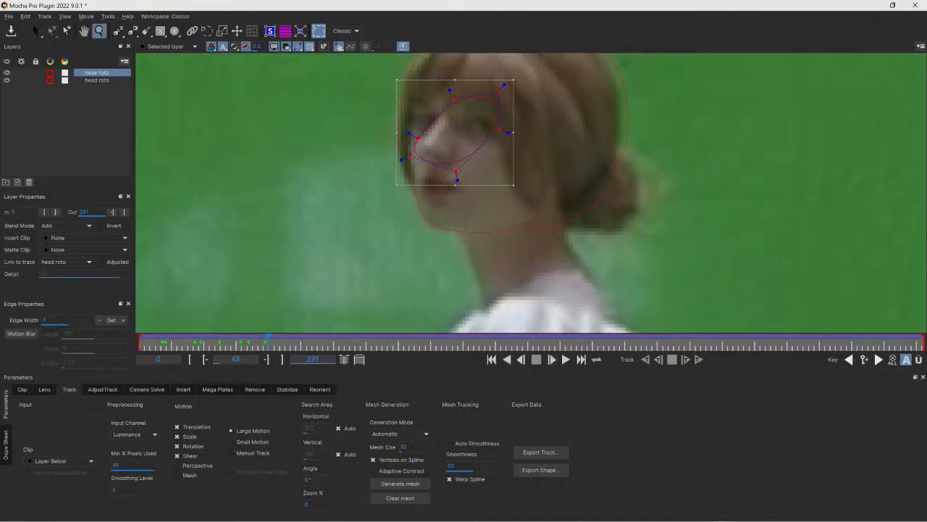
left_click_drag(314, 115, 283, 121)
left_click_drag(359, 106, 281, 174)
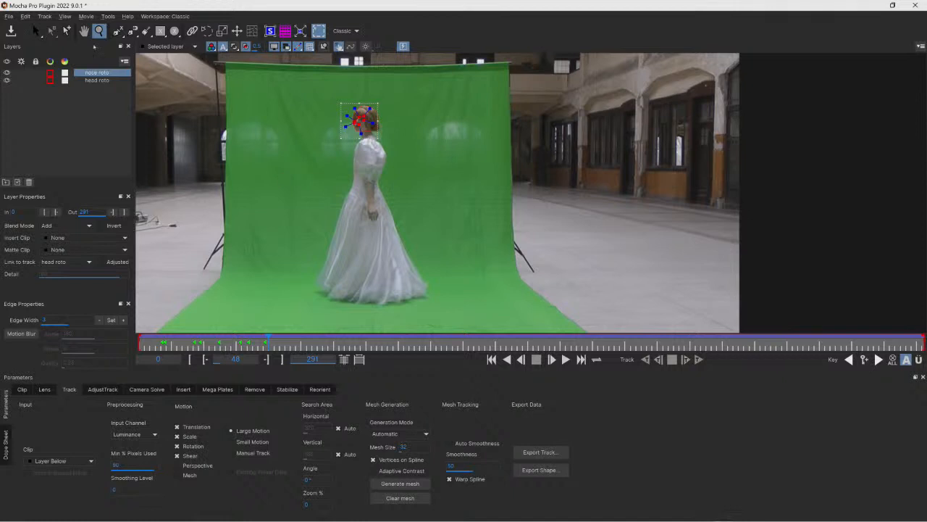
left_click(84, 31)
left_click_drag(241, 117, 577, 129)
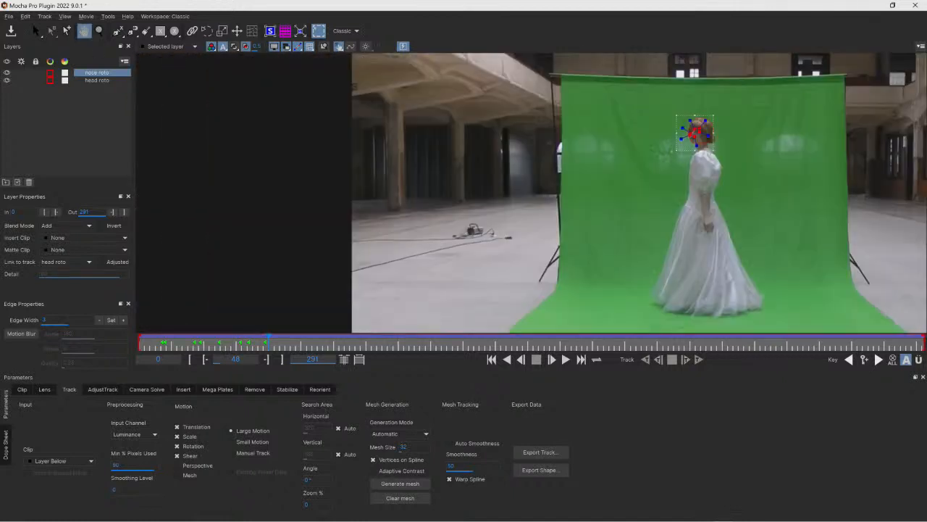
left_click(36, 31)
left_click_drag(694, 130, 229, 163)
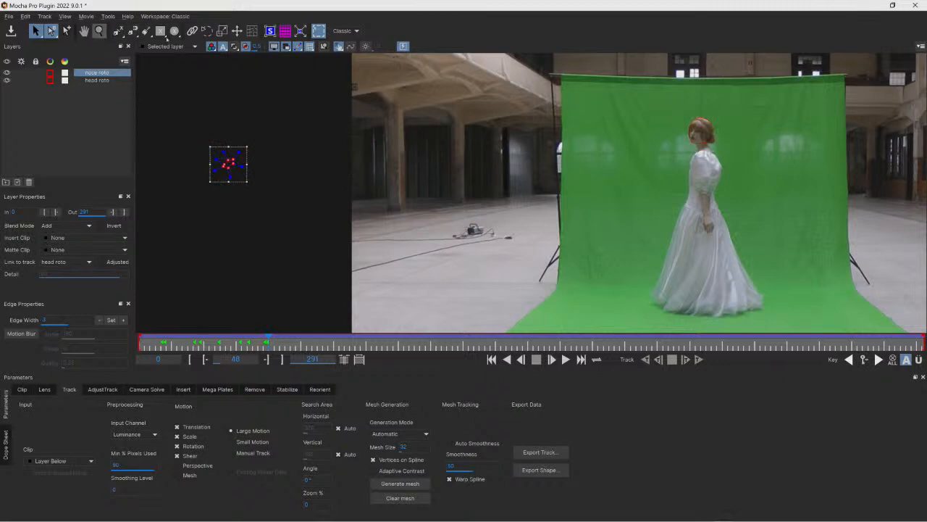
left_click(99, 31)
left_click_drag(718, 149, 710, 265)
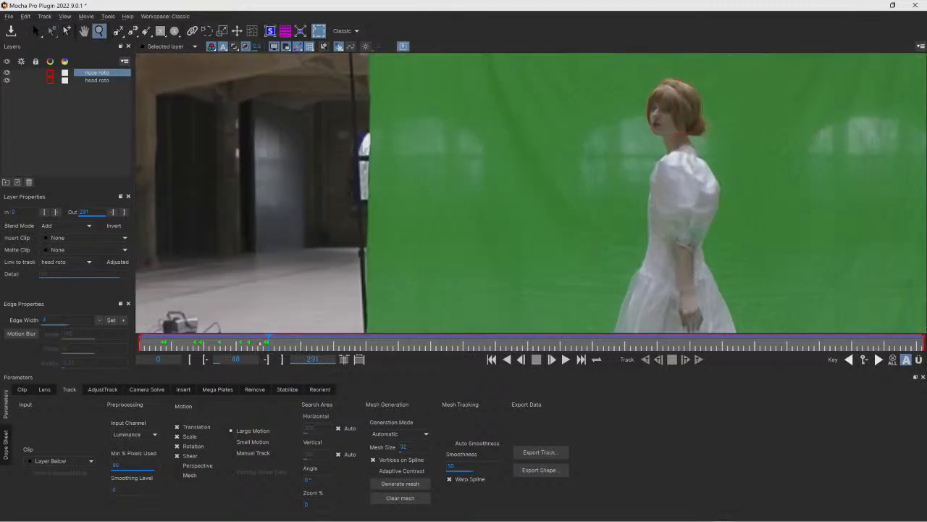
left_click_drag(269, 336, 289, 341)
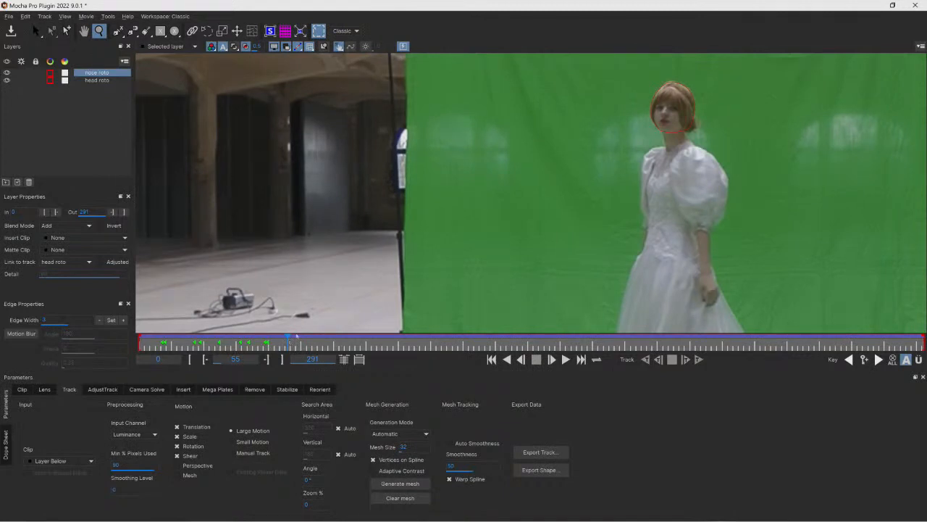
- Zoom in on her head and draw an elliptical X-spline shape around her hair bun at frame 55
left_click_drag(748, 192, 356, 86)
key("x")
left_click_drag(580, 110, 484, 213)
left_click_drag(593, 159, 550, 194)
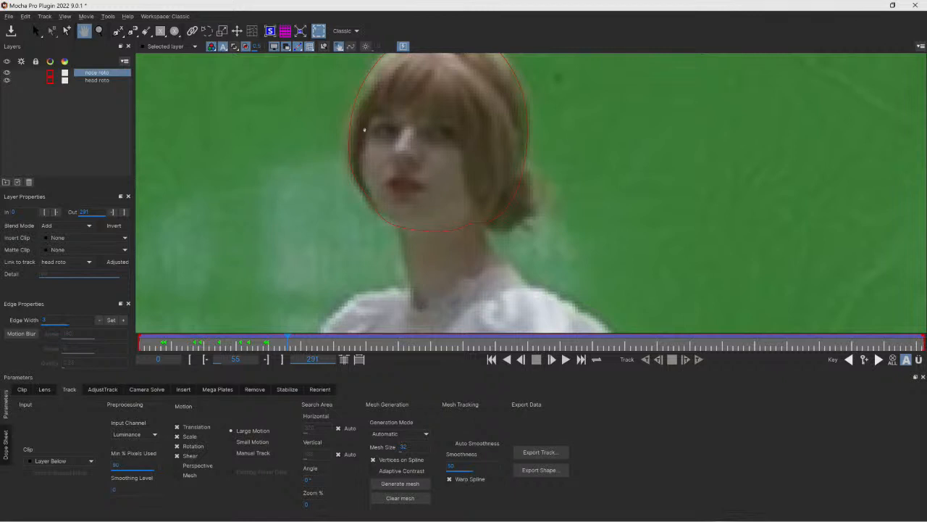
left_click(99, 31)
left_click_drag(365, 159, 370, 97)
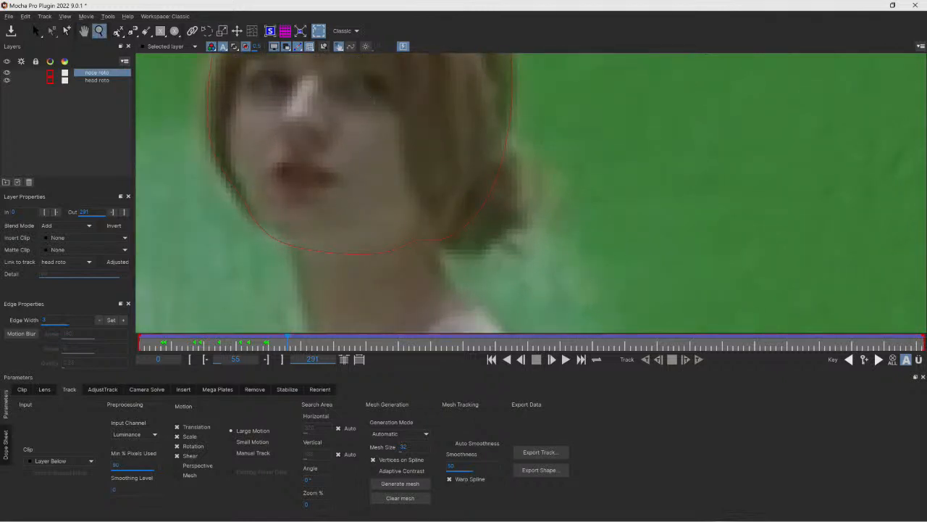
left_click(175, 31)
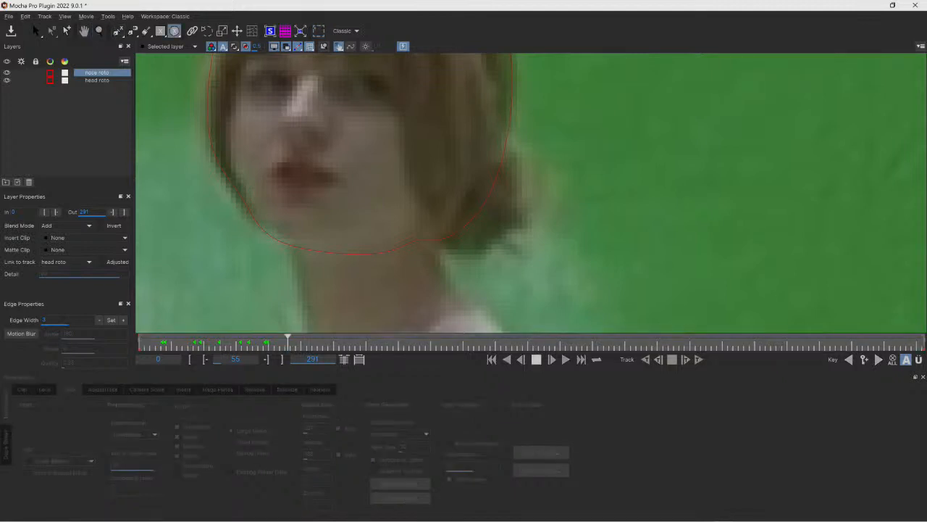
left_click_drag(509, 246, 528, 256)
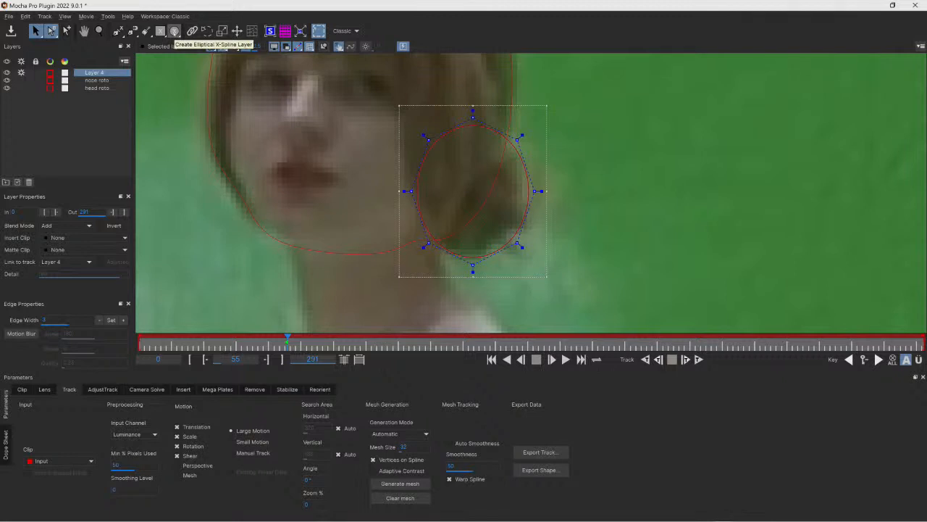
- Rename the new layer as bun roto and link it to the head roto track
left_click(160, 30)
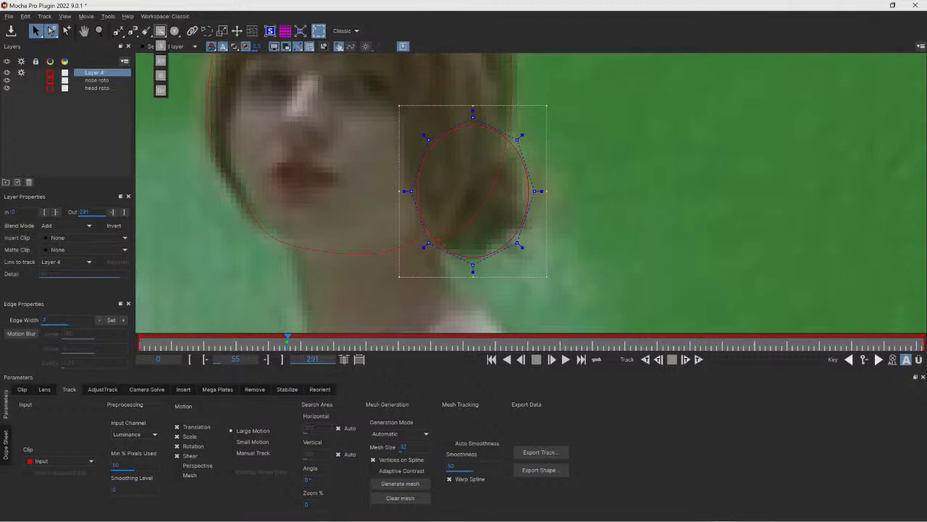
left_click(175, 30)
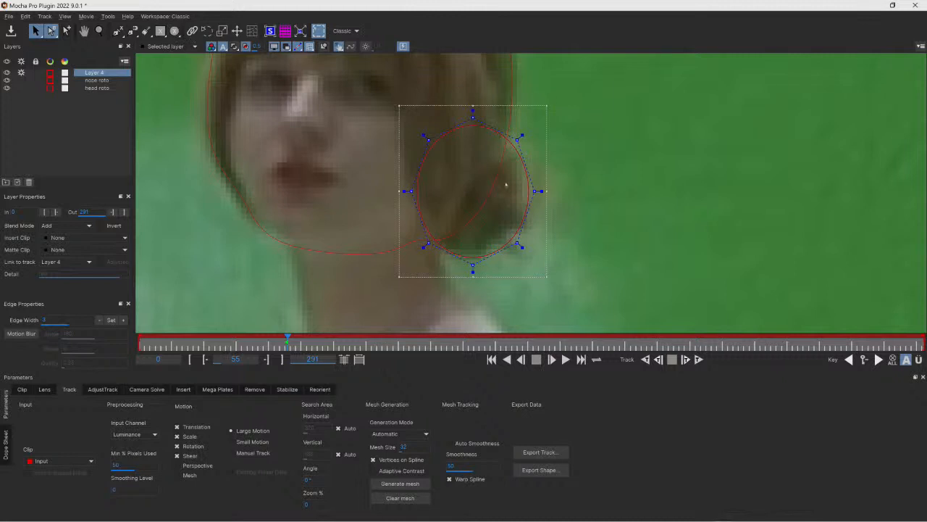
double_click(94, 72)
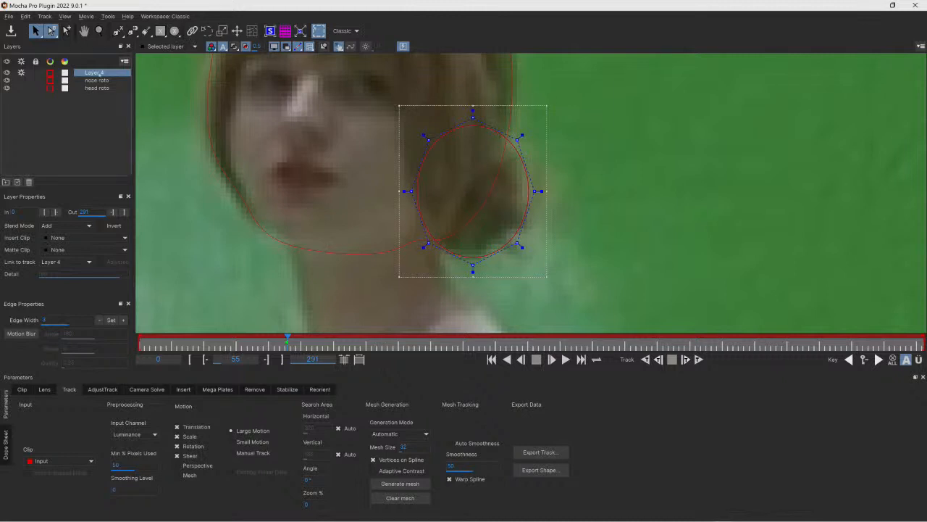
type("bun roto")
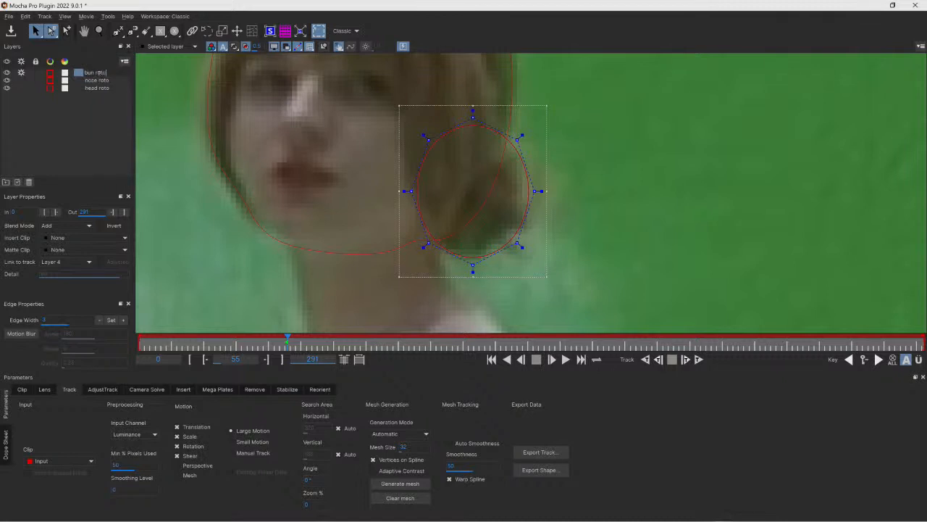
key("Return")
left_click(58, 263)
left_click(58, 292)
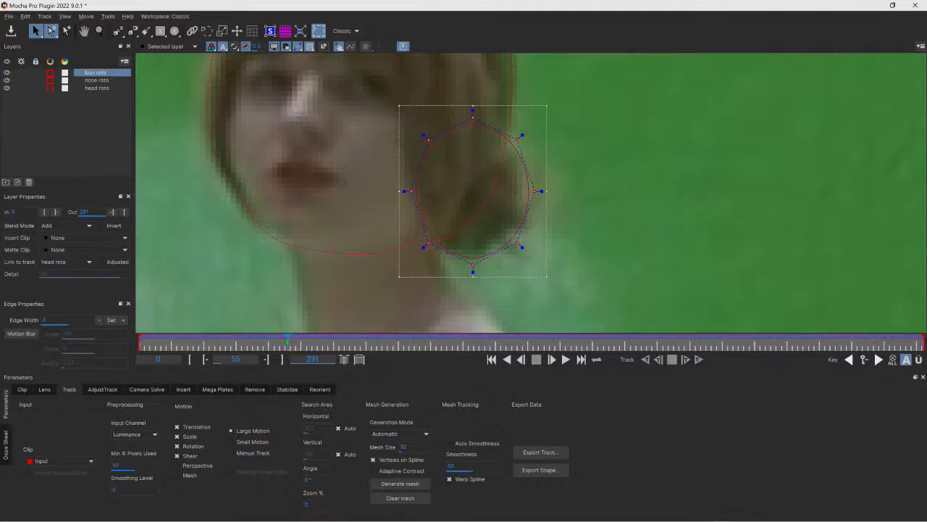
key("Left")
key("Left")
key("Left")
key("Left")
key("Left")
key("Left")
key("Left")
key("Left")
key("Left")
left_click_drag(510, 188, 706, 181)
key("ctrl+z")
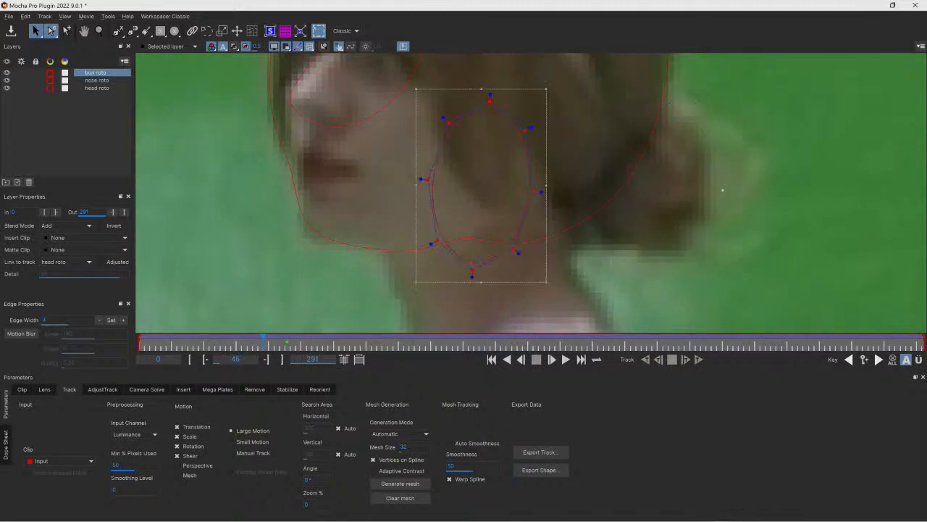
key("Right")
key("Right")
key("Right")
key("Right")
key("Right")
key("Right")
key("Right")
key("Right")
key("Right")
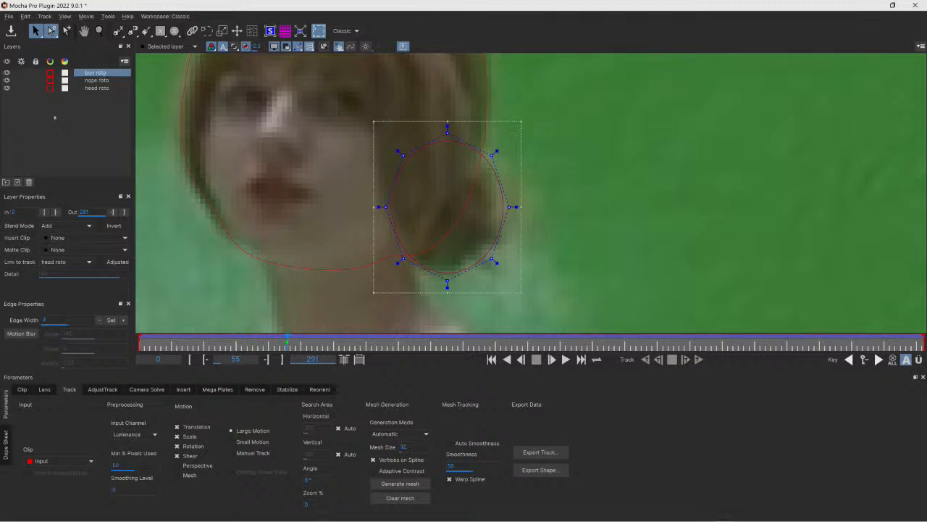
- Link the bun roto layer to its own bun roto track and limit tracking motion to translation only
left_click(55, 263)
left_click(65, 267)
left_click(73, 264)
left_click(65, 279)
left_click(98, 30)
left_click_drag(333, 93, 342, 151)
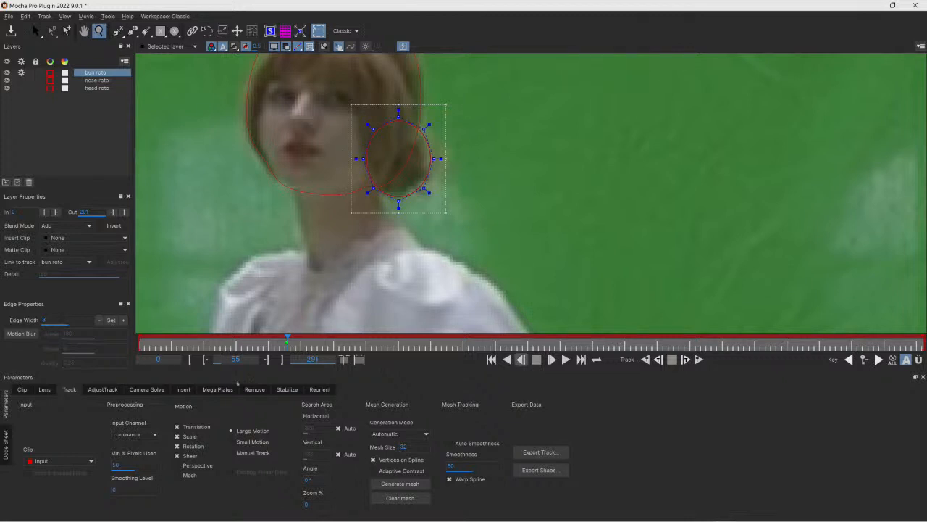
left_click(177, 436)
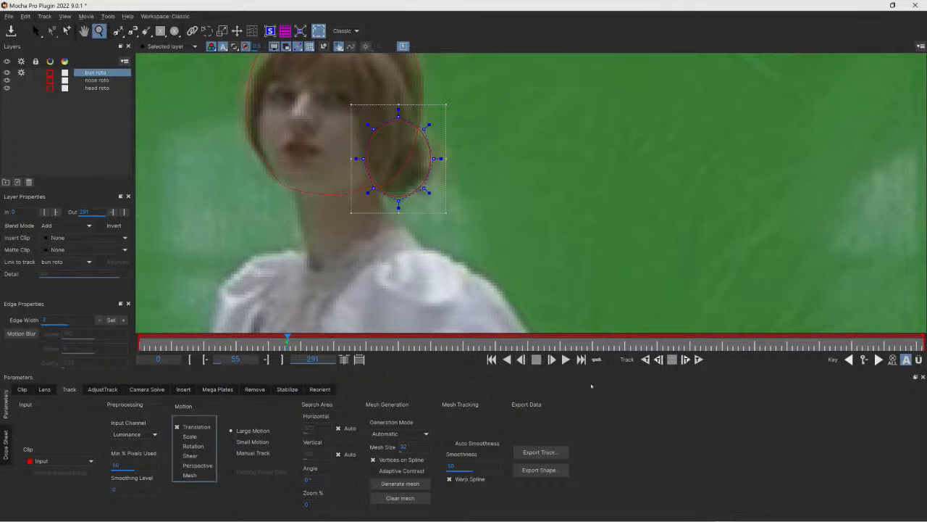
- Track the bun roto backwards from frame 55 and nudge the shape onto the bun at frame 46
left_click(646, 359)
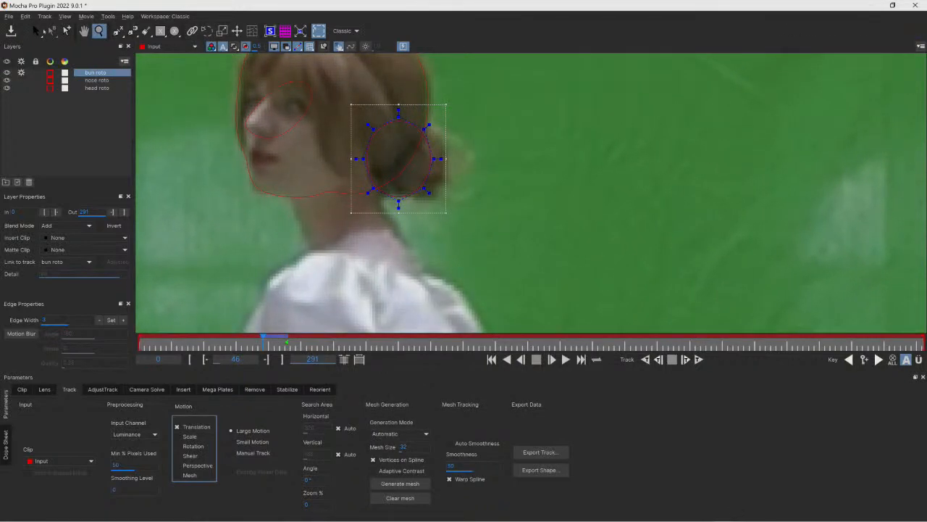
key("s")
left_click_drag(433, 158, 453, 161)
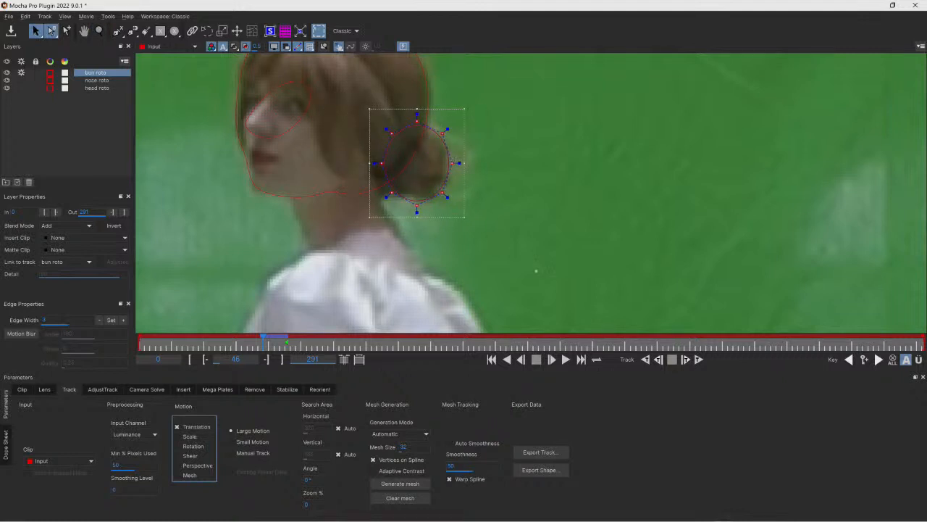
- Continue tracking the bun backwards, repositioning the shape over it at frame 37, down to frame 11
left_click(645, 359)
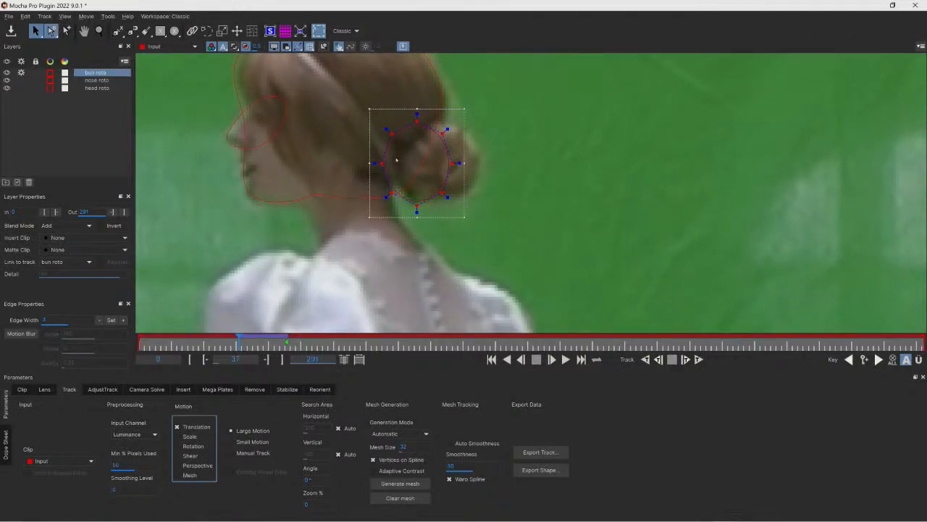
left_click_drag(404, 211, 377, 225)
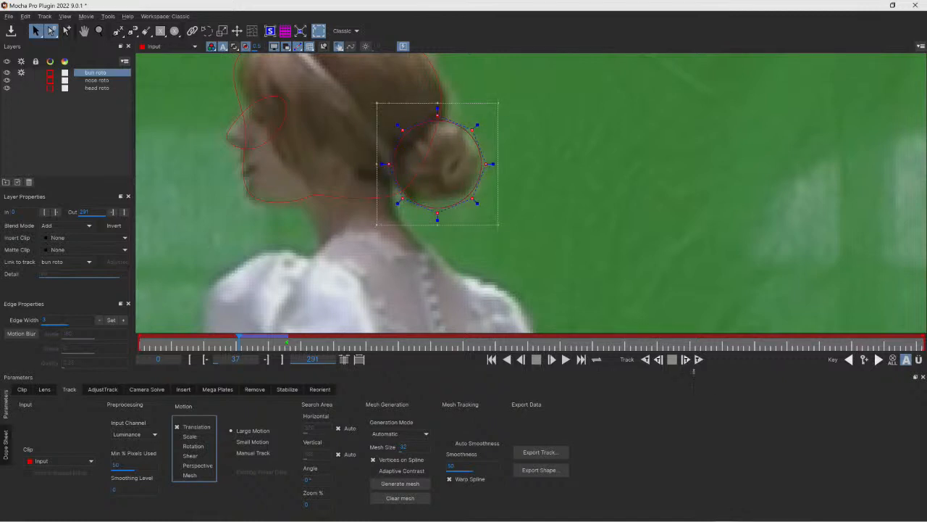
left_click(645, 359)
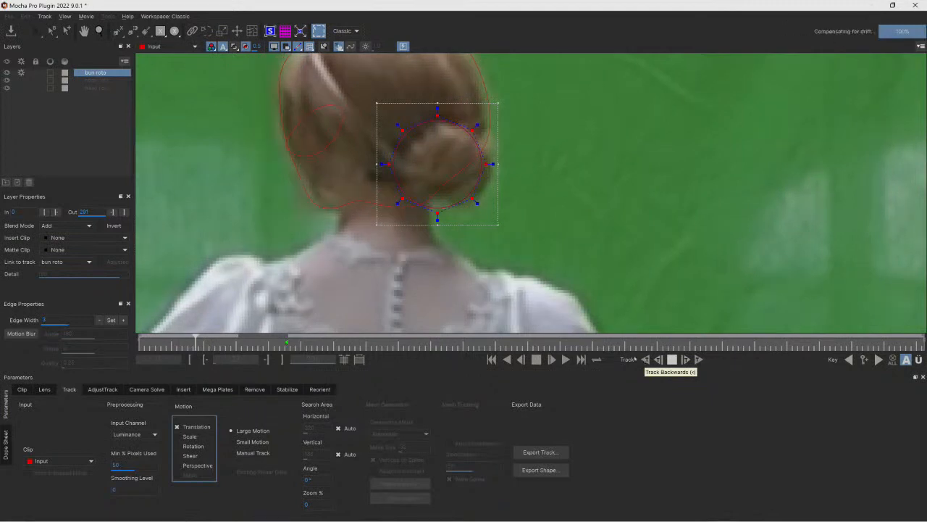
left_click_drag(486, 163, 506, 165)
left_click(645, 359)
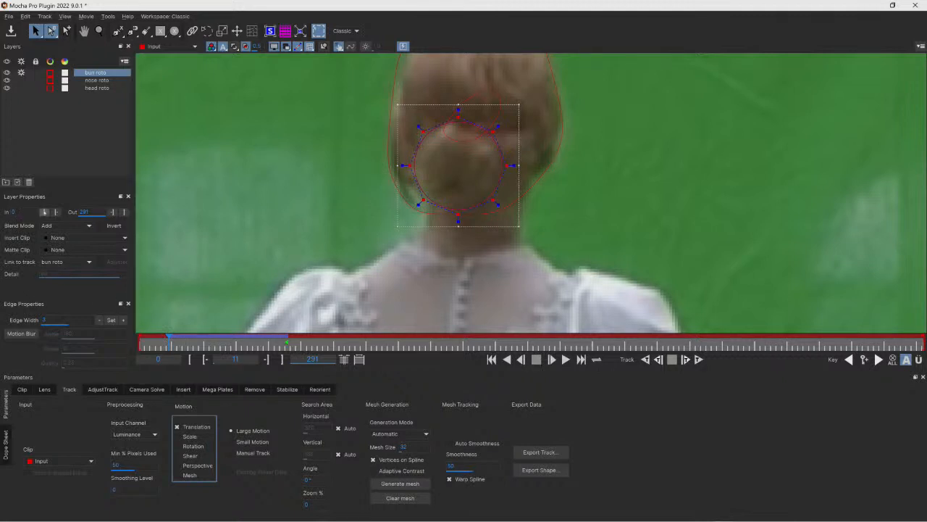
- Track the bun roto forward from frame 55, stop at frame 70, and move the shape over her face
left_click_drag(181, 342, 283, 343)
left_click(699, 360)
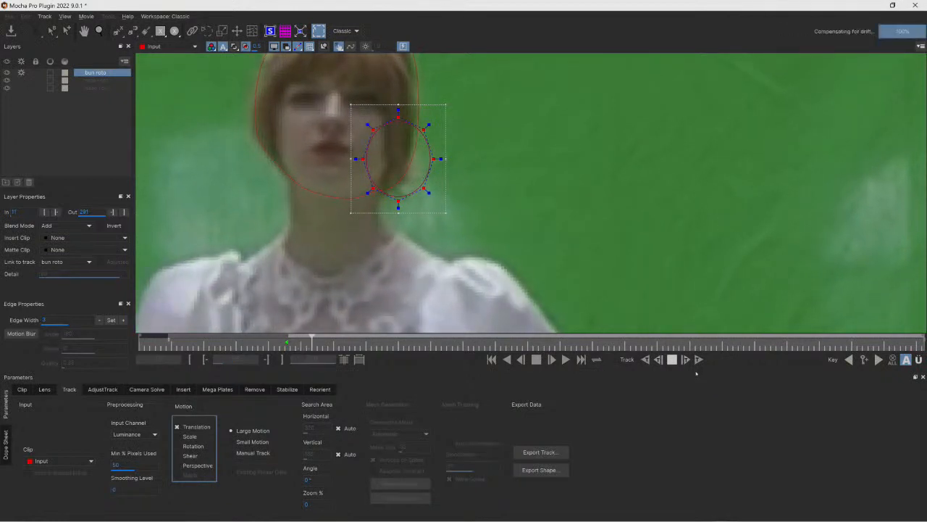
left_click(674, 359)
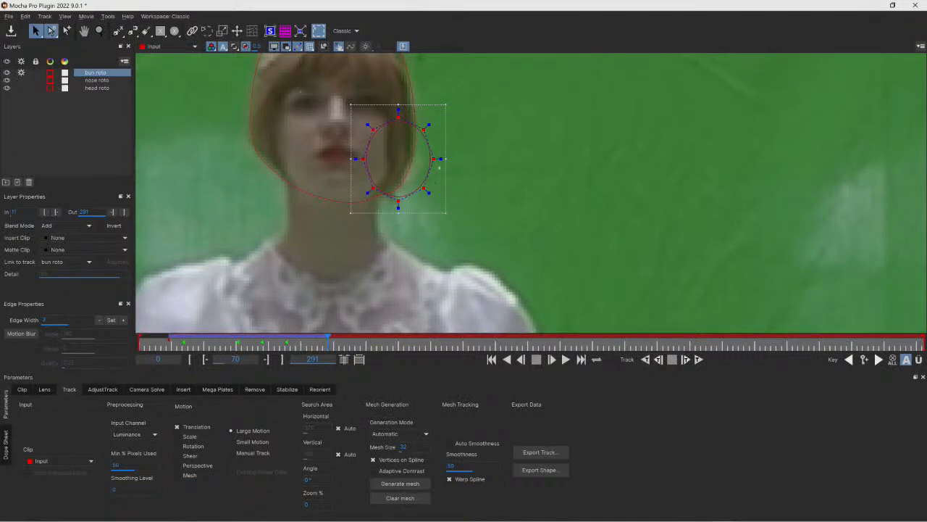
left_click_drag(400, 201, 353, 190)
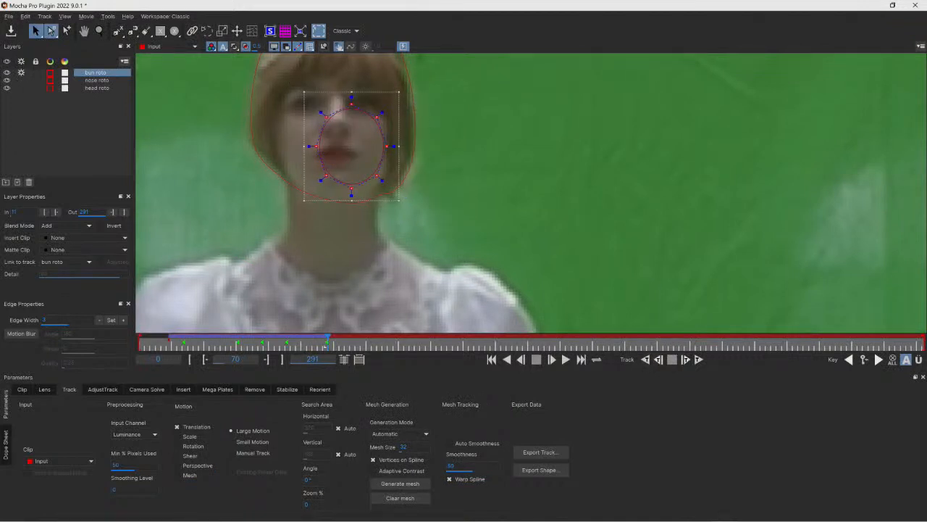
- Set the bun roto layer's out point to frame 70
left_click_drag(327, 344, 176, 341)
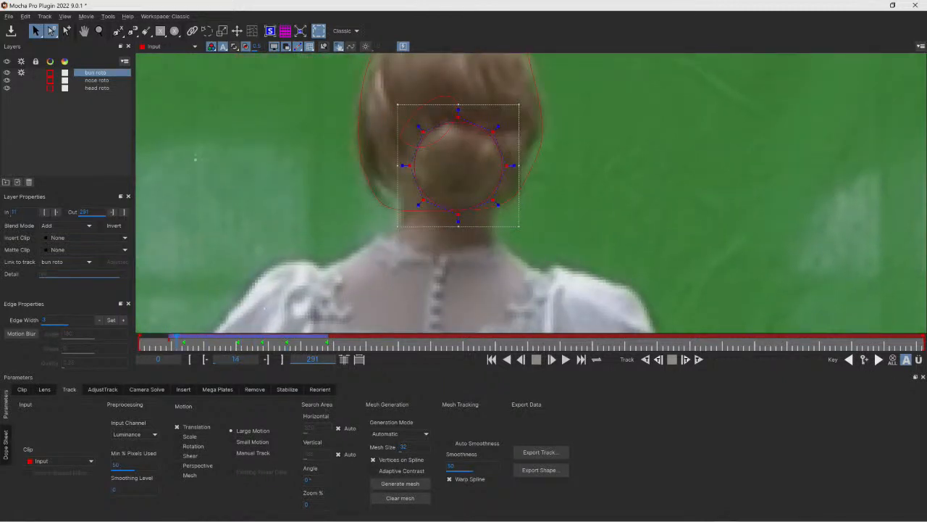
left_click_drag(177, 342, 327, 342)
left_click(124, 211)
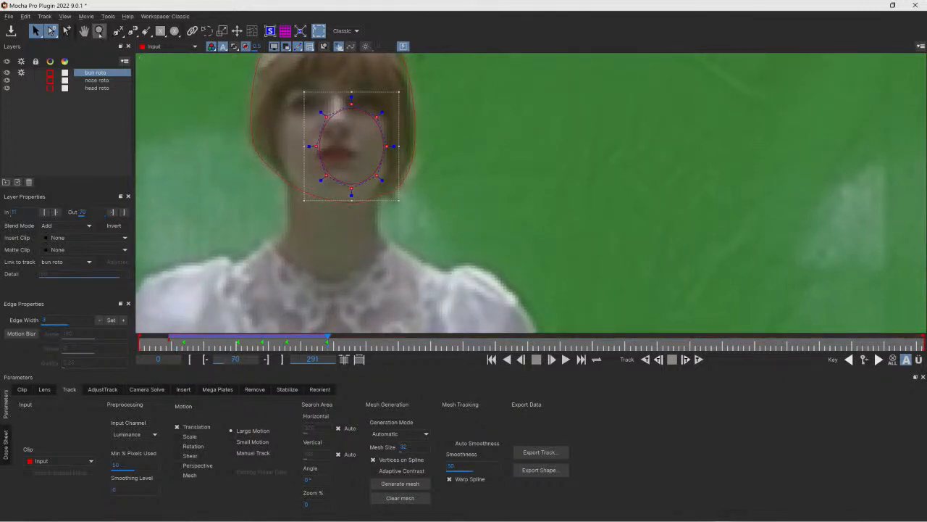
left_click(99, 32)
left_click_drag(336, 107, 319, 183)
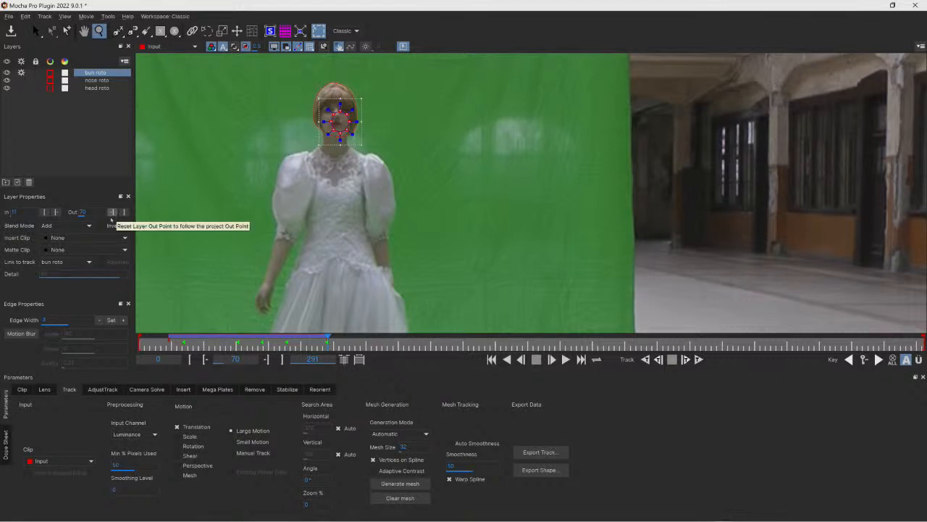
left_click(45, 250)
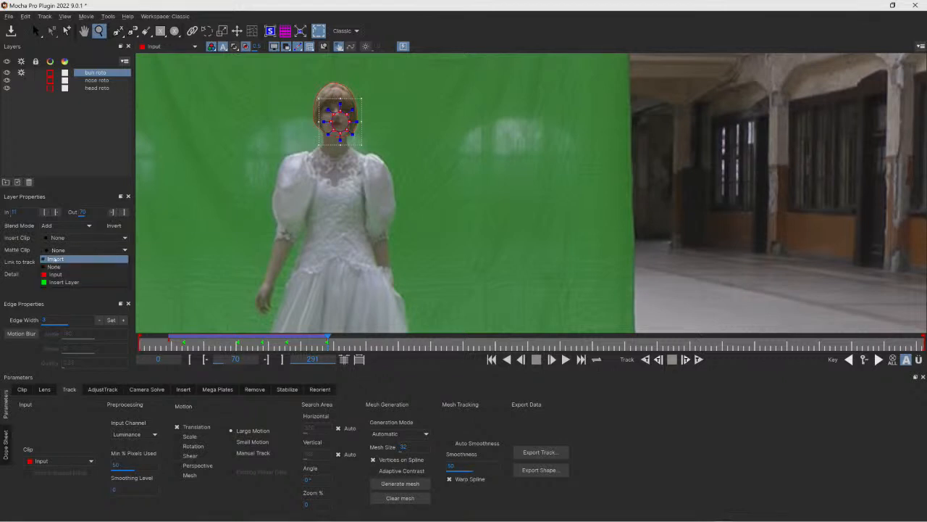
left_click(62, 259)
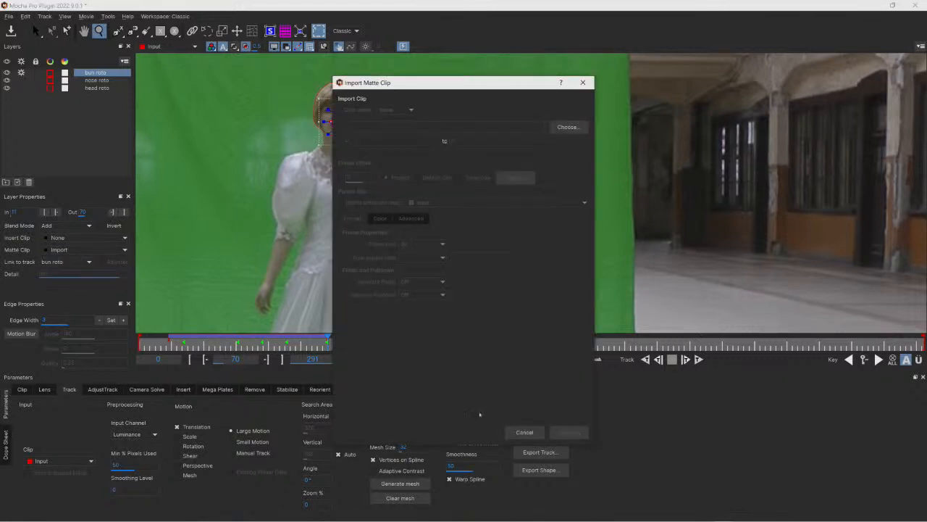
left_click(524, 432)
- Hide the three roto layers and draw a rectangle shape over an empty area of the green screen
left_click(21, 73)
left_click(8, 73)
left_click(7, 80)
left_click(8, 88)
left_click(160, 31)
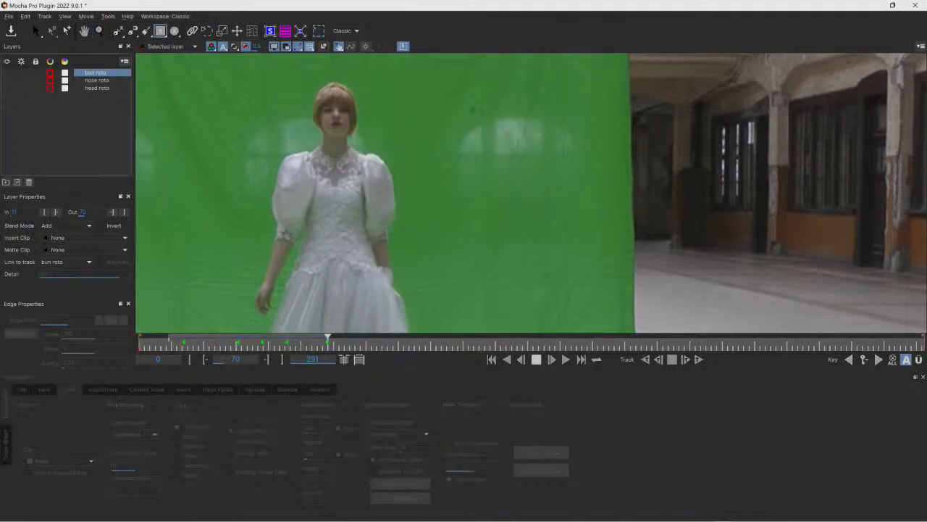
left_click_drag(442, 84, 543, 216)
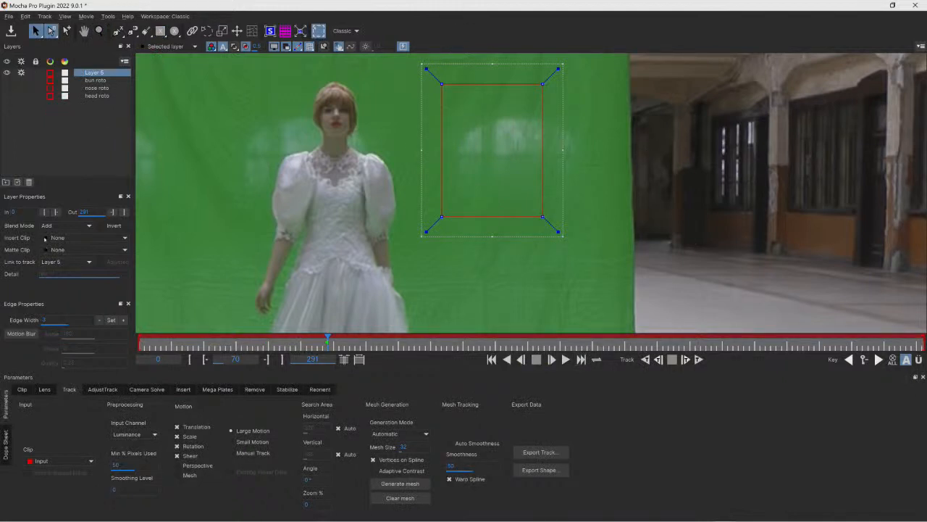
left_click(45, 239)
left_click(32, 239)
left_click(65, 249)
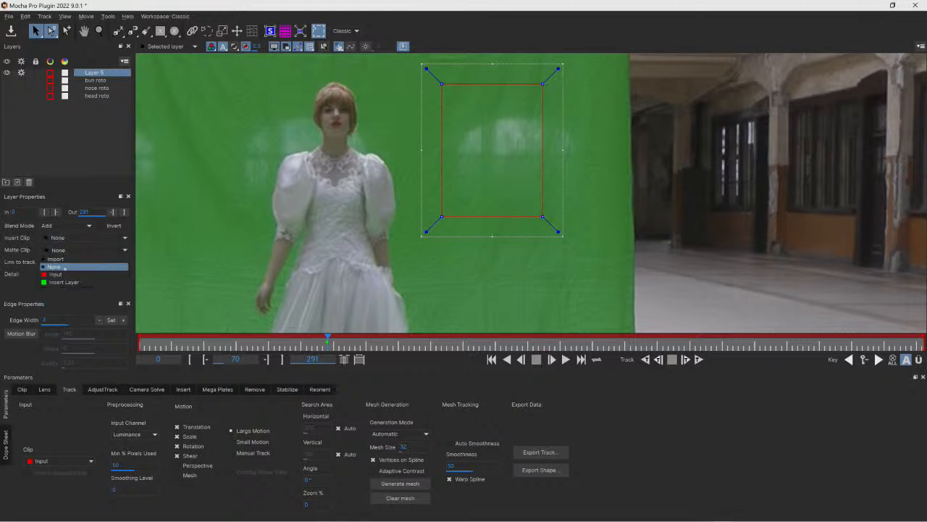
left_click(65, 259)
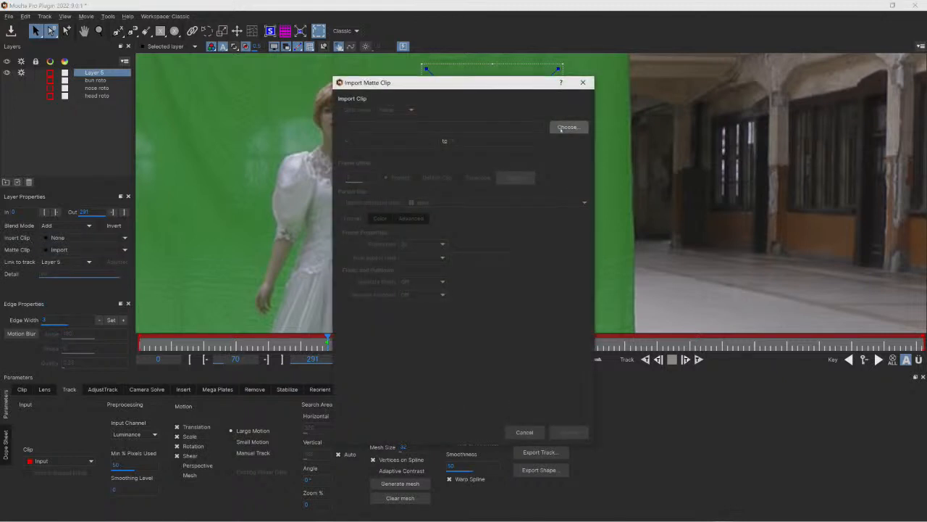
left_click(562, 129)
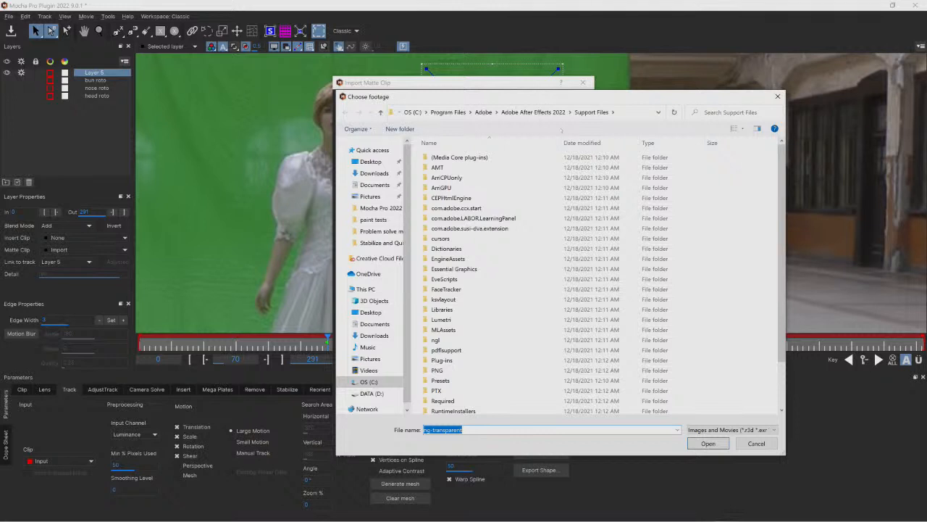
left_click(756, 443)
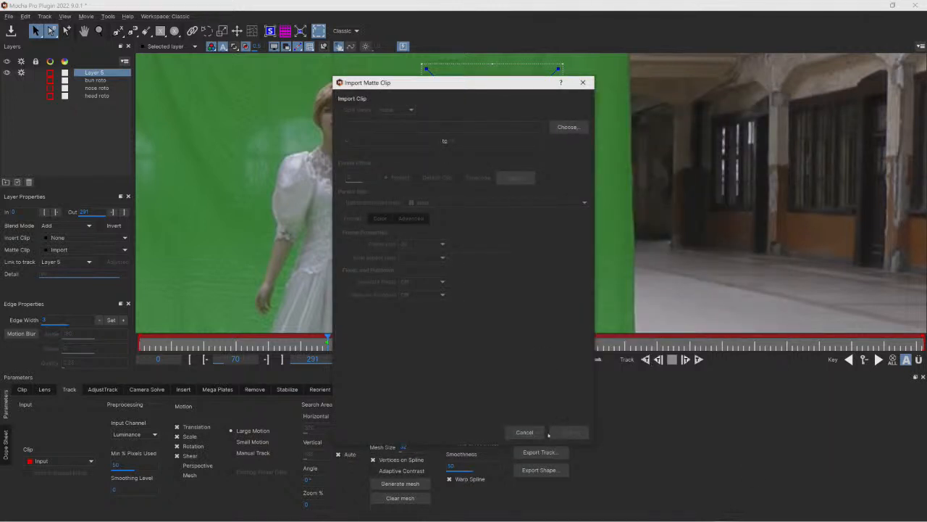
left_click(582, 82)
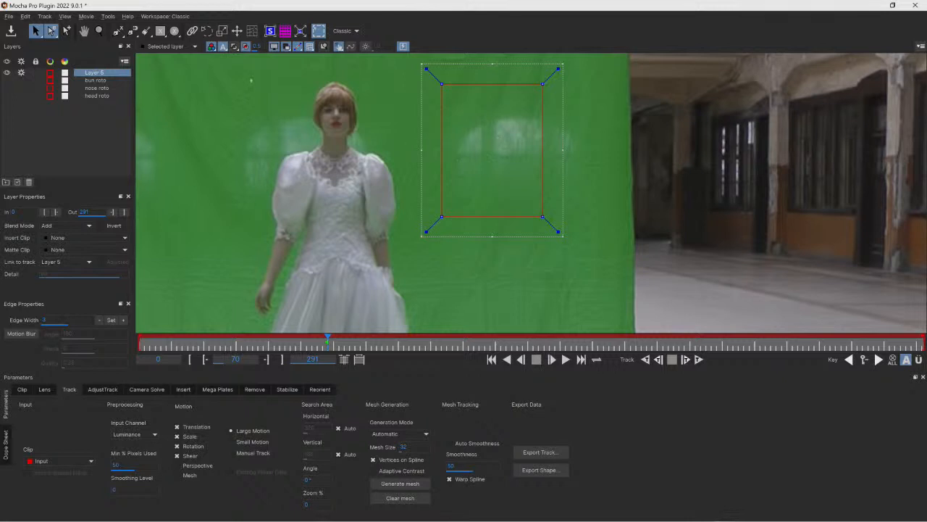
- Toggle the mattes overlay on and off and examine its display options for the rectangle layer
left_click(235, 47)
left_click(235, 46)
left_click(234, 46)
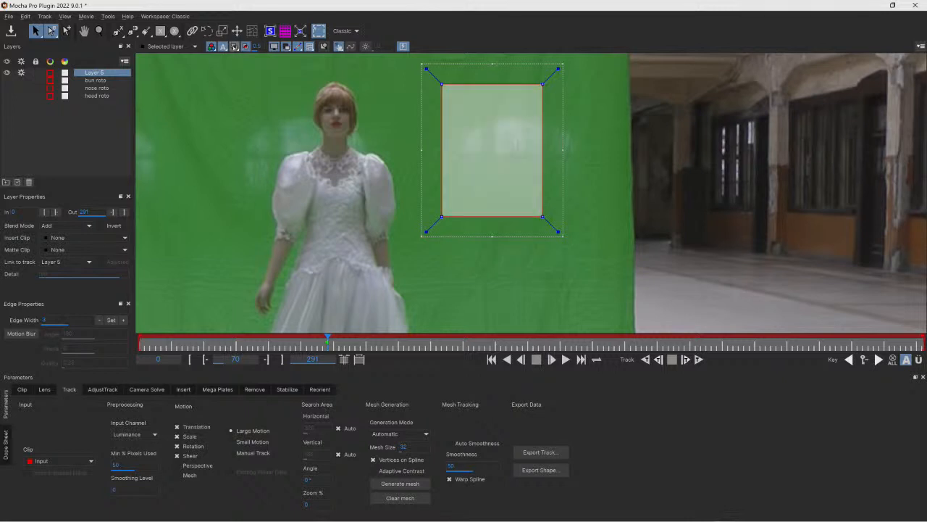
left_click(234, 47)
left_click(234, 47)
left_click(234, 47)
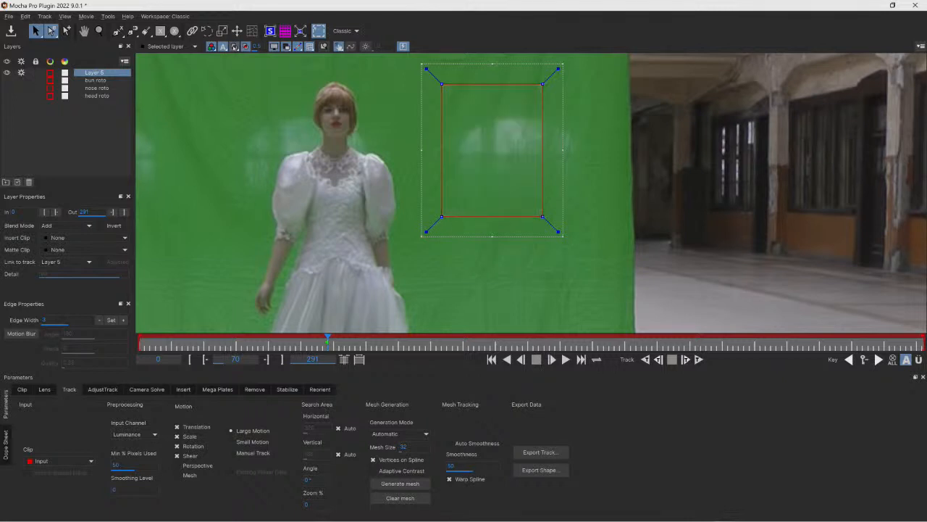
left_click(235, 46)
left_click(234, 47)
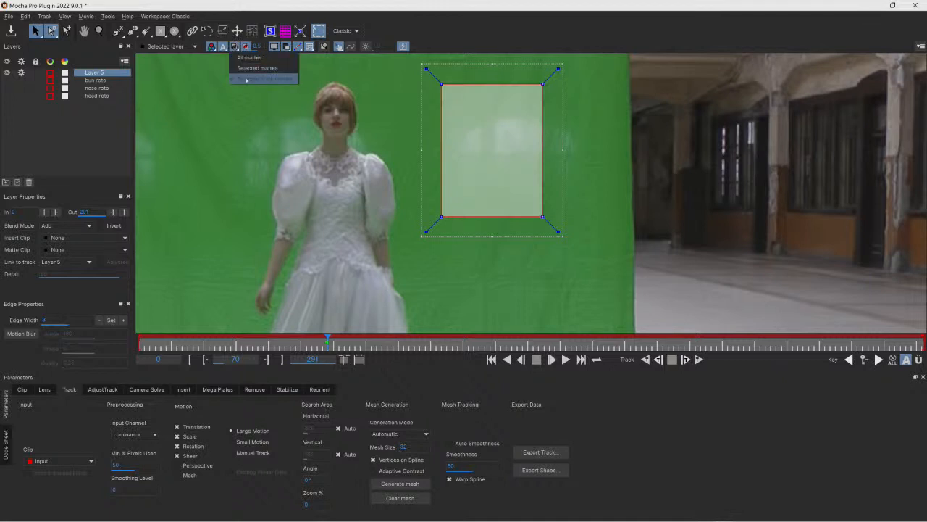
left_click(236, 48)
left_click(236, 47)
left_click(236, 48)
left_click(236, 48)
left_click(236, 48)
left_click(235, 48)
left_click(235, 48)
left_click(236, 48)
left_click(236, 48)
left_click(236, 48)
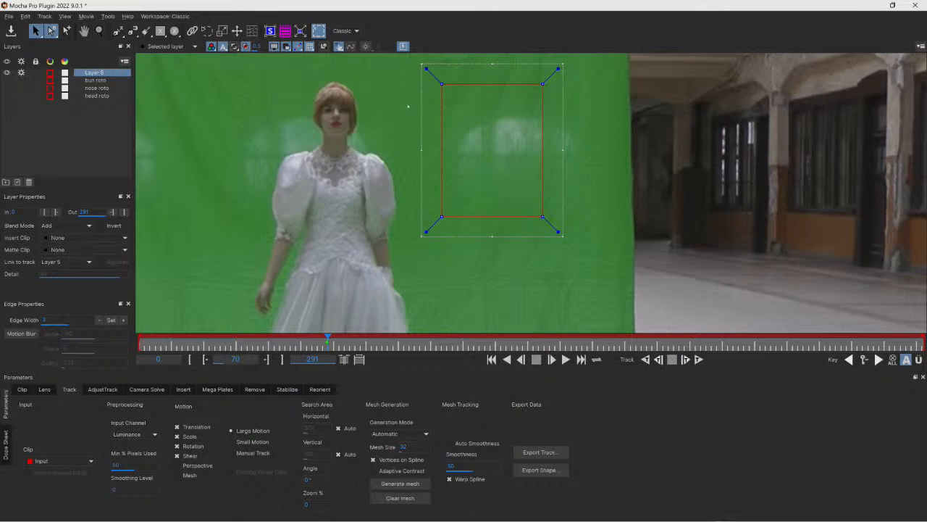
- Rename the rectangle layer to "imported matte"
left_click_drag(372, 63, 605, 331)
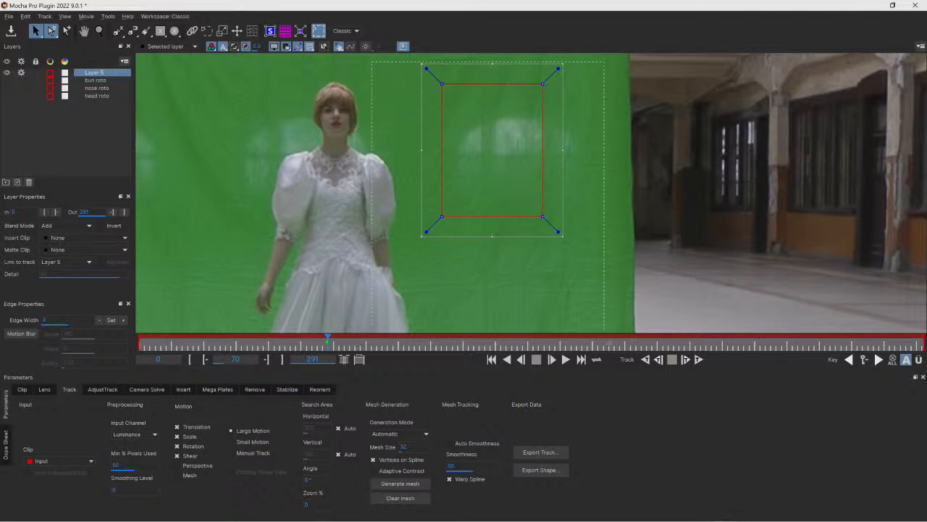
double_click(94, 72)
type("imported matte")
key("Return")
left_click(292, 142)
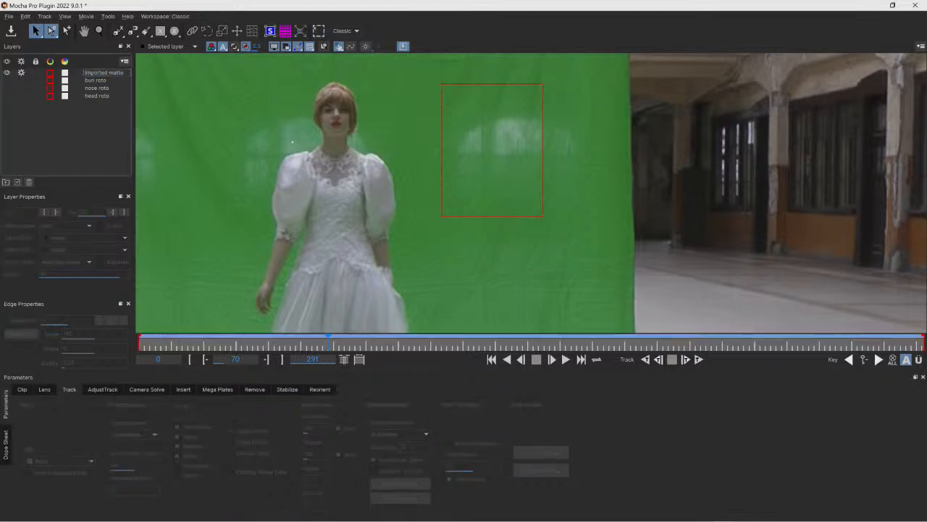
left_click(108, 73)
left_click(45, 249)
left_click(61, 270)
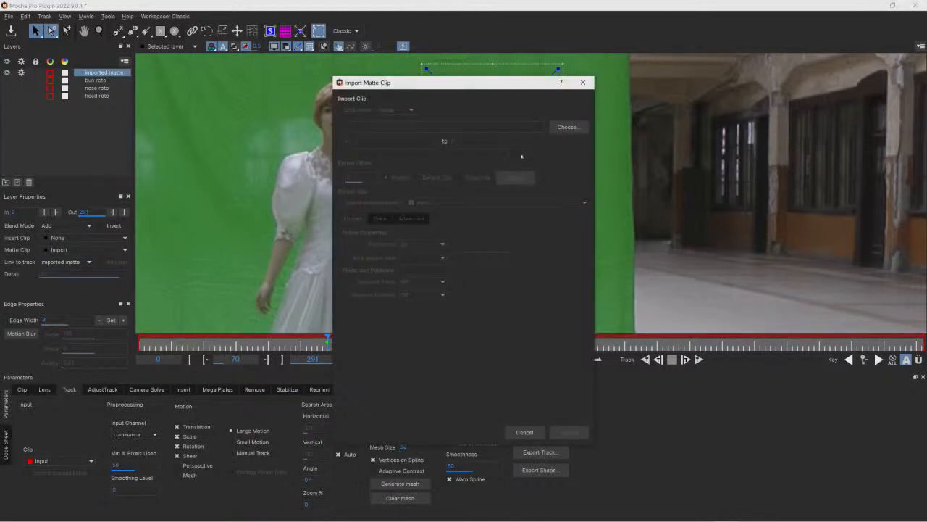
left_click(582, 83)
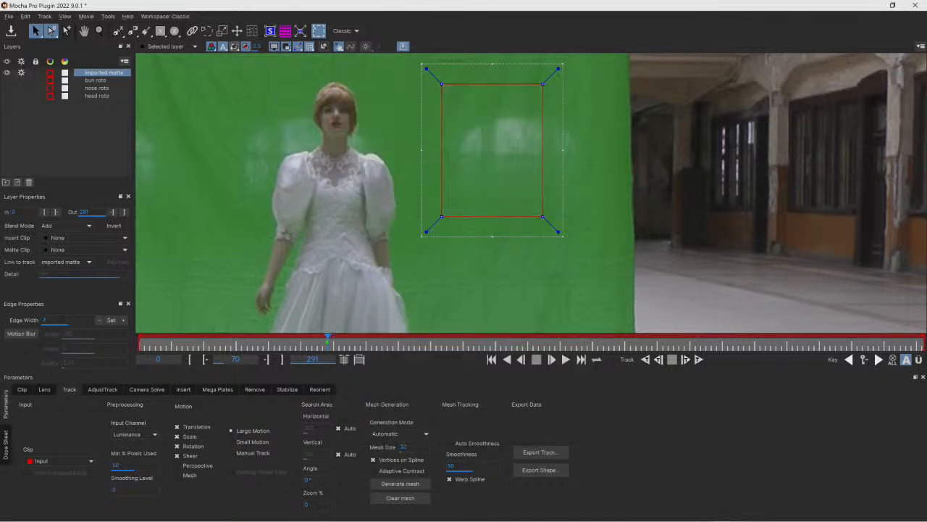
- Delete the imported matte layer and unhide the bun, nose and head roto layers
left_click(29, 182)
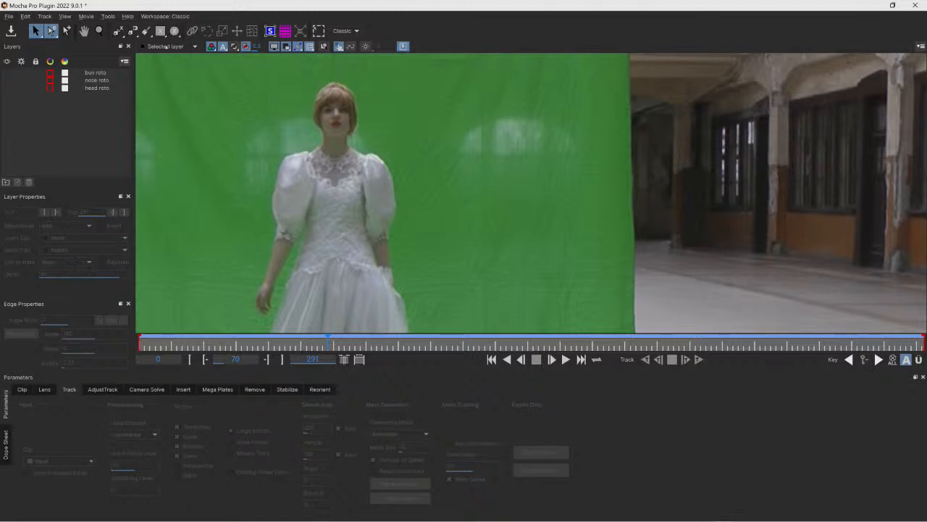
left_click(84, 30)
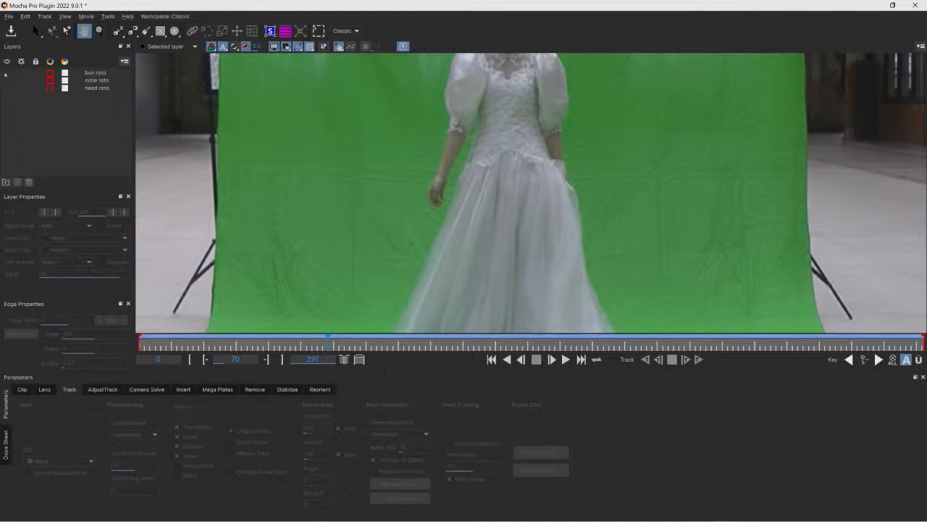
left_click(7, 72)
left_click(6, 81)
left_click(7, 88)
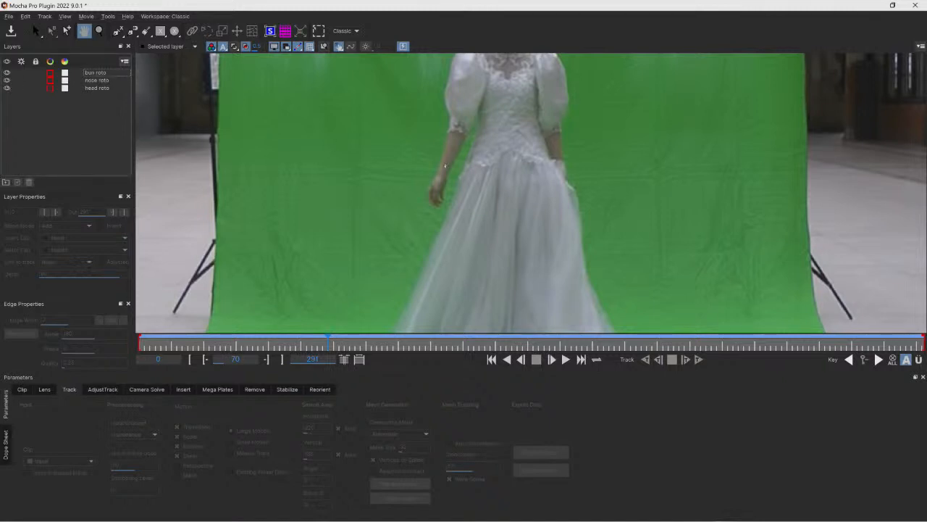
- Zoom out and scrub through the timeline to review Mary's movement around frames 68 to 95
left_click(99, 31)
left_click_drag(488, 109, 463, 141)
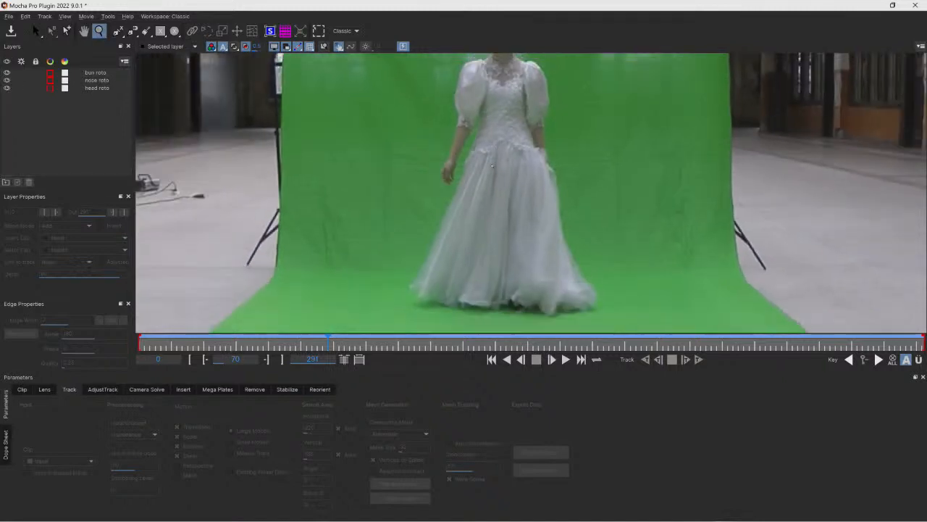
key("x")
left_click_drag(517, 71, 497, 146)
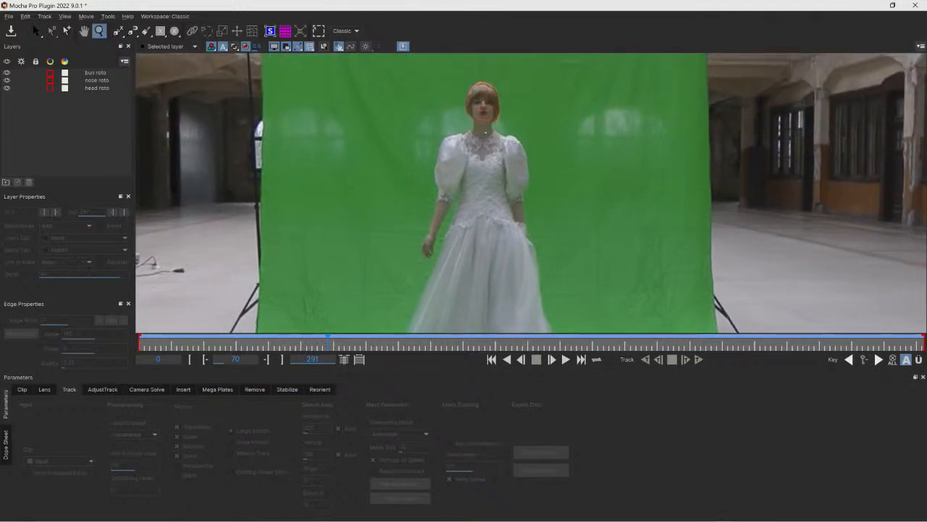
left_click_drag(466, 175, 484, 147)
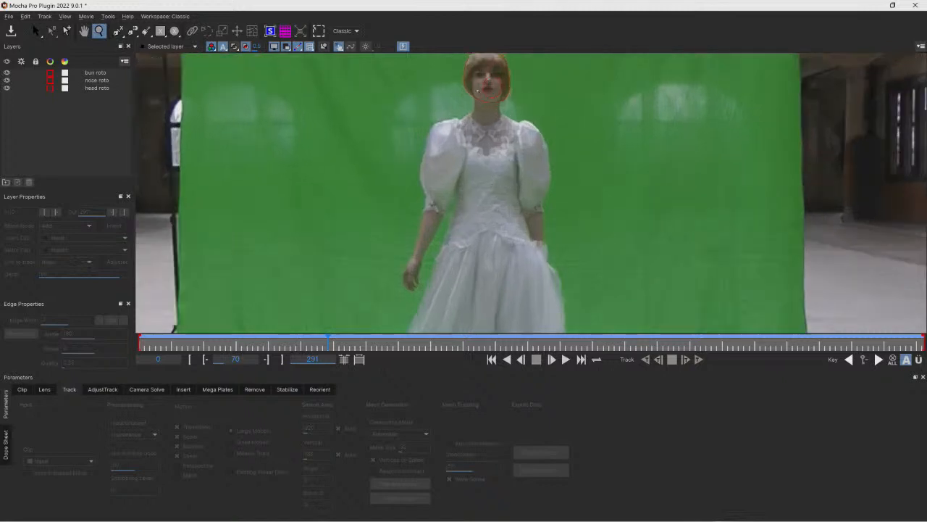
left_click(117, 30)
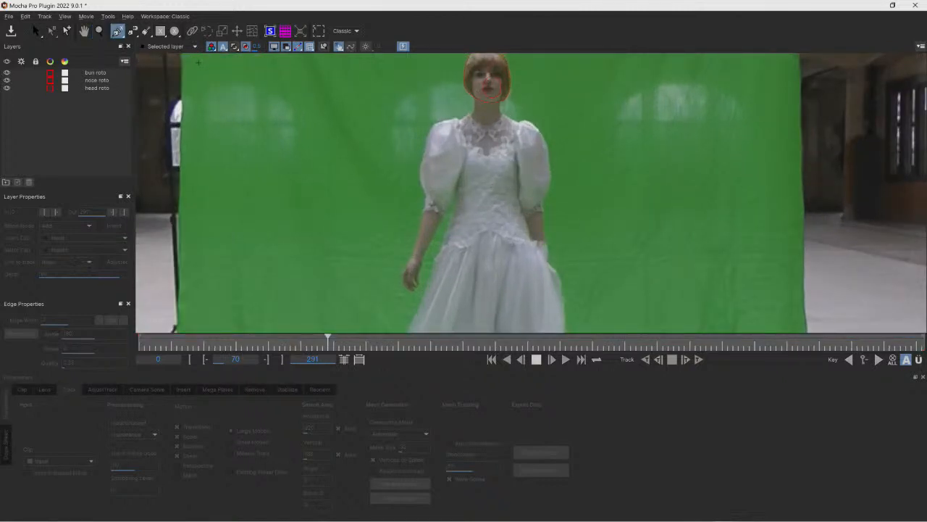
left_click(36, 30)
mouse_move(327, 338)
left_mouse_down()
mouse_move(137, 338)
mouse_move(923, 338)
mouse_move(138, 339)
mouse_move(325, 338)
left_mouse_up()
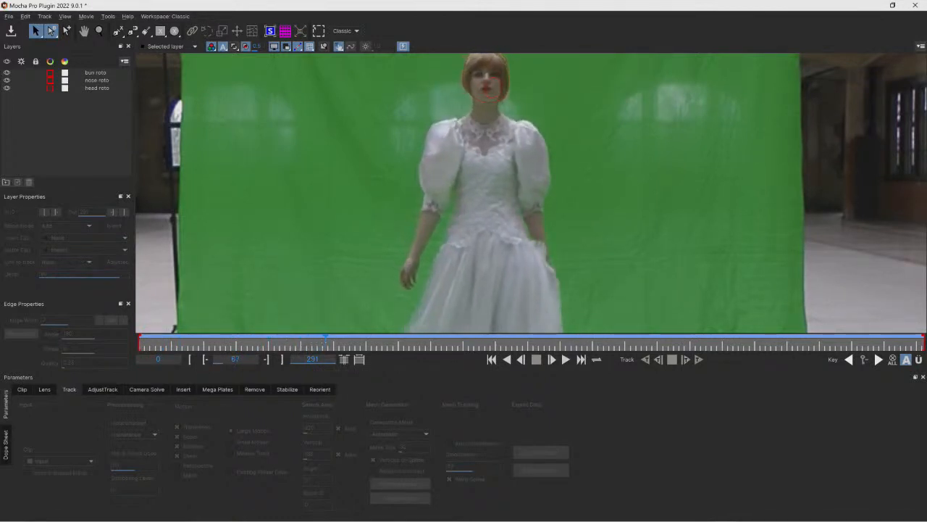
left_click_drag(325, 338, 367, 338)
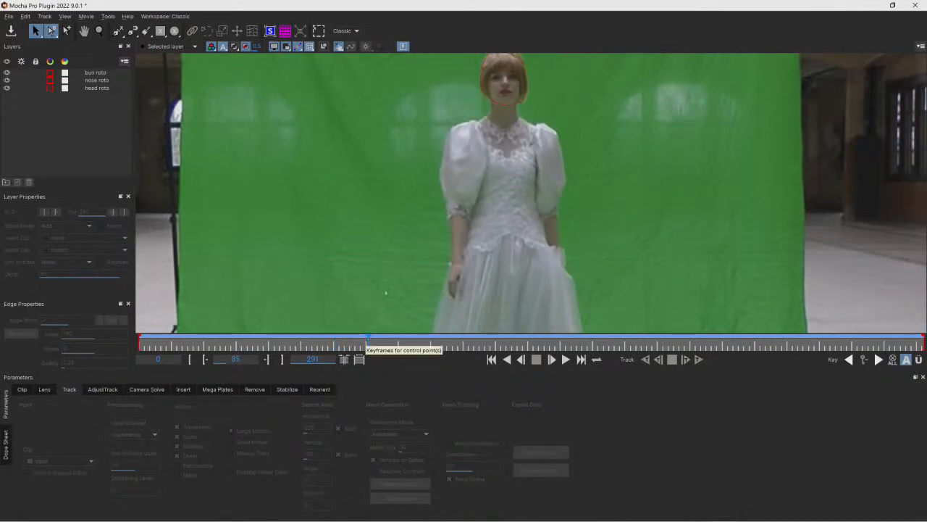
left_click(565, 358)
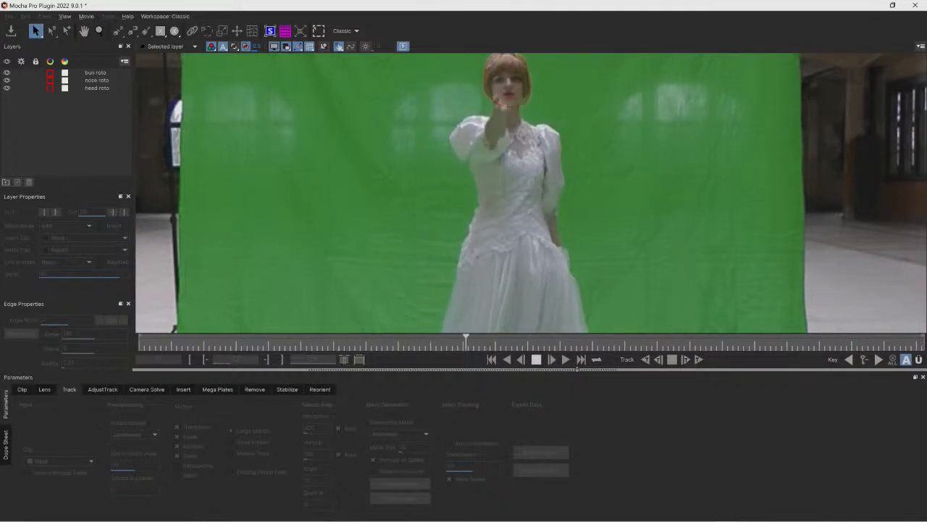
key("space")
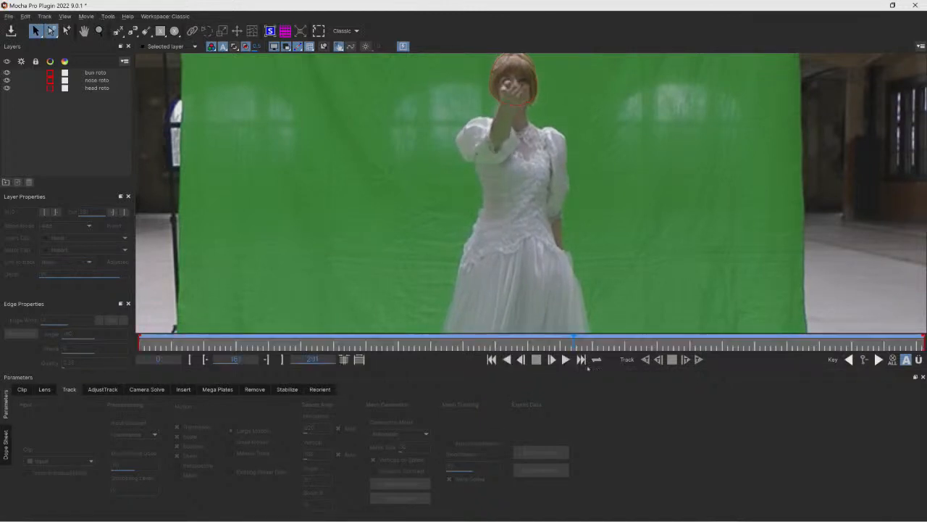
left_click_drag(573, 336, 326, 336)
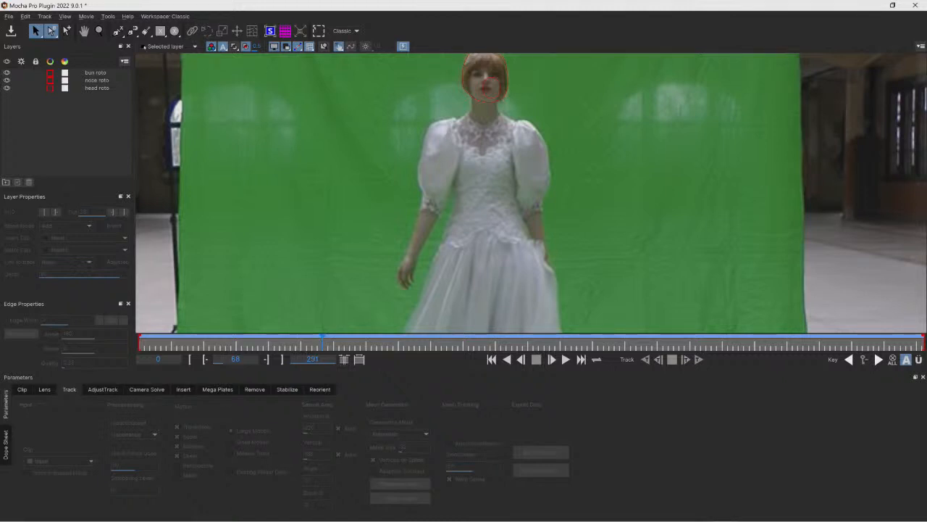
- Draw an X-spline shape around Mary's face and neck at frame 68
left_click(117, 30)
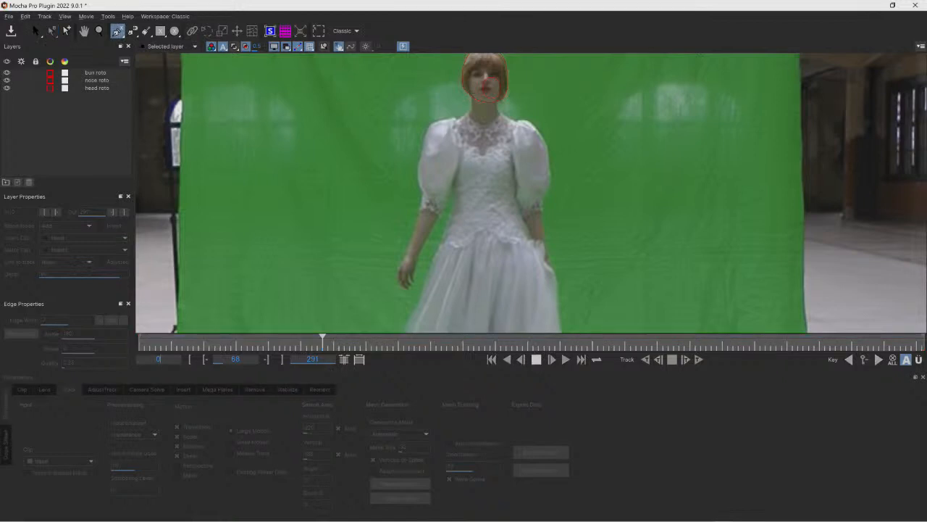
left_click(471, 71)
left_click(472, 105)
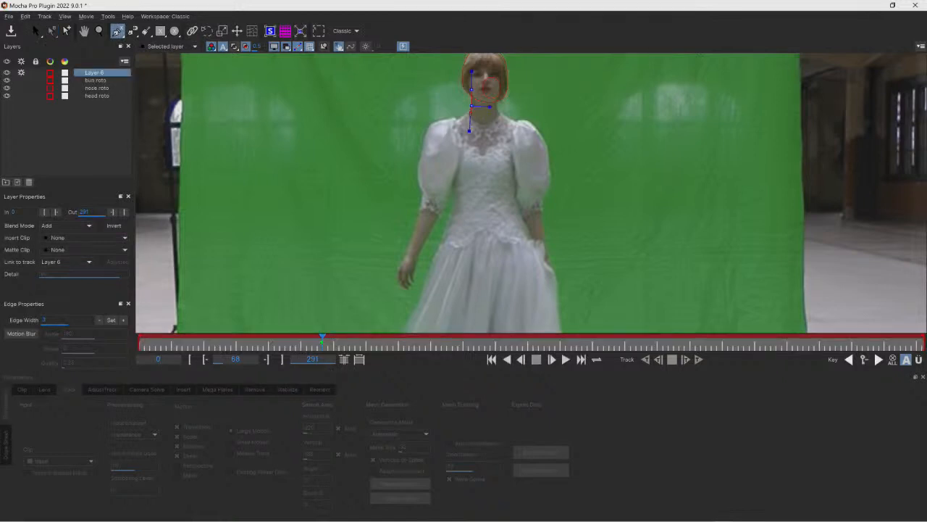
left_click(471, 113)
left_click(469, 132)
left_click(483, 141)
left_click(496, 134)
left_click(497, 113)
left_click(496, 96)
left_click(494, 80)
left_click(483, 78)
right_click(484, 77)
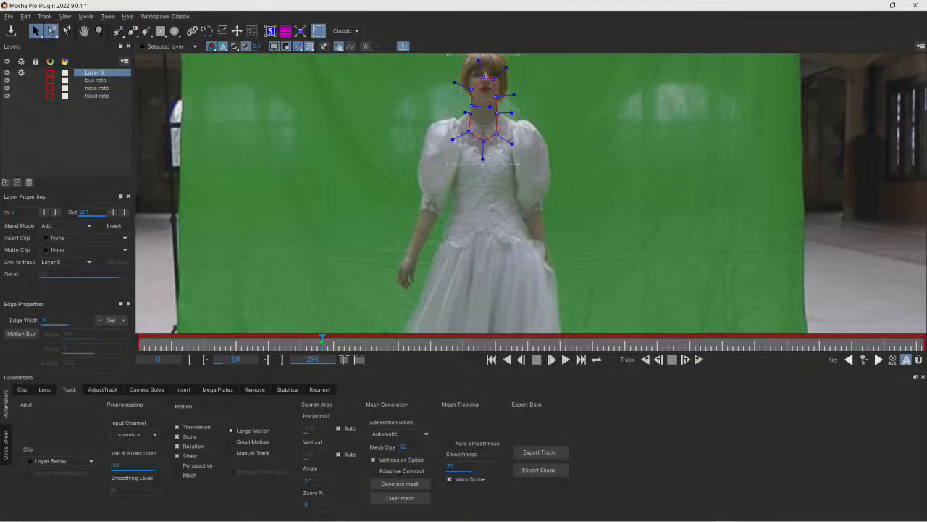
- Draw a second X-spline shape around her upper torso and shoulders
left_click(117, 30)
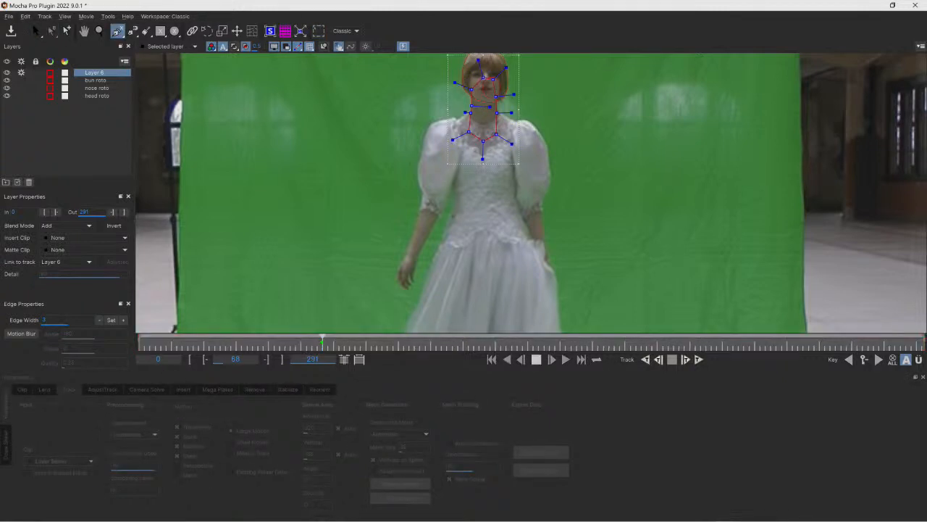
left_click(463, 221)
left_click(454, 189)
left_click(449, 168)
left_click(449, 128)
left_click(472, 110)
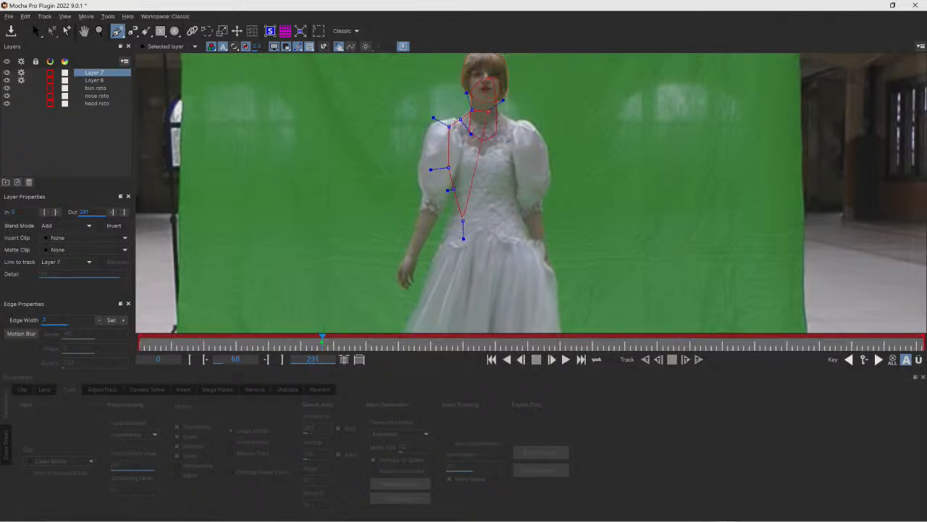
left_click(498, 109)
left_click(518, 124)
left_click(519, 146)
left_click(523, 175)
left_click(514, 198)
left_click(485, 224)
left_click(463, 221)
left_click(34, 30)
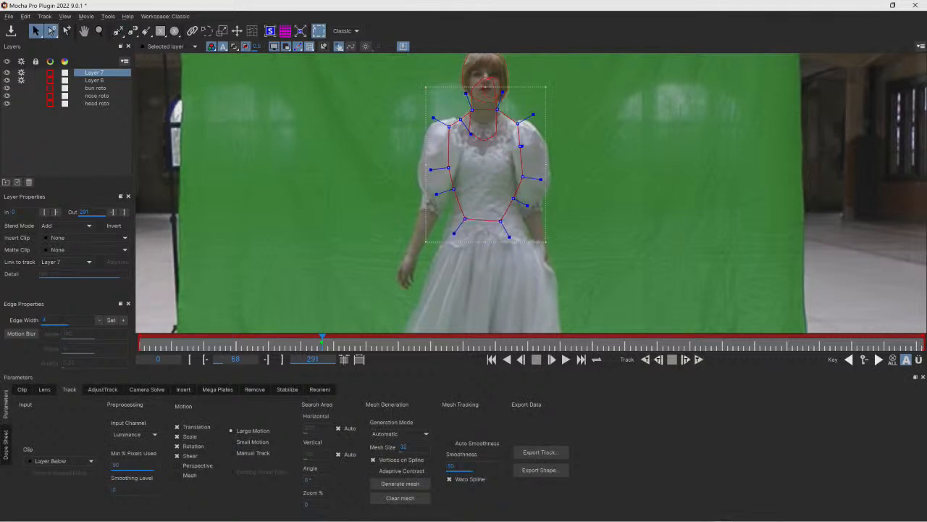
- Adjust the torso and neck shapes' control points to follow her outline
left_click_drag(533, 115, 524, 120)
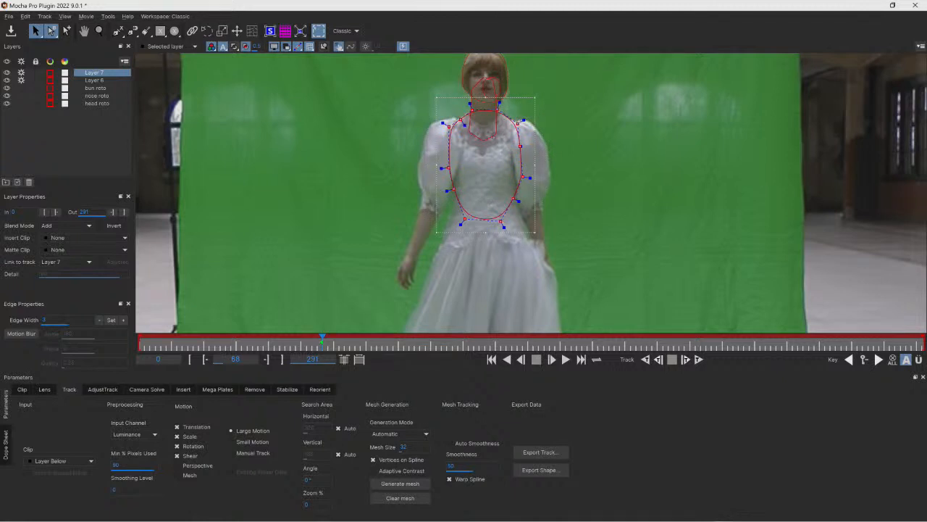
left_click(495, 137)
left_click_drag(668, 246, 413, 72)
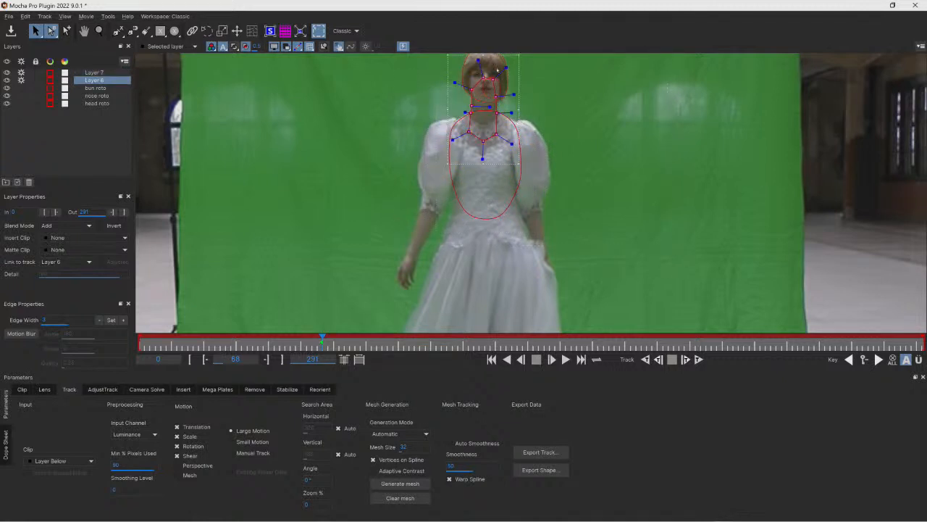
left_click_drag(506, 68, 501, 72)
left_click(450, 133)
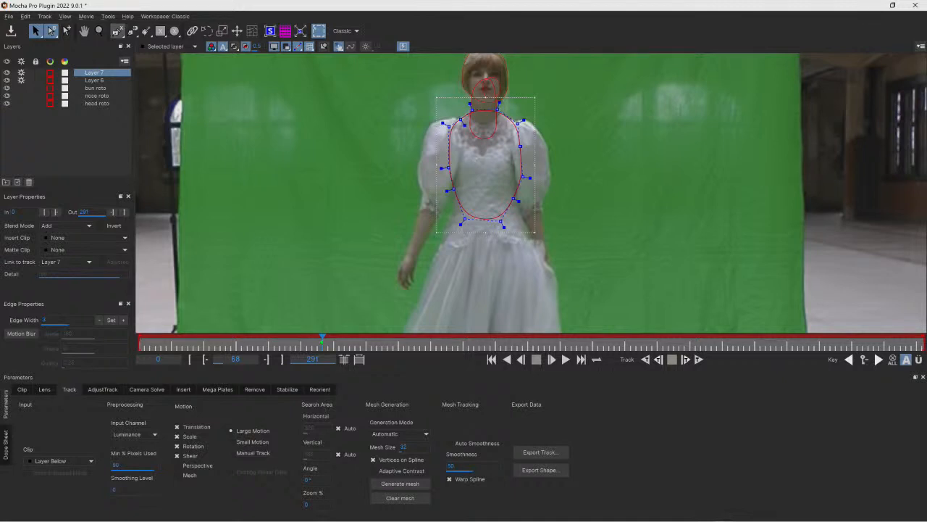
- Draw a third X-spline shape around her waist and upper skirt and adjust its points
left_click(117, 31)
left_click(459, 188)
left_click(448, 220)
left_click(440, 249)
left_click(438, 273)
left_click(468, 296)
left_click(512, 300)
left_click(533, 275)
left_click(529, 242)
left_click(527, 228)
left_click(518, 207)
left_click(507, 184)
left_click(500, 184)
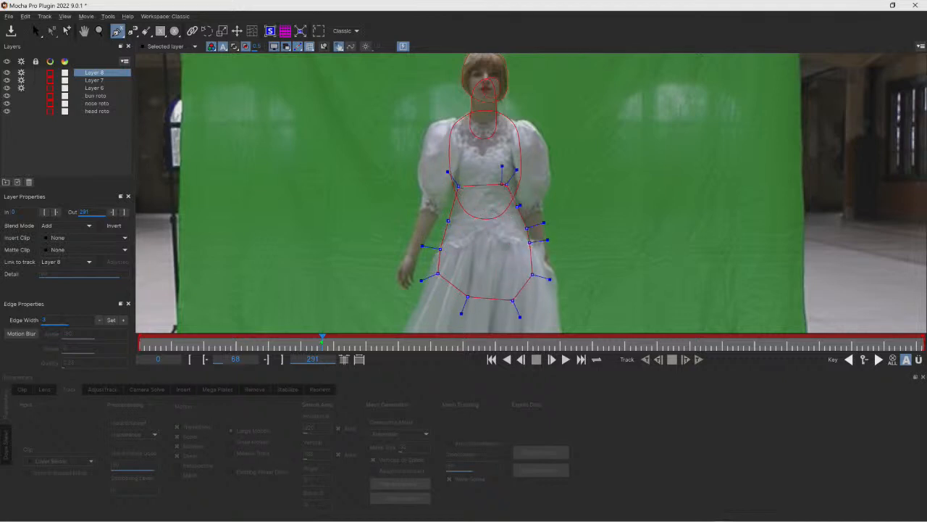
right_click(501, 184)
left_click_drag(548, 240, 537, 241)
left_click_drag(501, 182, 481, 176)
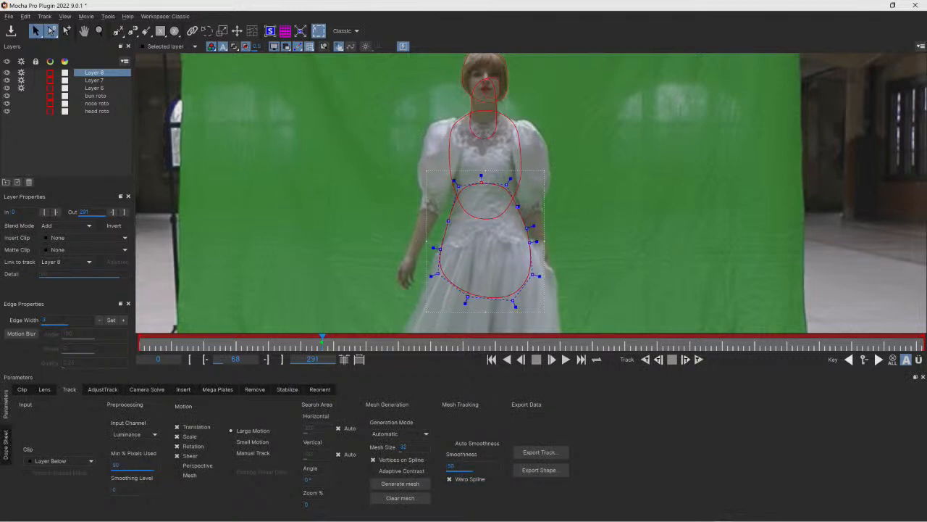
- Zoom in on the waist shape to inspect its fit
left_click(99, 31)
left_click_drag(442, 112, 440, 206)
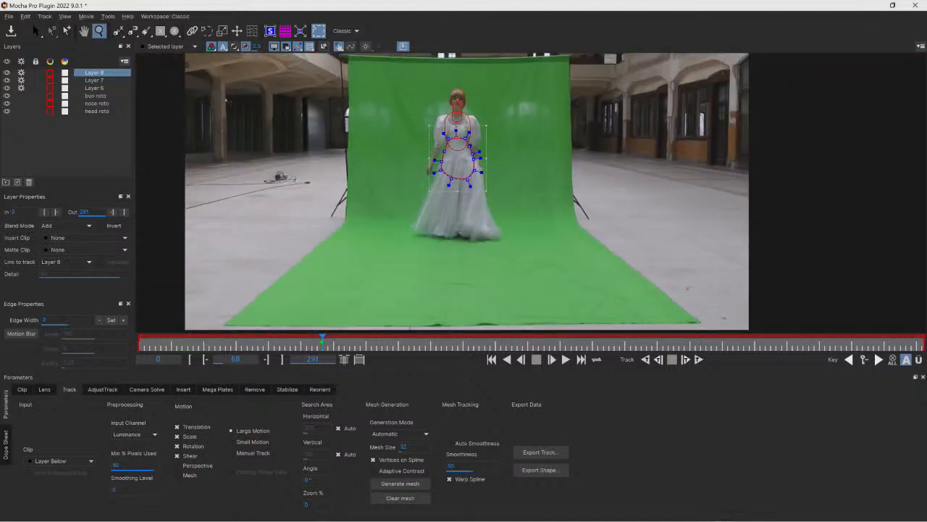
left_click_drag(464, 148, 439, 104)
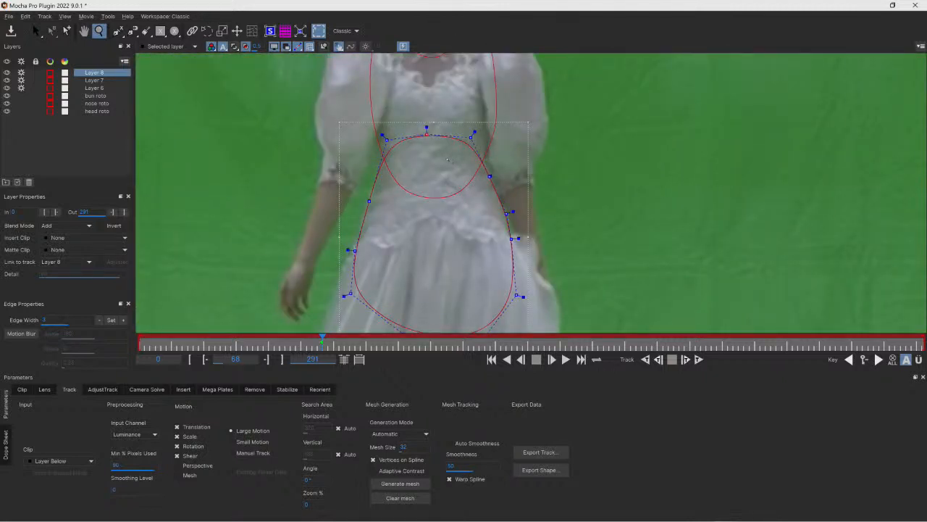
- Pan across the torso and waist shapes to inspect how closely they follow her outline
left_click(84, 30)
left_click_drag(438, 87, 467, 206)
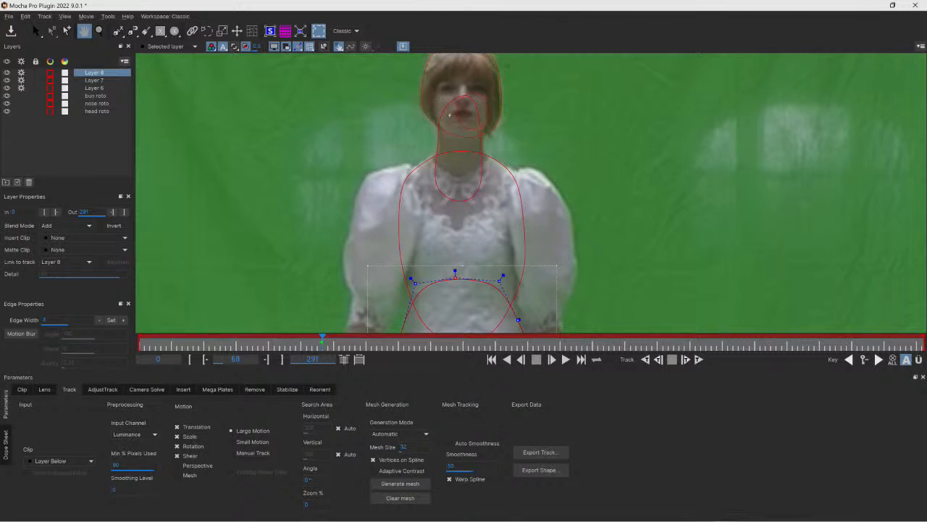
left_click_drag(467, 199, 449, 114)
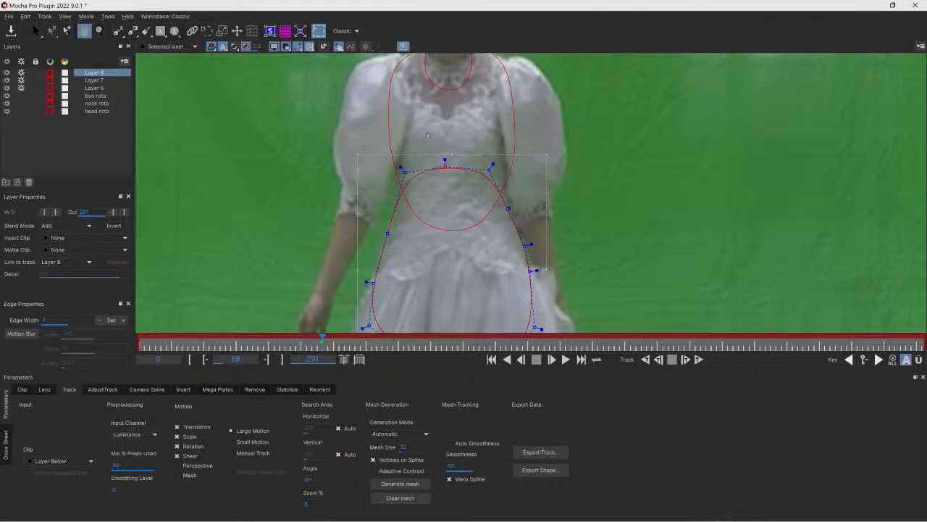
left_click_drag(394, 233, 427, 96)
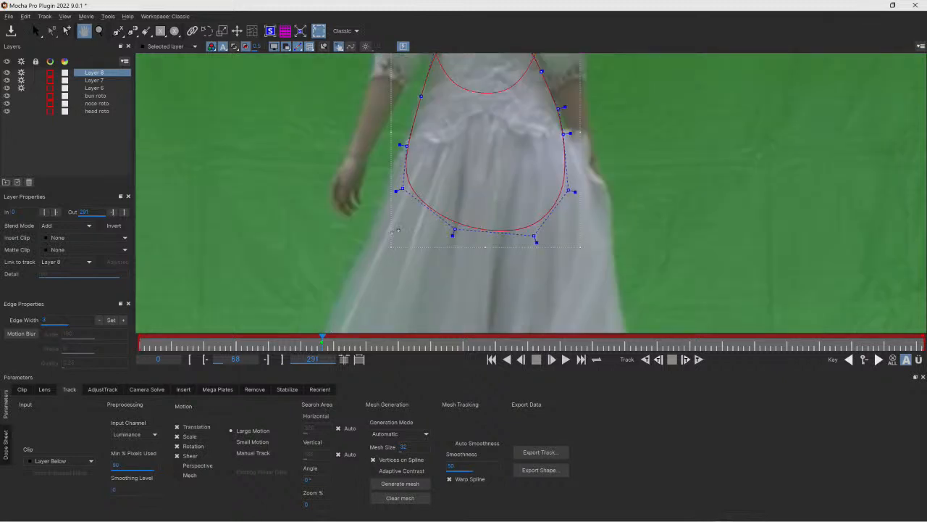
left_click_drag(477, 137, 480, 197)
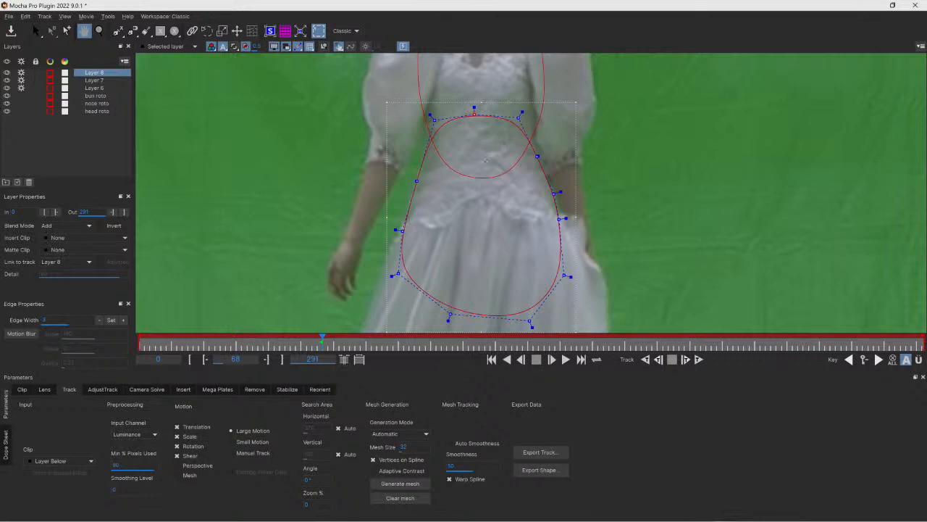
left_click_drag(440, 274, 444, 189)
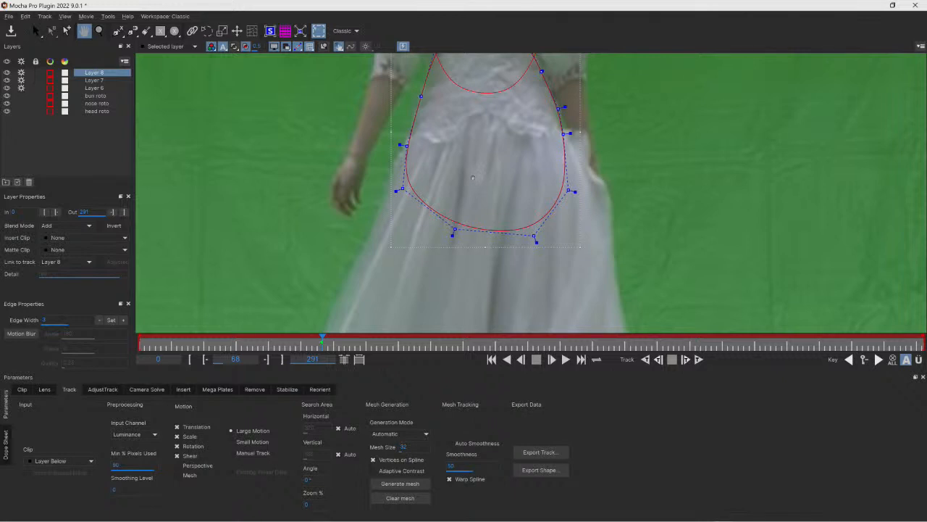
left_click_drag(466, 154, 465, 226)
left_click_drag(469, 93, 466, 173)
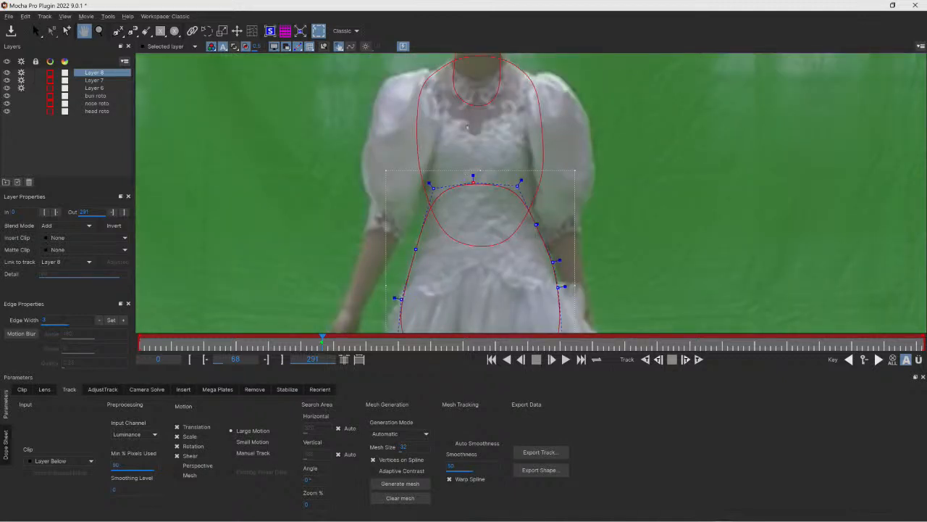
left_click_drag(467, 127, 454, 167)
left_click(36, 32)
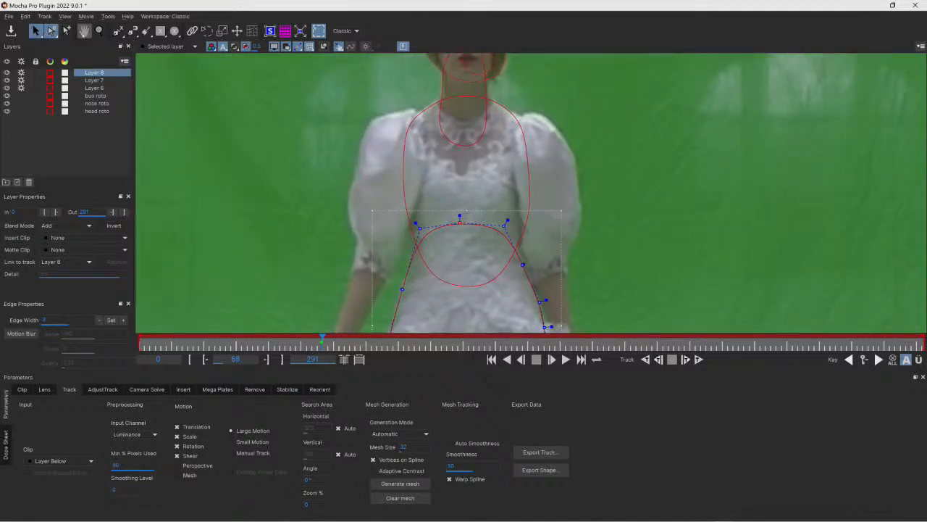
- Turn off Shear in the waist layer's motion settings and track the waist shape backwards
left_click(99, 31)
left_click_drag(380, 171, 418, 92)
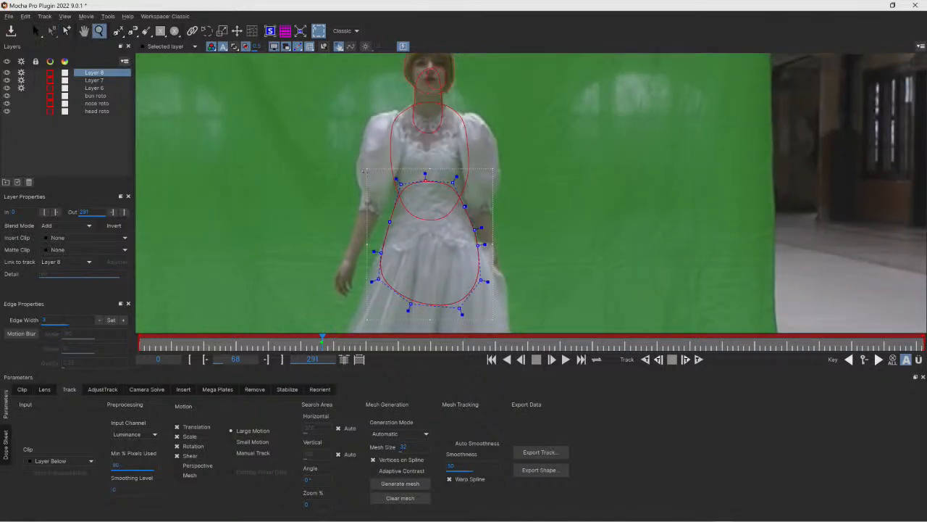
left_click(176, 456)
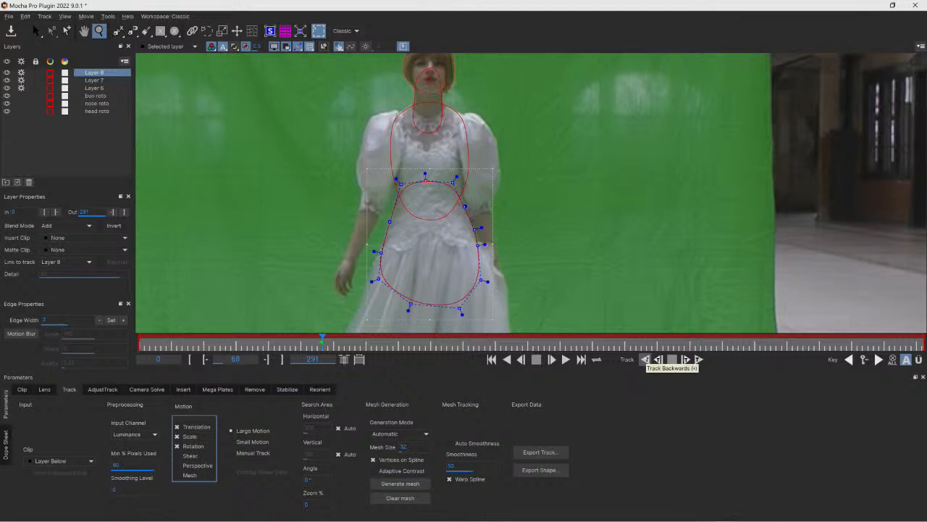
left_click(645, 359)
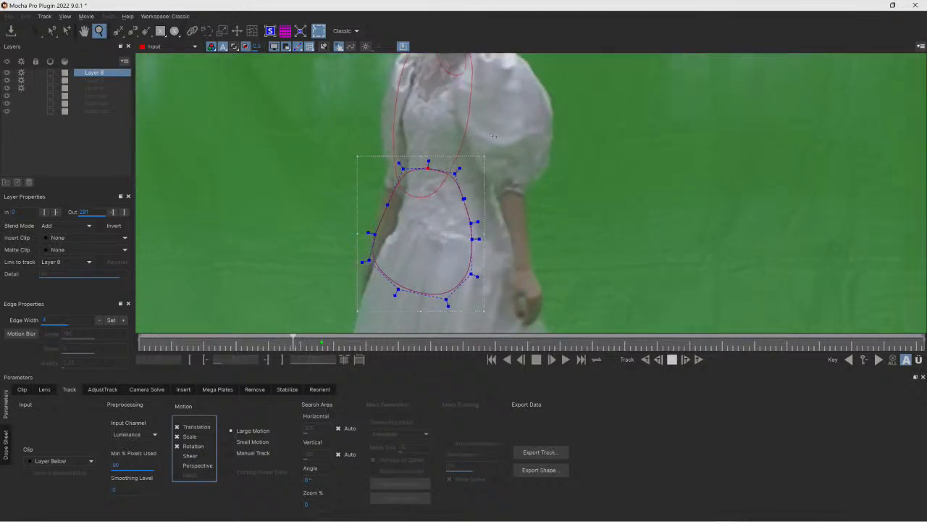
- Shift the waist shape sideways to realign it with her waist at the current frame
scroll(322, 103, "down", 4)
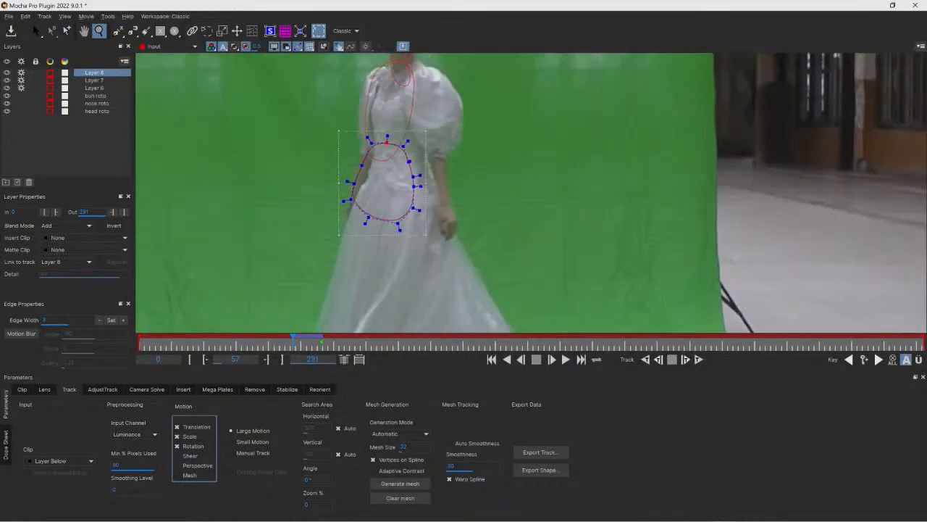
scroll(306, 78, "down", 2)
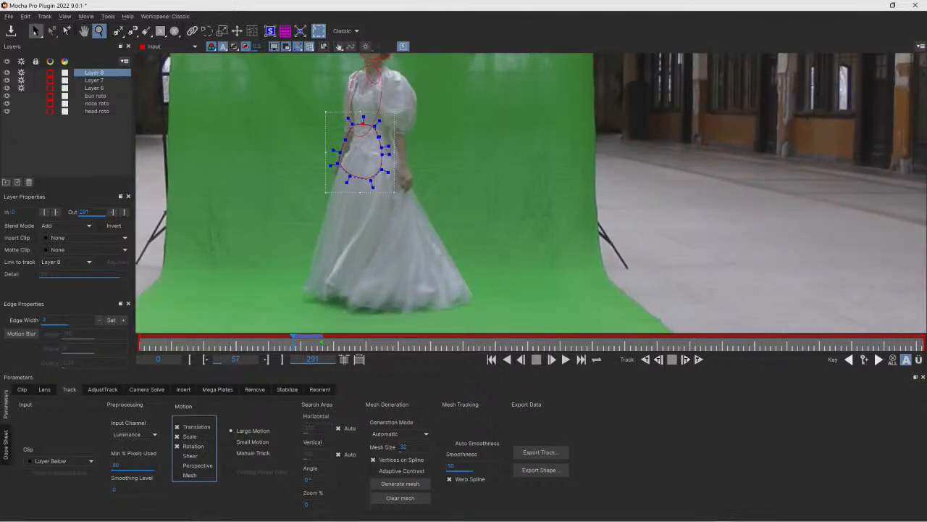
left_click(36, 31)
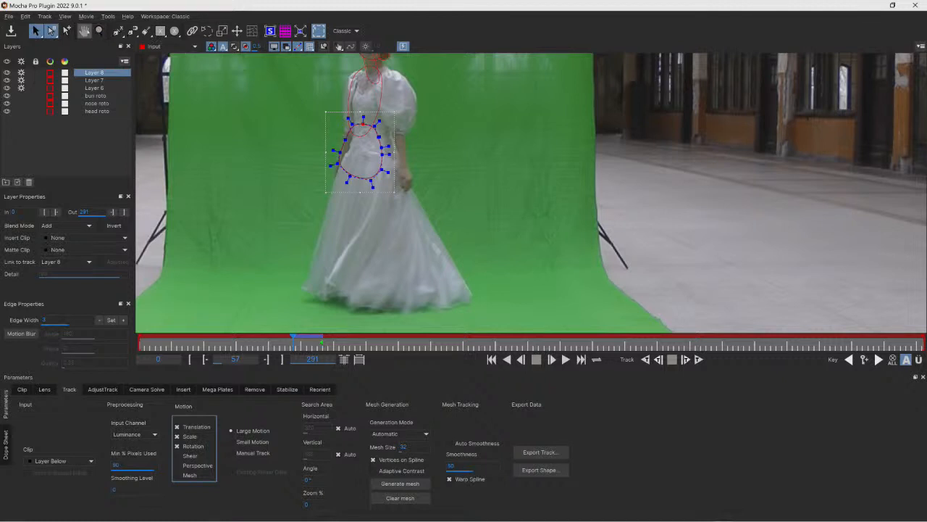
left_click(84, 30)
left_click_drag(245, 97, 324, 153)
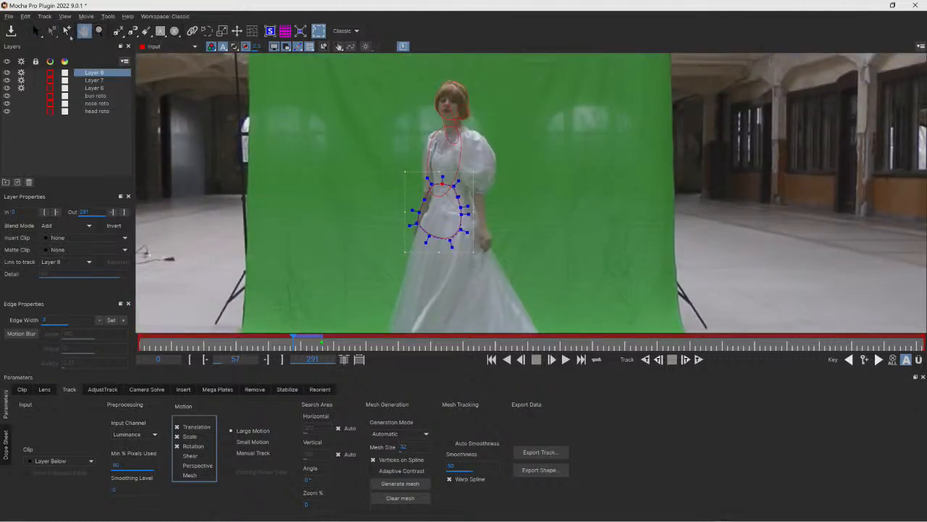
left_click(36, 31)
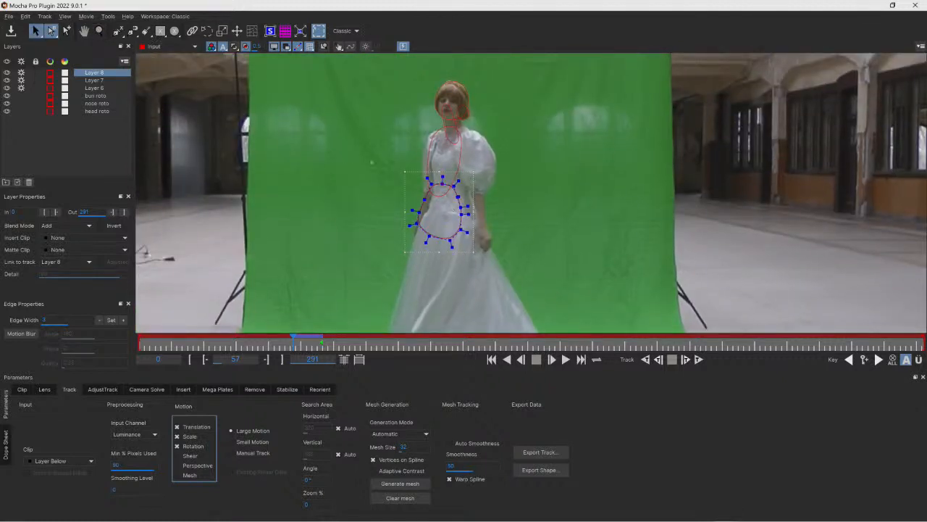
left_click_drag(474, 212, 493, 212)
- Shift the torso shape to realign it with her upper body and turn off its Shear tracking
left_click(461, 158)
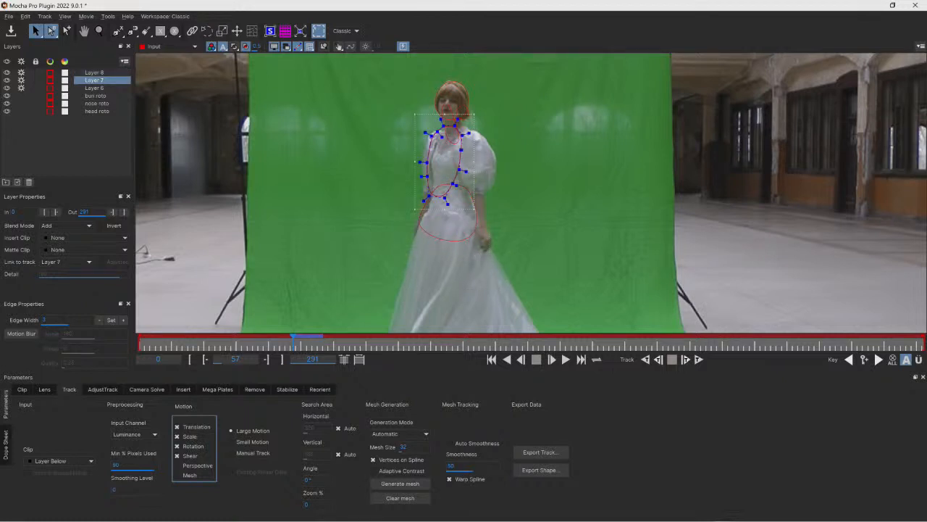
left_click_drag(475, 210, 495, 215)
left_click(480, 189)
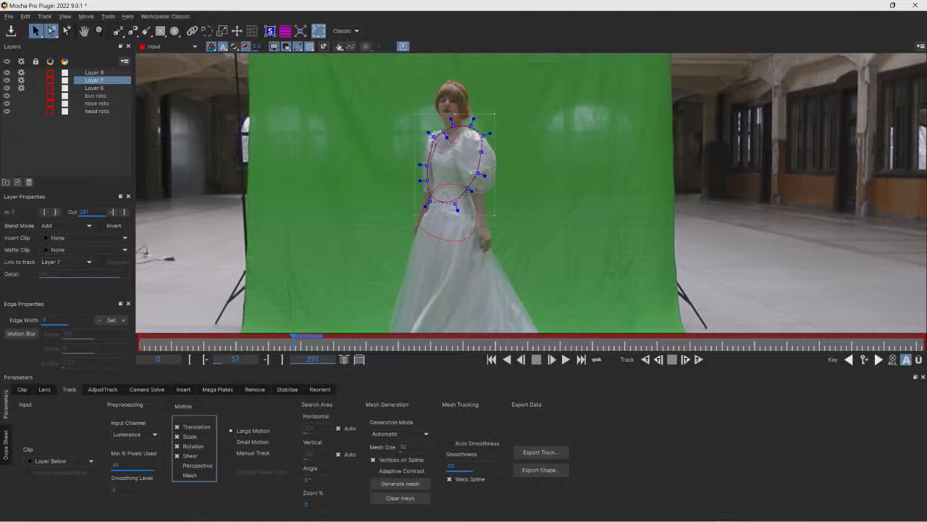
left_click(181, 455)
- Turn off Shear for the neck layer, nudge its shape into place, and track it backwards until stopped
left_click(454, 138)
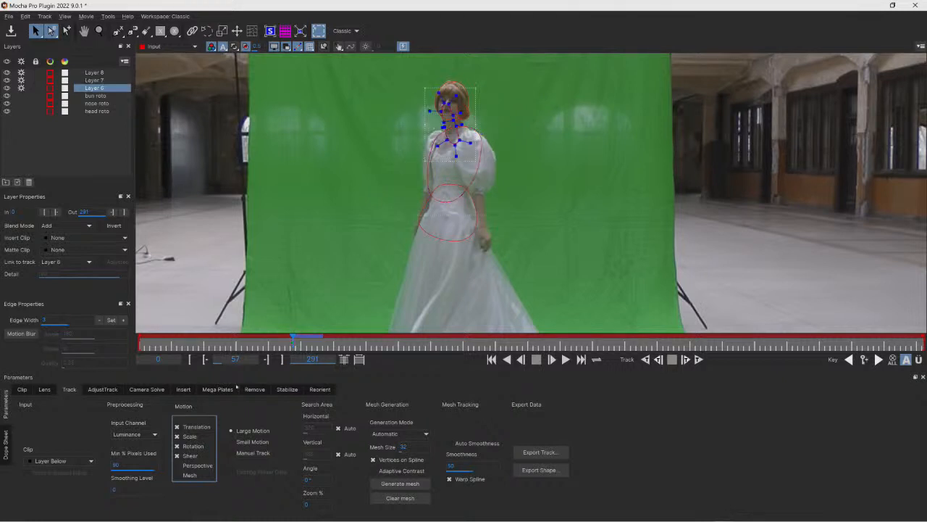
left_click(179, 456)
left_click_drag(477, 124, 484, 124)
left_click(645, 359)
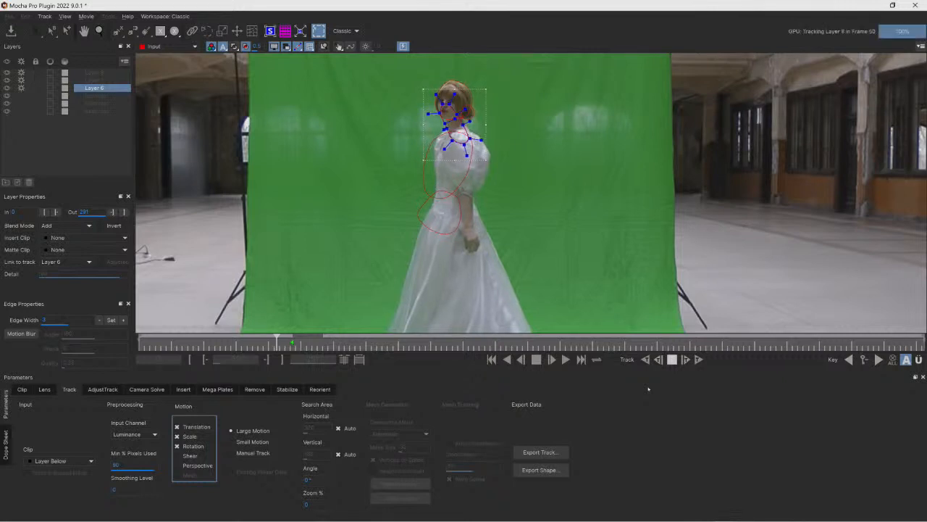
key("space")
- Limit the body layers' tracking motion to Translation only by turning off Scale and Rotation
left_click(438, 234)
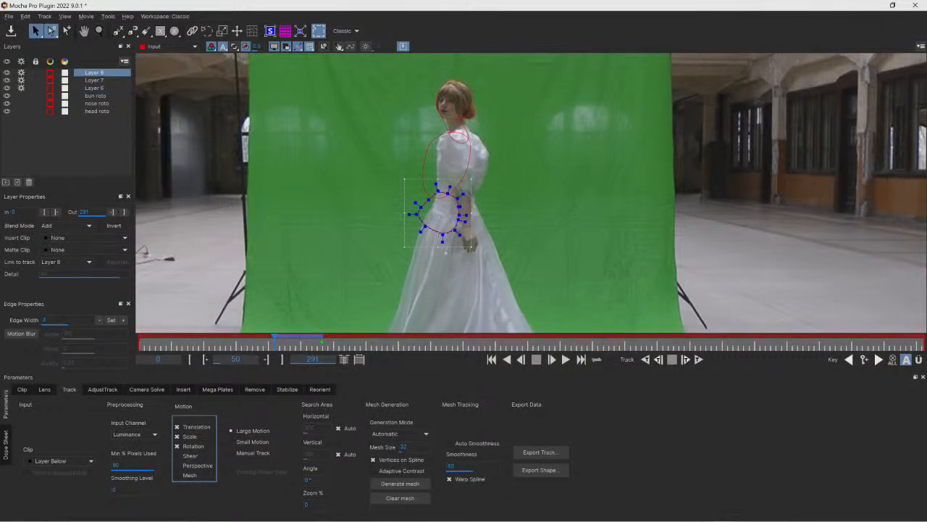
left_click_drag(273, 337, 295, 338)
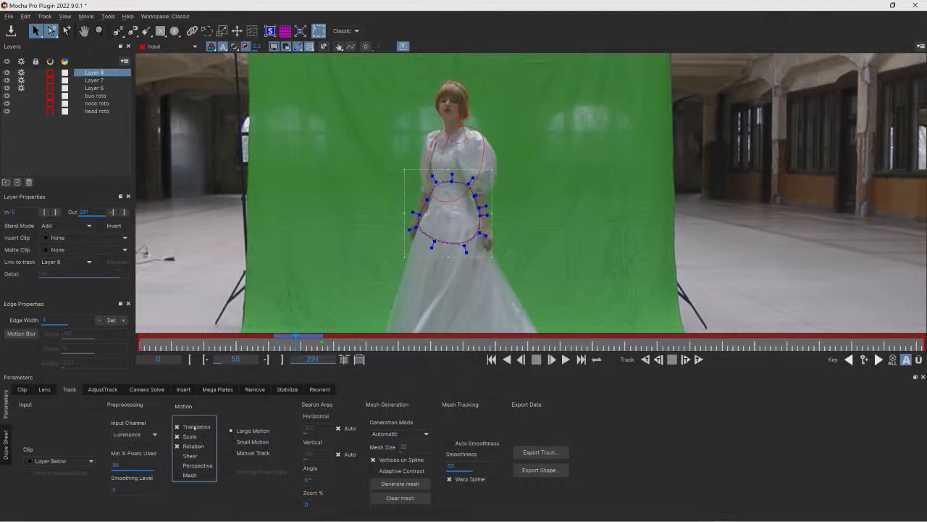
left_click(177, 437)
left_click(177, 446)
left_click(94, 79)
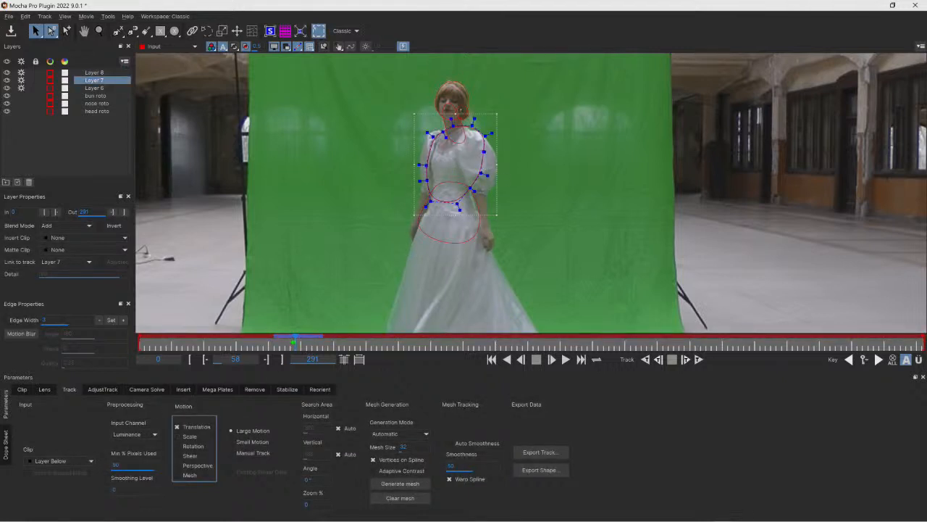
left_click(95, 88)
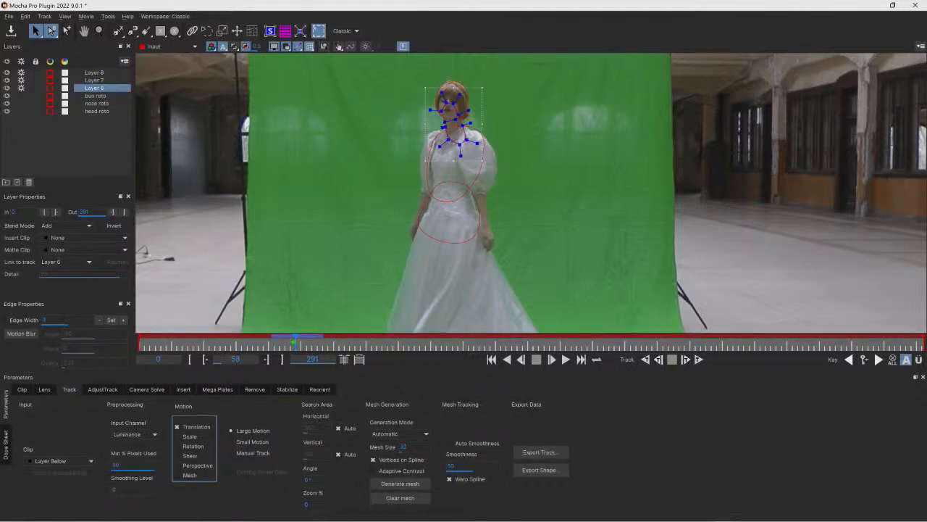
- Step through the waist, torso and neck layers' keyframes and resume tracking them backwards
left_click(849, 359)
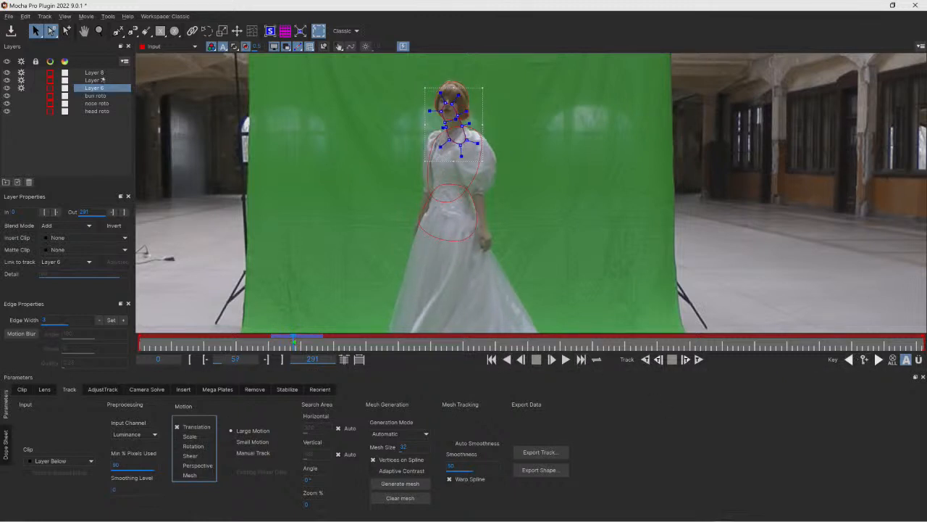
left_click(103, 80)
left_click(865, 360)
left_click(98, 72)
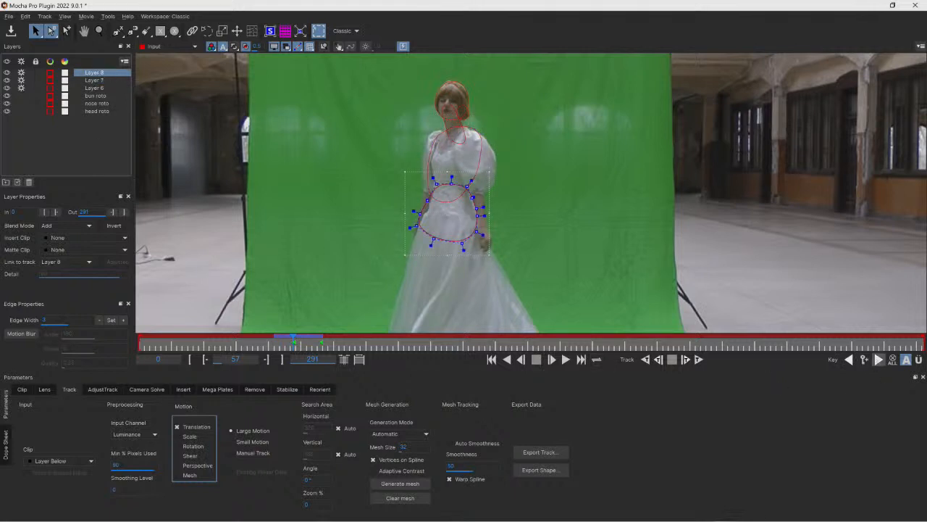
left_click(878, 361)
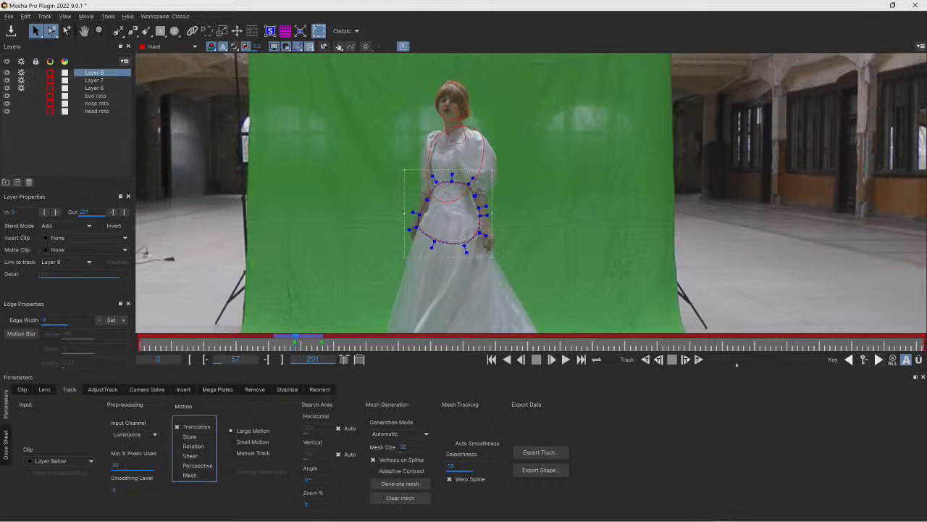
left_click(645, 359)
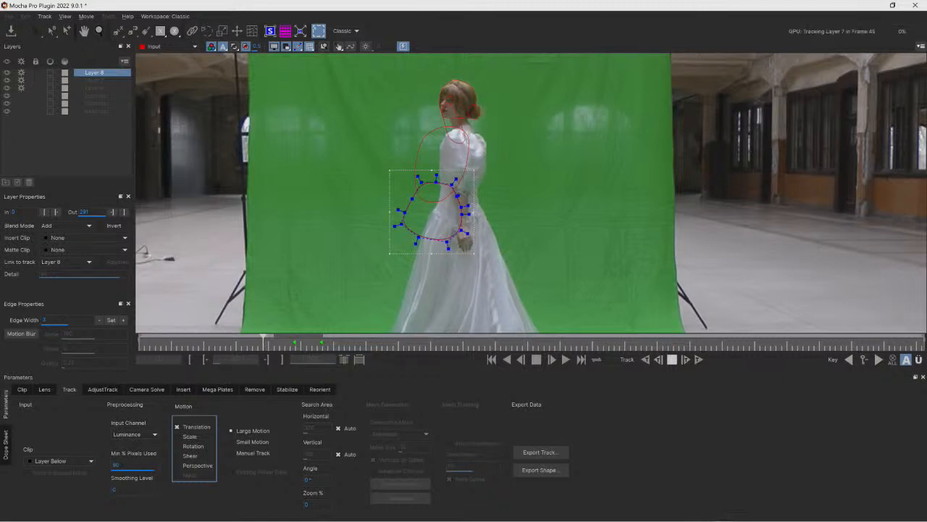
- Realign the waist, torso and neck shapes with her body at frame 46 and track backwards again
left_click_drag(457, 213, 483, 217)
left_click(470, 158)
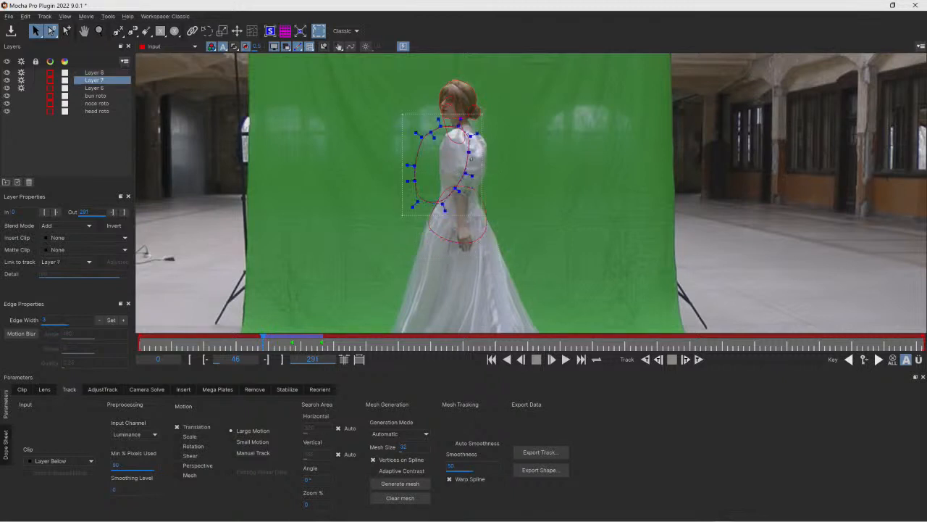
left_click_drag(469, 154, 488, 158)
left_click(447, 131)
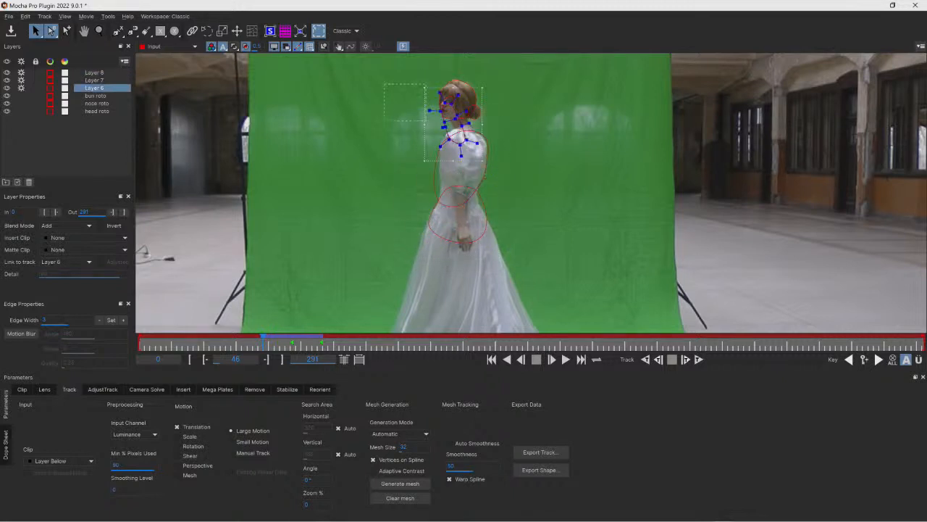
left_click_drag(459, 134, 469, 137)
left_click(645, 359)
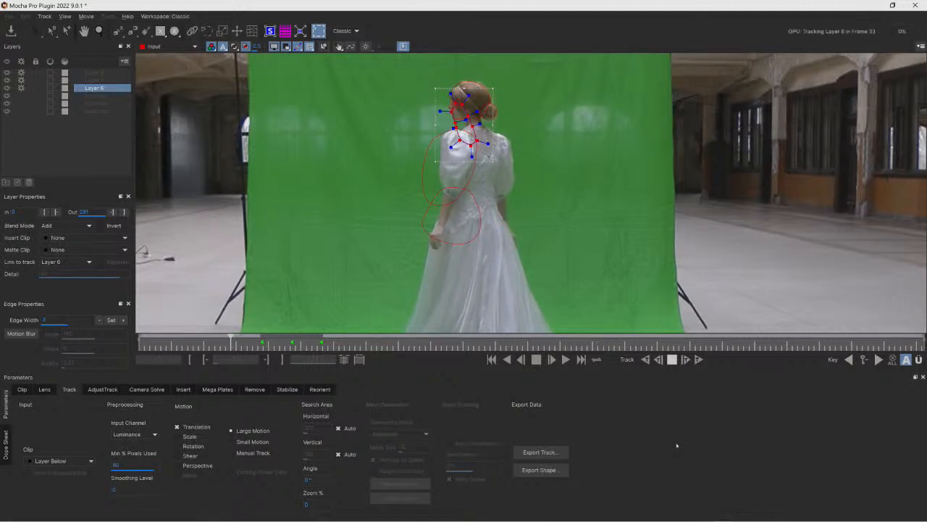
- At frame 34, select all points of the waist, torso and neck shapes and shift them to follow her body
left_click(461, 211)
left_click_drag(357, 154, 509, 266)
left_click_drag(481, 234, 501, 235)
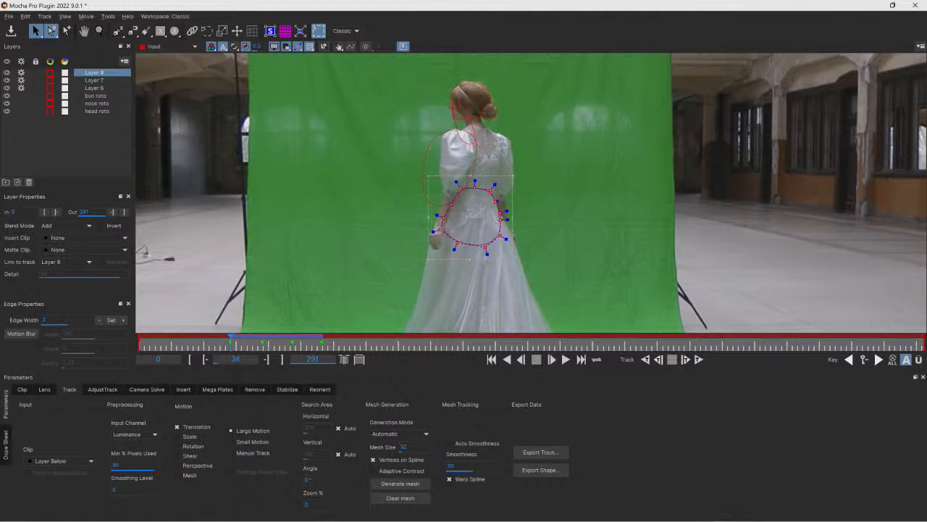
left_click(436, 132)
left_click(436, 135)
left_click_drag(358, 103, 524, 244)
left_click_drag(474, 177, 499, 176)
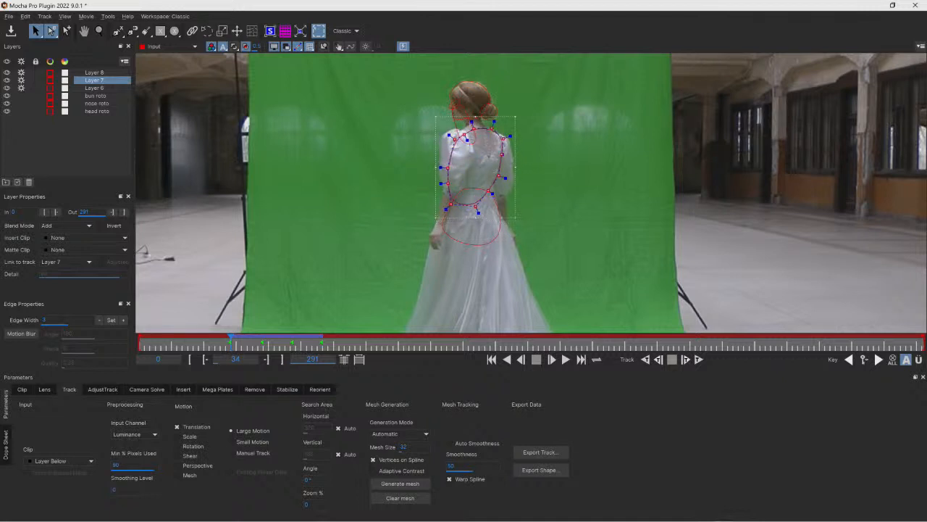
left_click(452, 110)
left_click_drag(419, 79, 466, 124)
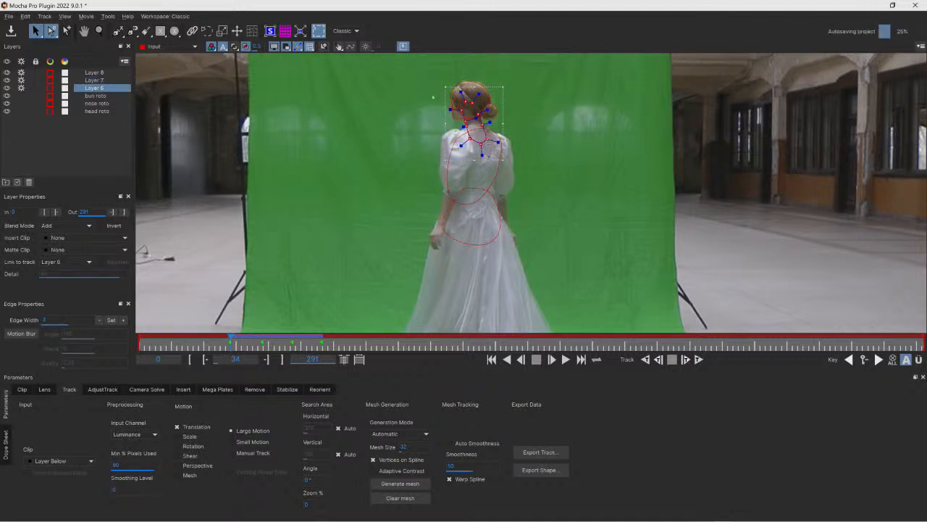
- Show the planar surface, select the torso layer and track it backwards
left_click(271, 32)
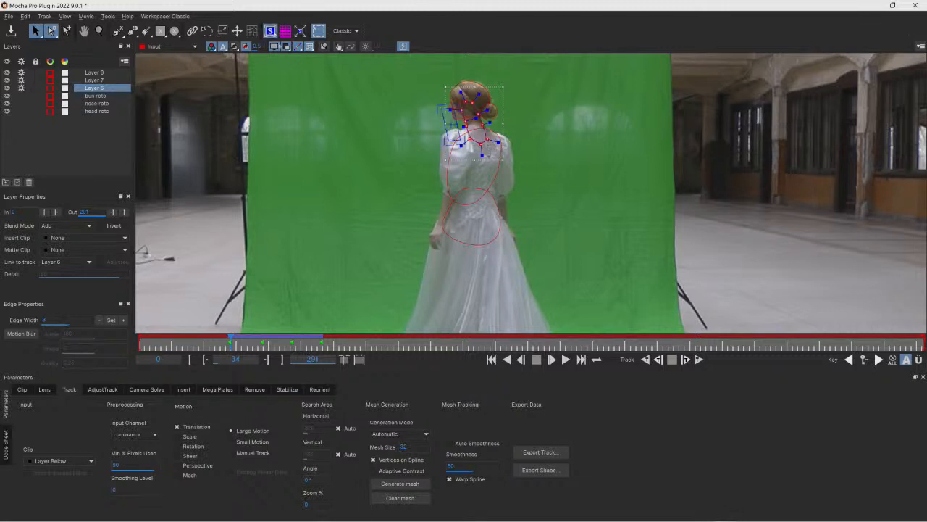
left_click(440, 201)
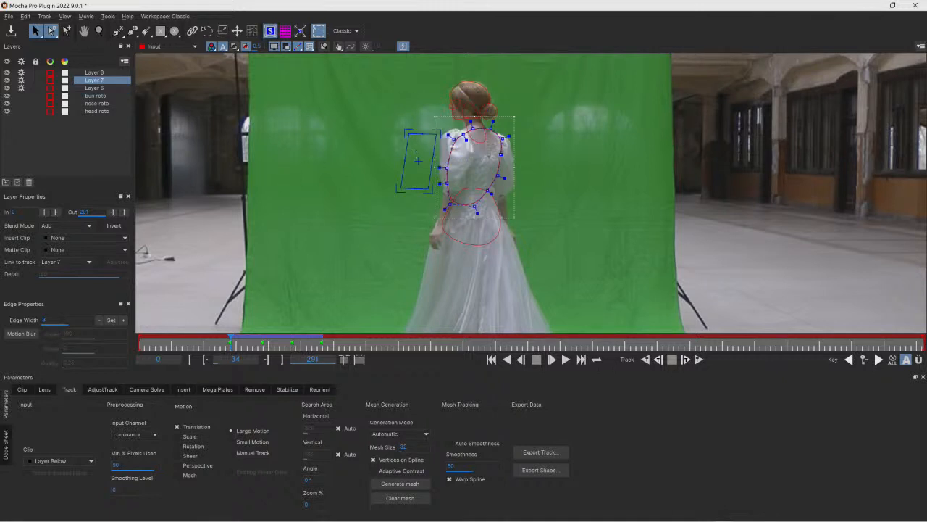
mouse_move(235, 341)
left_mouse_down()
mouse_move(310, 341)
mouse_move(236, 341)
left_mouse_up()
left_click(646, 359)
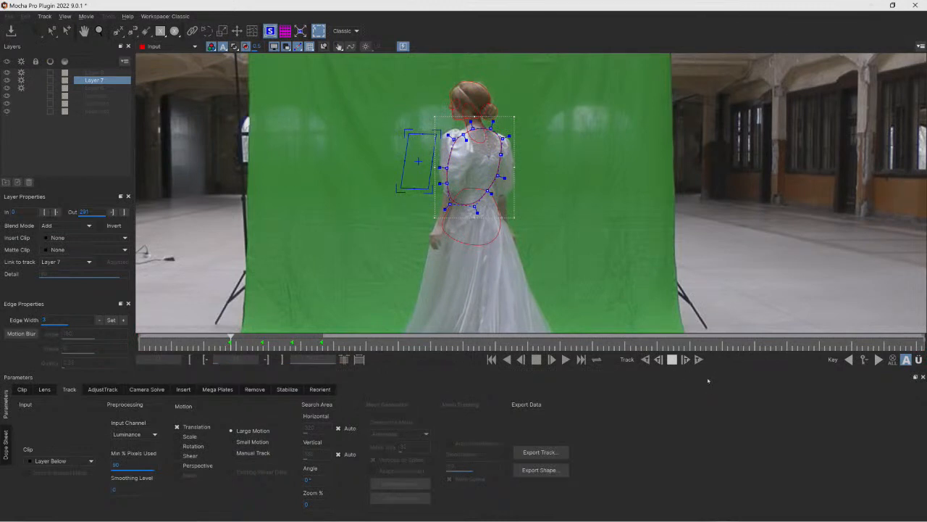
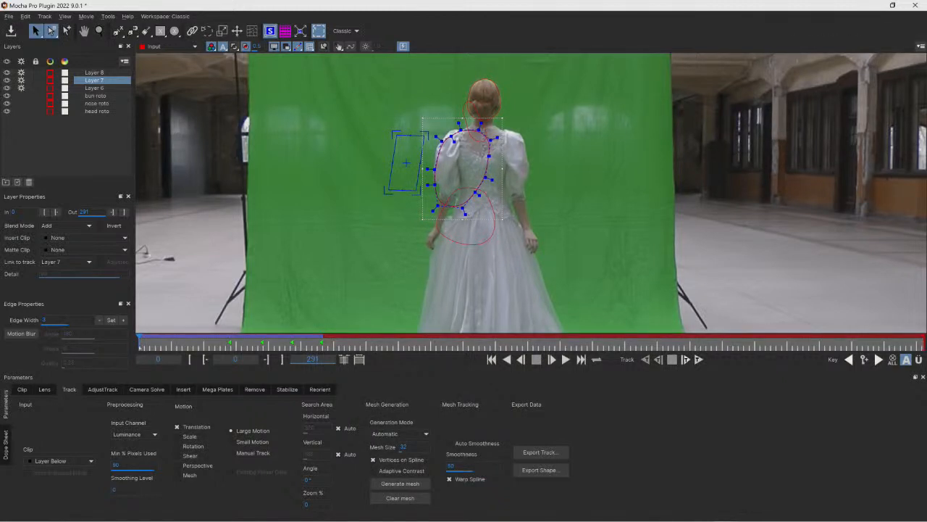
- Move to frame 67 and track the torso layer forward a few frames
left_click_drag(140, 339, 322, 339)
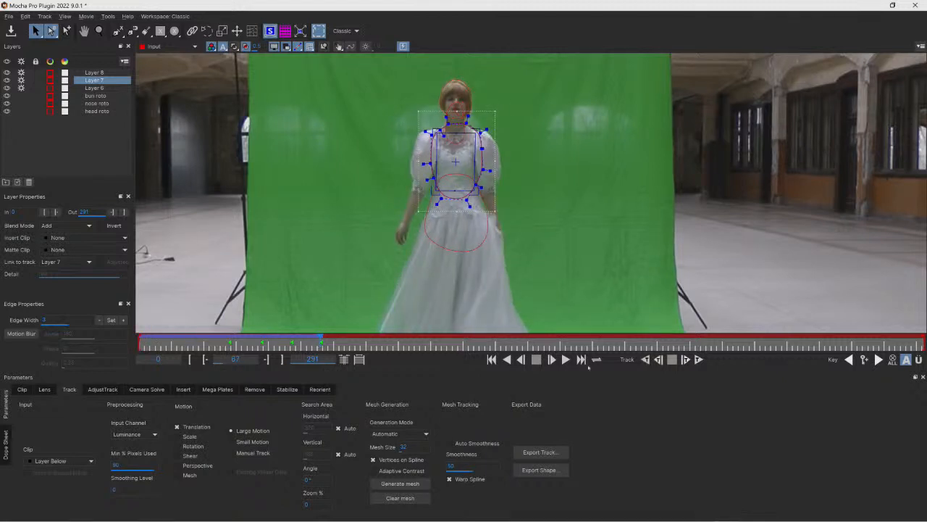
left_click(878, 359)
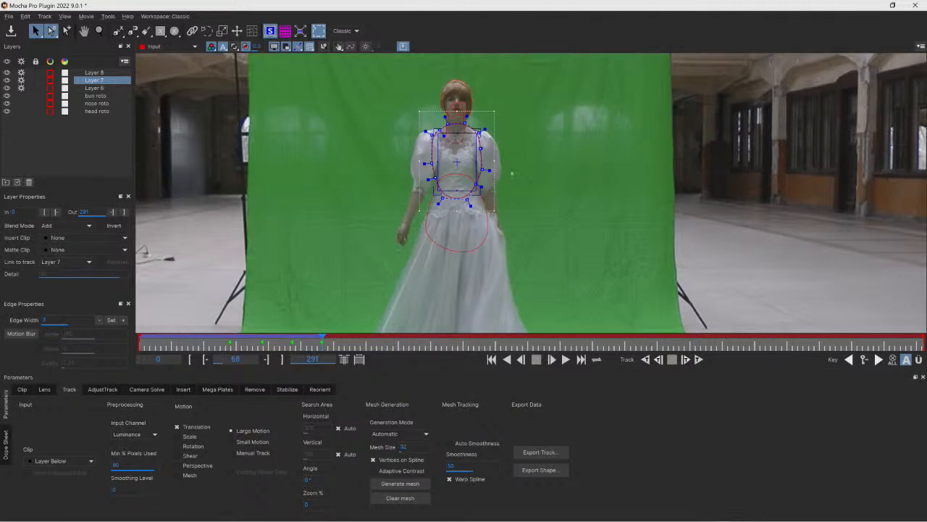
left_click(698, 359)
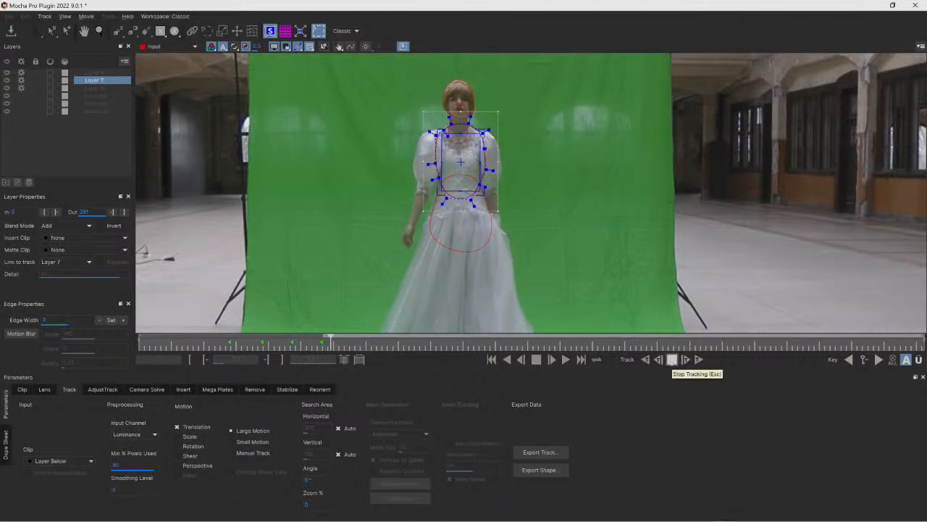
left_click(672, 359)
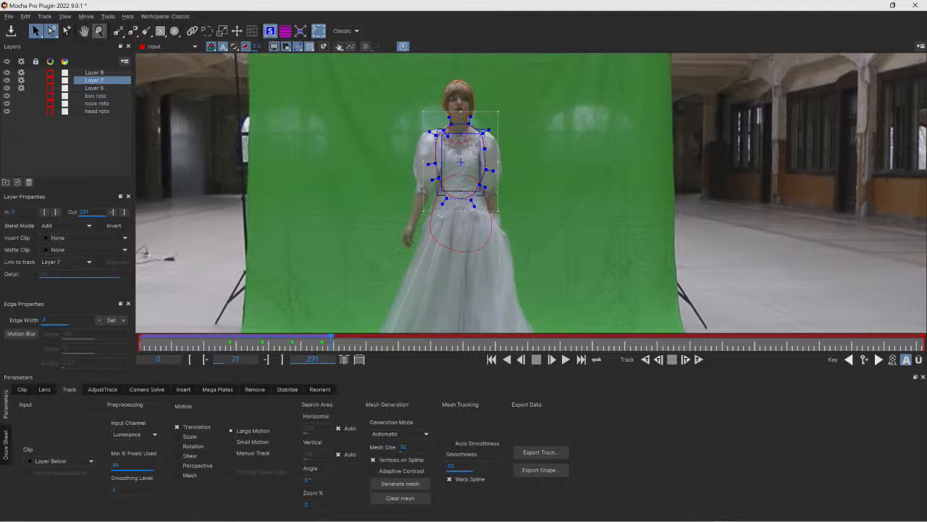
- Zoom in on her torso and step between the neighbouring keyframes around frame 68
left_click(99, 30)
left_click(430, 94)
left_click_drag(430, 94, 455, 85)
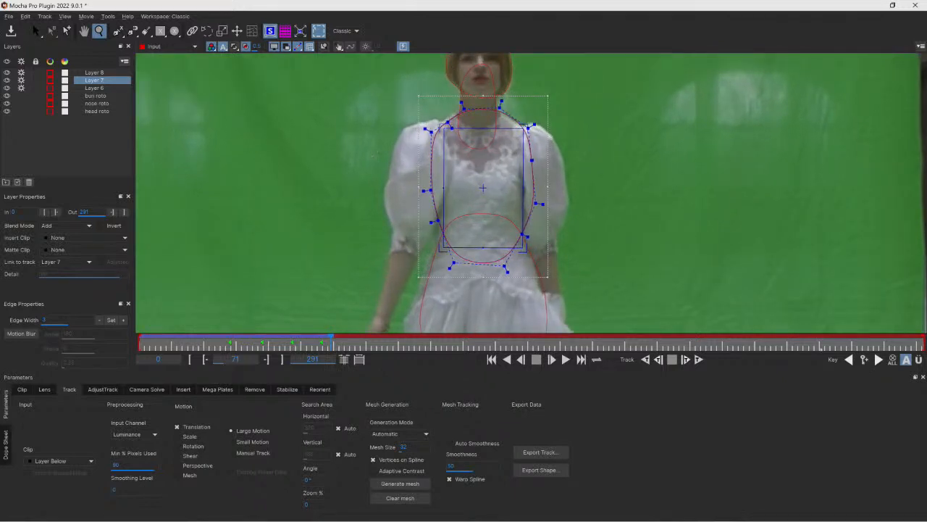
left_click(850, 360)
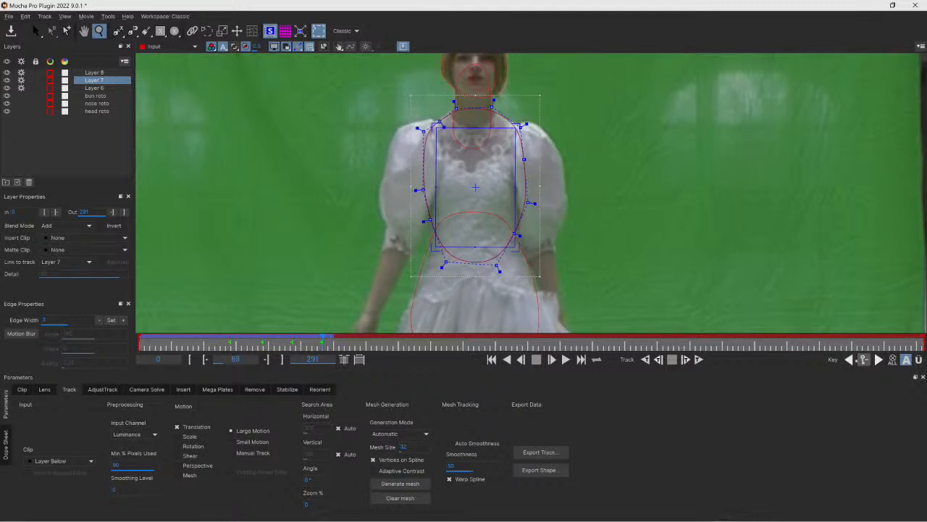
left_click(849, 359)
left_click(879, 359)
left_click(879, 360)
left_click(919, 359)
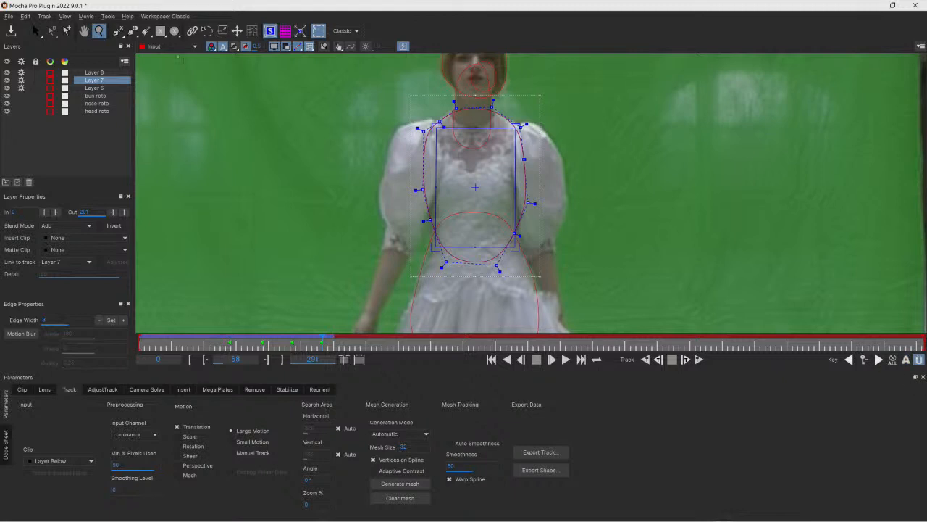
- At frame 68, drag the torso shape's points out to fit her shoulders and waist
left_click(36, 31)
left_click_drag(534, 203, 520, 198)
left_click_drag(524, 161, 537, 166)
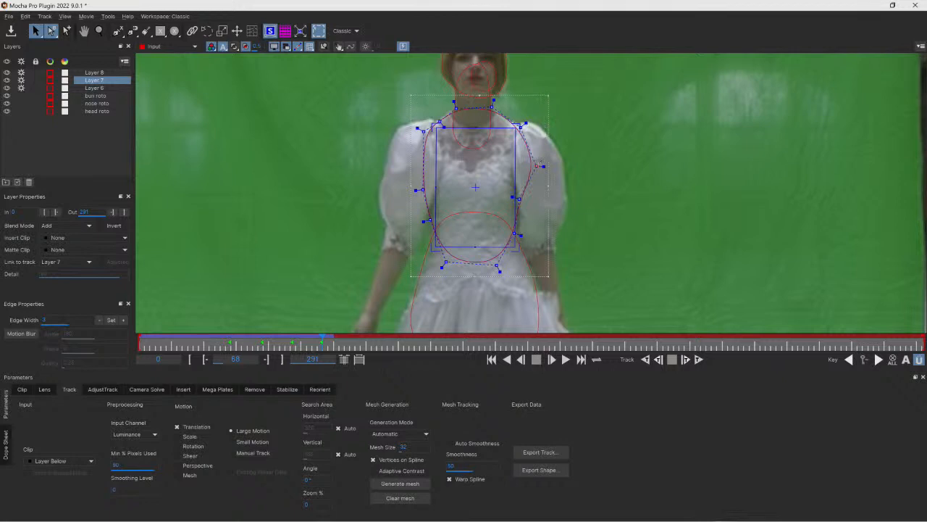
left_click_drag(418, 129, 391, 132)
left_click_drag(537, 165, 559, 138)
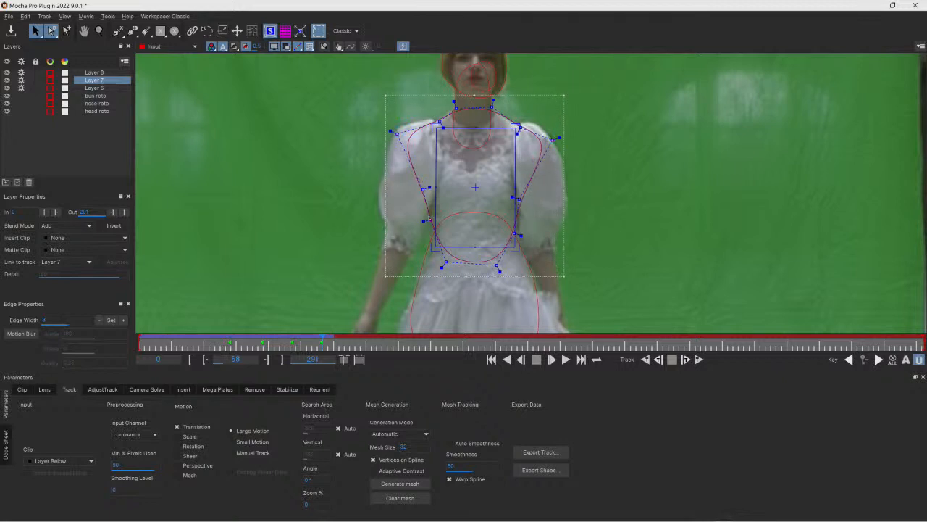
left_click_drag(447, 262, 501, 271)
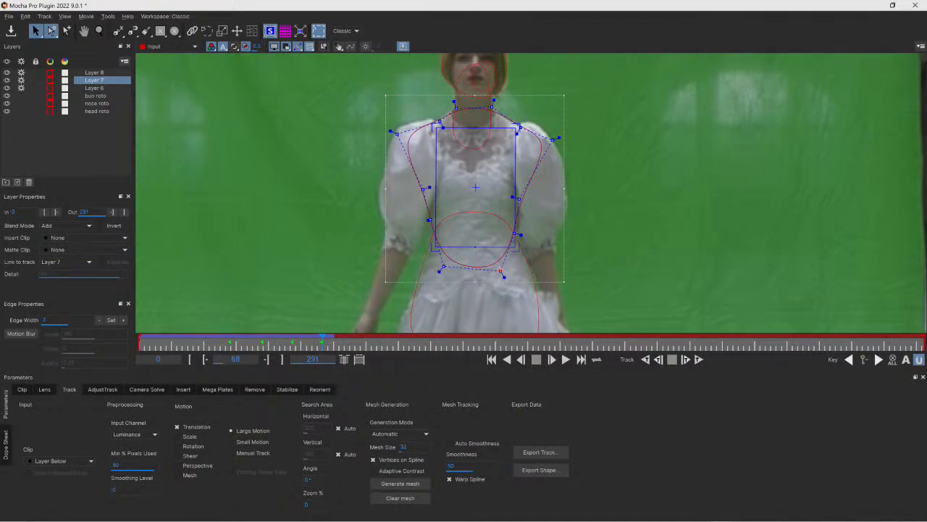
left_click(905, 359)
left_click_drag(558, 138, 562, 132)
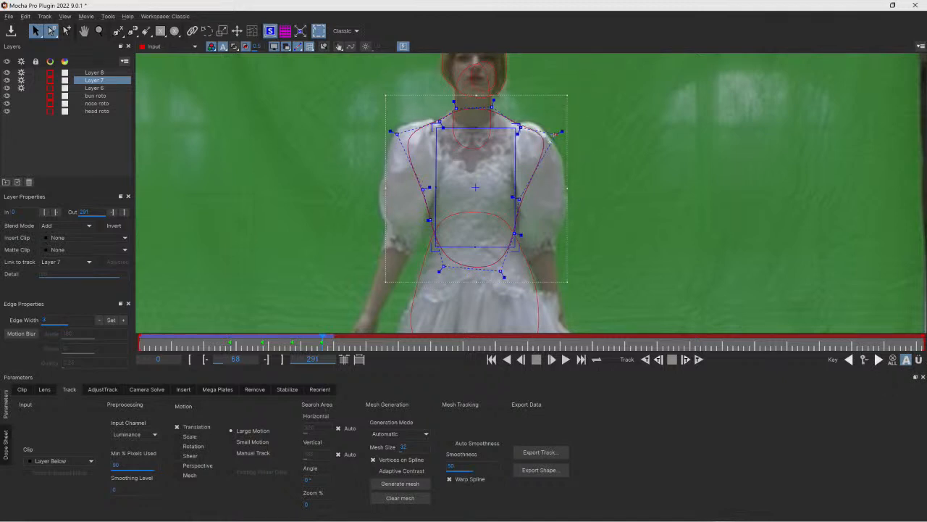
- At frame 57, hide the planar surface and refit the torso shape's points to her body
left_click_drag(321, 343, 292, 344)
left_click_drag(553, 148, 526, 168)
left_click_drag(508, 106, 499, 108)
left_click_drag(396, 134, 410, 131)
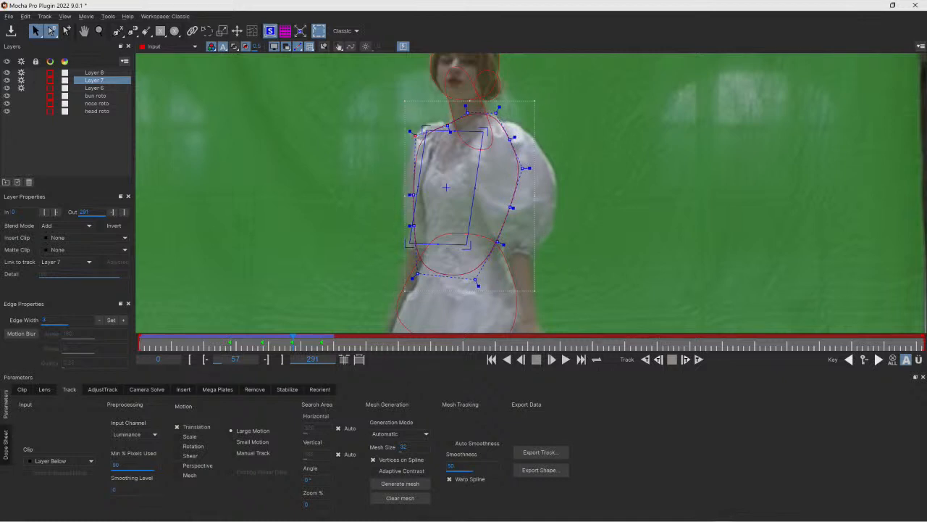
left_click(270, 31)
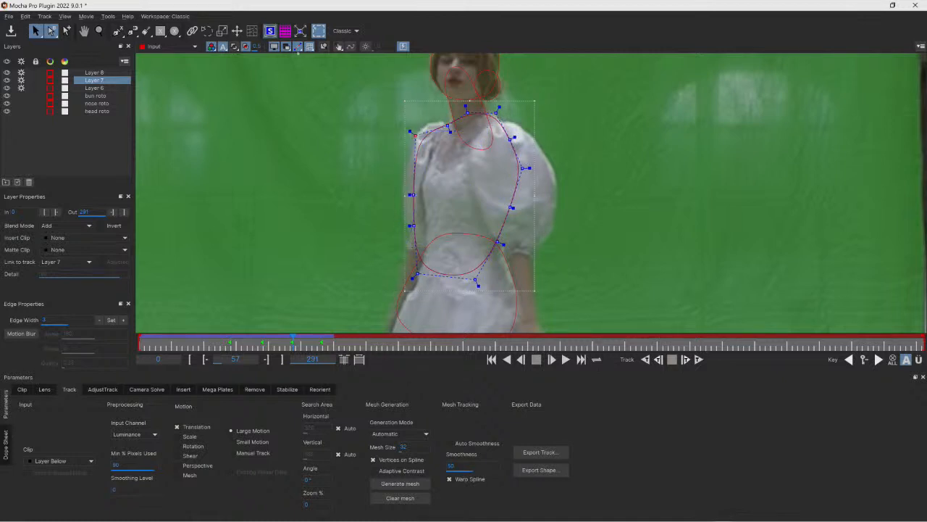
left_click_drag(410, 194, 418, 193)
left_click_drag(411, 225, 424, 226)
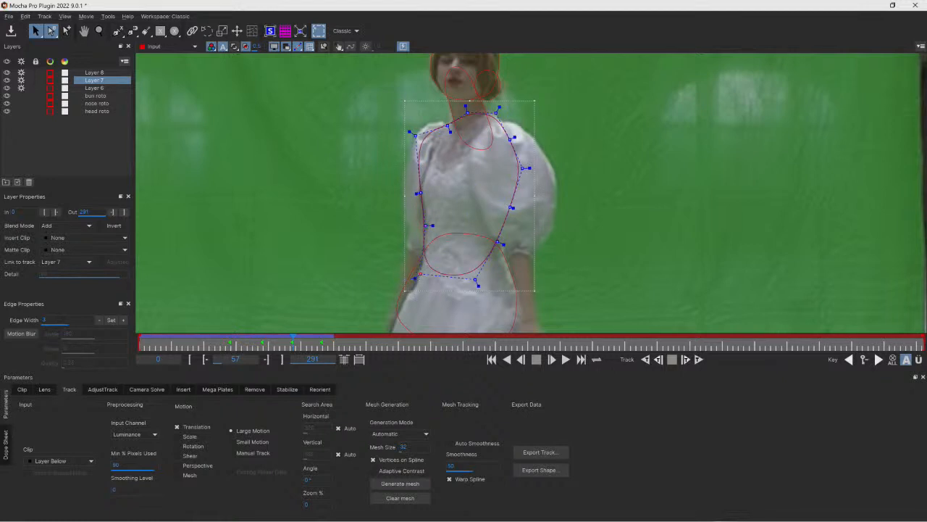
left_click_drag(417, 274, 423, 281)
left_click_drag(498, 243, 505, 260)
left_click_drag(511, 208, 522, 208)
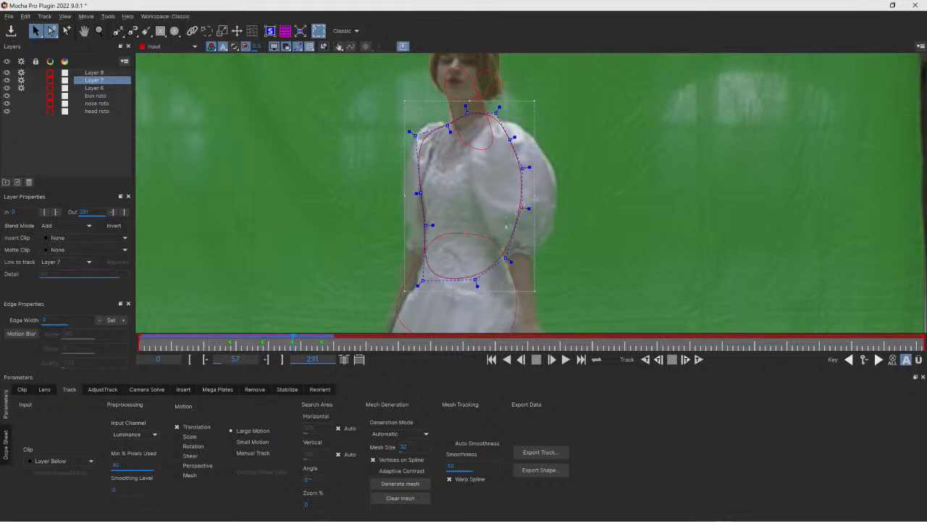
left_click_drag(506, 258, 501, 258)
left_click_drag(527, 167, 505, 129)
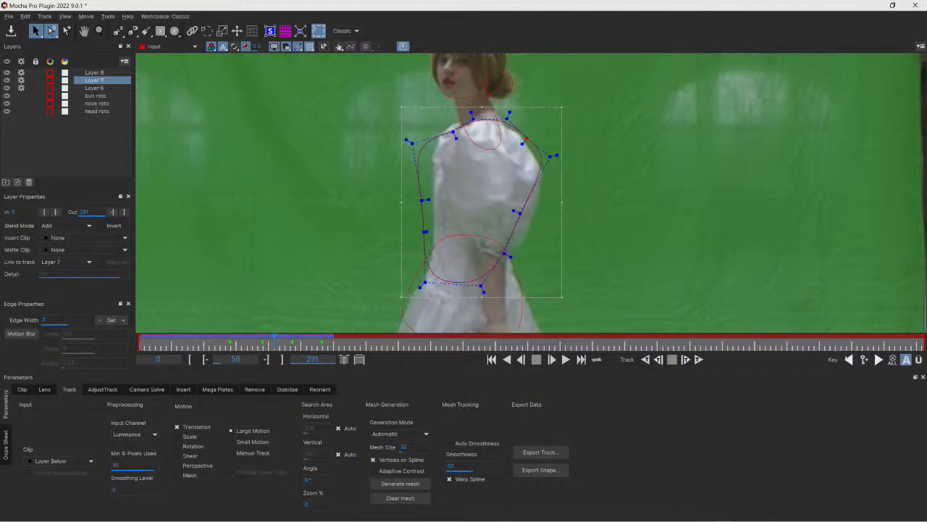
- At frame 50, refit the torso shape's side and shoulder points to her turning body
left_click_drag(427, 235, 448, 235)
left_click_drag(427, 203, 440, 203)
left_click_drag(411, 145, 534, 166)
left_click_drag(512, 251, 521, 251)
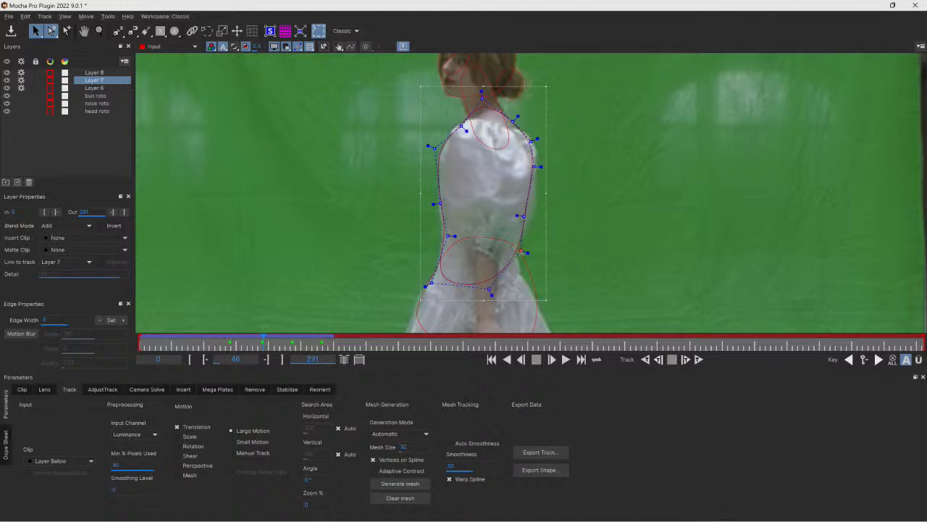
- Step back to frame 38 and pull the torso shape's lower points down along her back
key("Left")
key("Left")
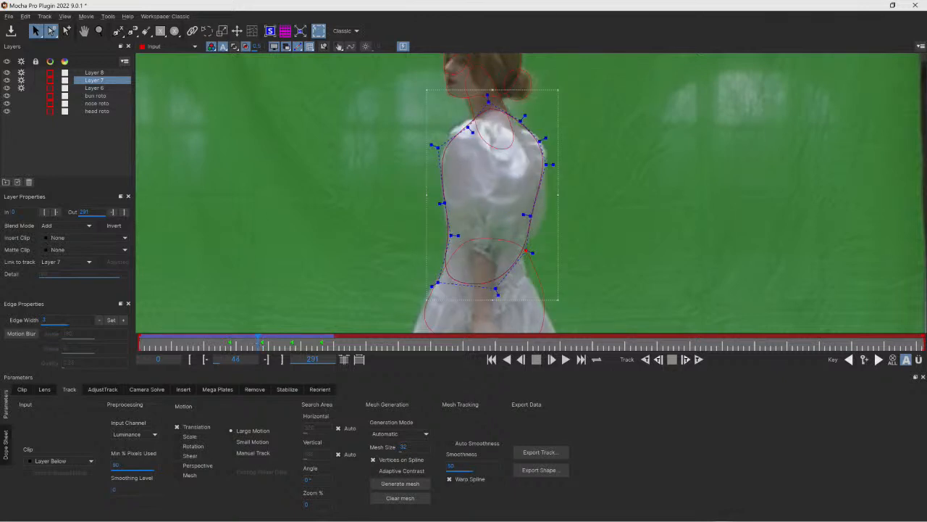
key("Left")
key("Left")
key("Left")
key("Left")
key("Left")
key("Left")
key("Left")
key("Left")
key("Left")
key("Left")
left_click_drag(538, 247, 562, 261)
left_click_drag(516, 284, 541, 331)
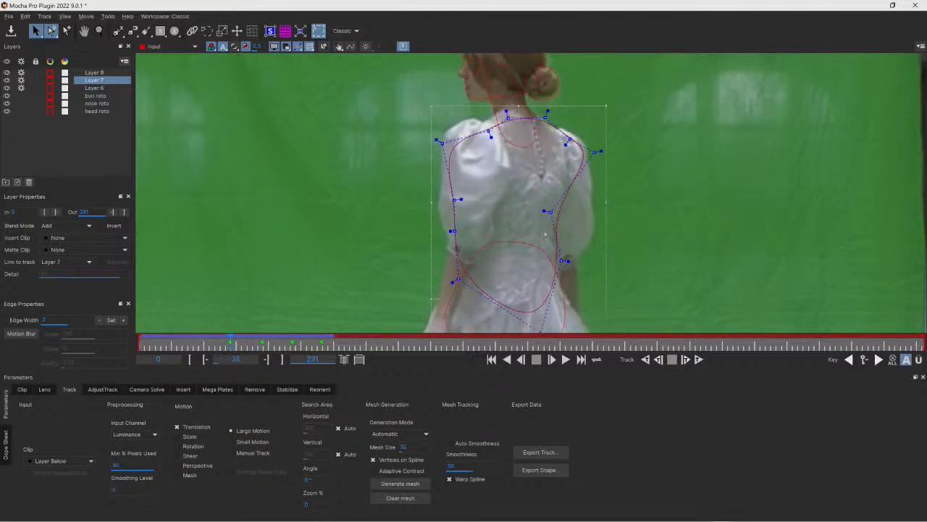
- At frame 34, reselect the torso shape and refit its neck, shoulder and side points to her back
left_click(587, 153)
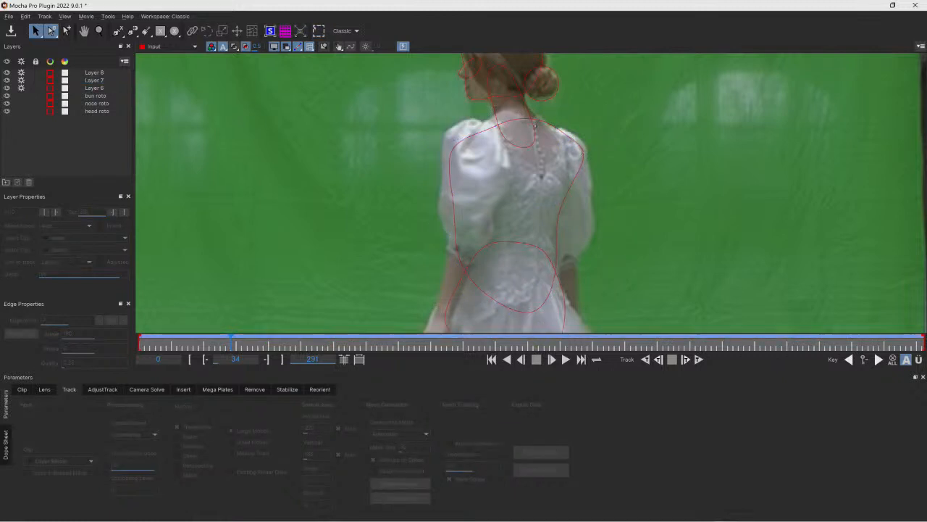
left_click(535, 125)
left_click(518, 119)
left_click_drag(506, 117, 500, 98)
left_click_drag(545, 117, 540, 116)
left_click_drag(489, 131, 486, 129)
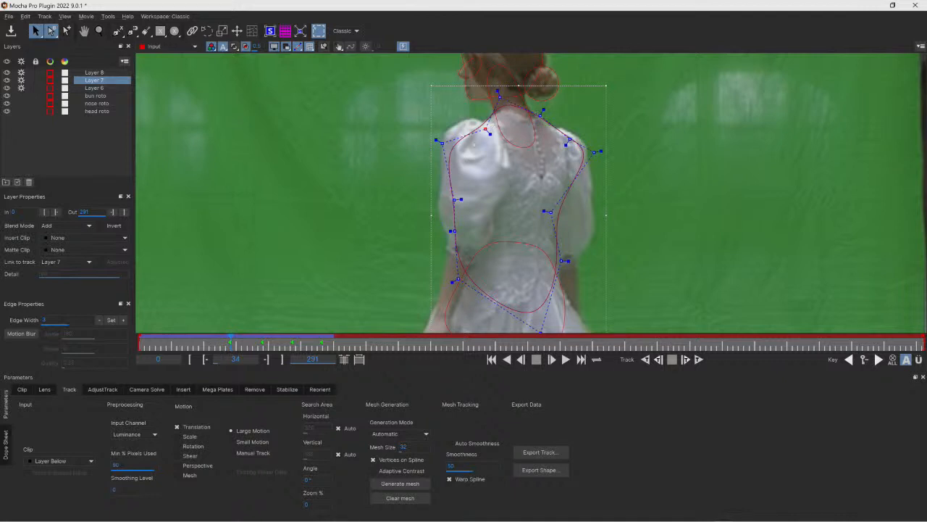
left_click_drag(443, 143, 459, 130)
left_click_drag(455, 231, 474, 231)
left_click_drag(458, 279, 439, 299)
left_click_drag(479, 231, 482, 230)
left_click_drag(595, 151, 575, 162)
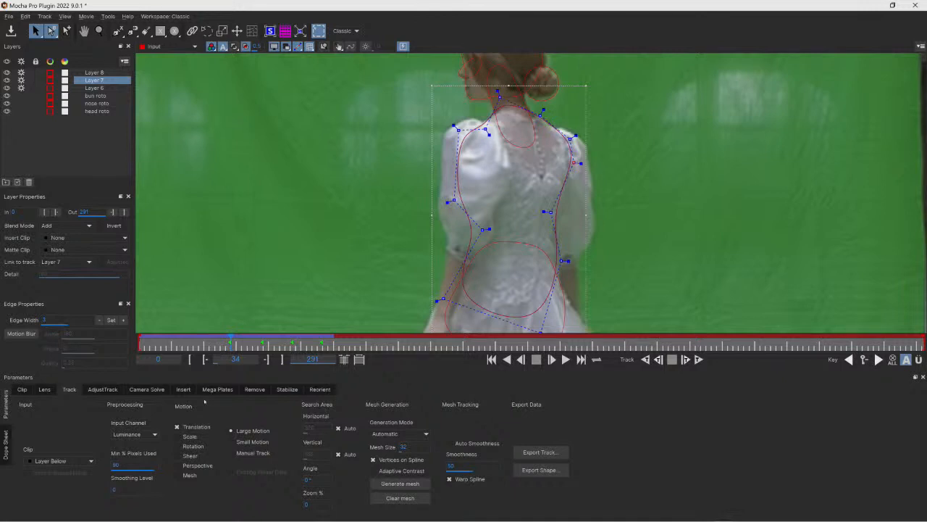
- At frame 19, refit the torso shape's points around her back, shoulders and hips
left_click_drag(230, 340, 189, 339)
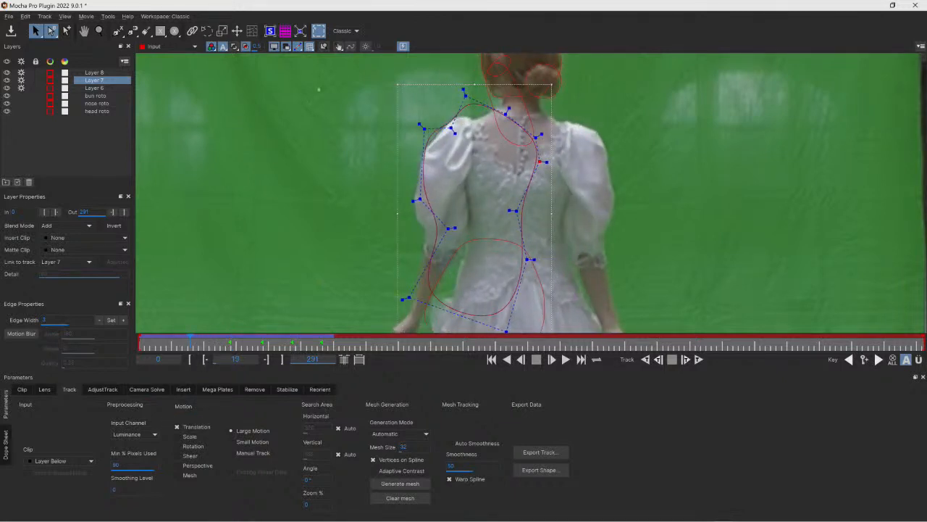
left_click_drag(484, 237, 582, 331)
left_click_drag(500, 214, 563, 218)
left_click_drag(562, 256, 567, 259)
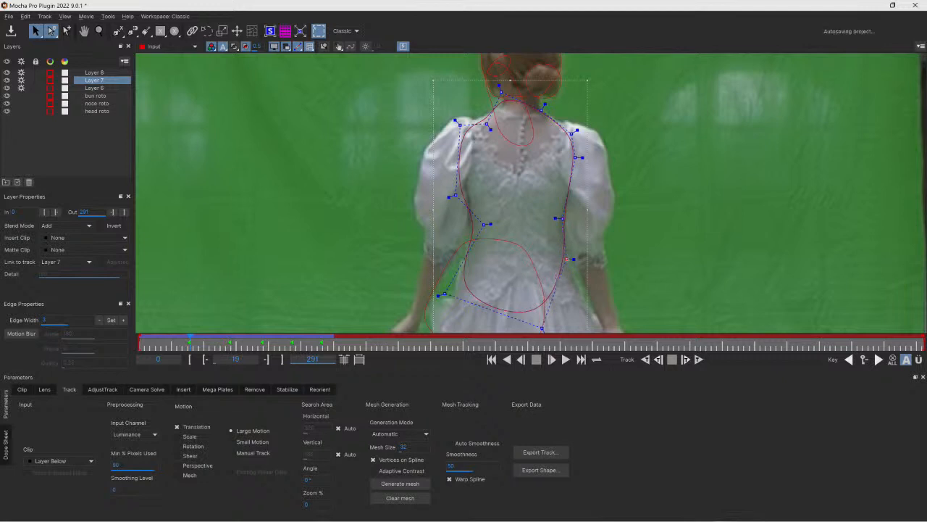
left_click_drag(542, 328, 595, 315)
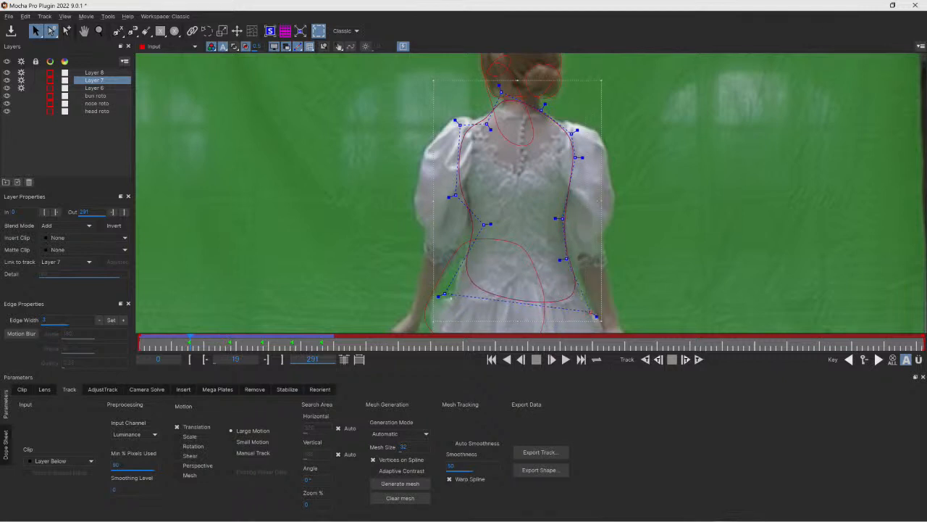
left_click_drag(438, 296, 422, 317)
left_click_drag(456, 123, 455, 114)
left_click_drag(500, 88, 526, 92)
left_click_drag(489, 130, 488, 125)
left_click_drag(525, 98, 519, 86)
left_click_drag(572, 134, 543, 116)
left_click_drag(460, 121, 445, 125)
left_click_drag(577, 126, 592, 128)
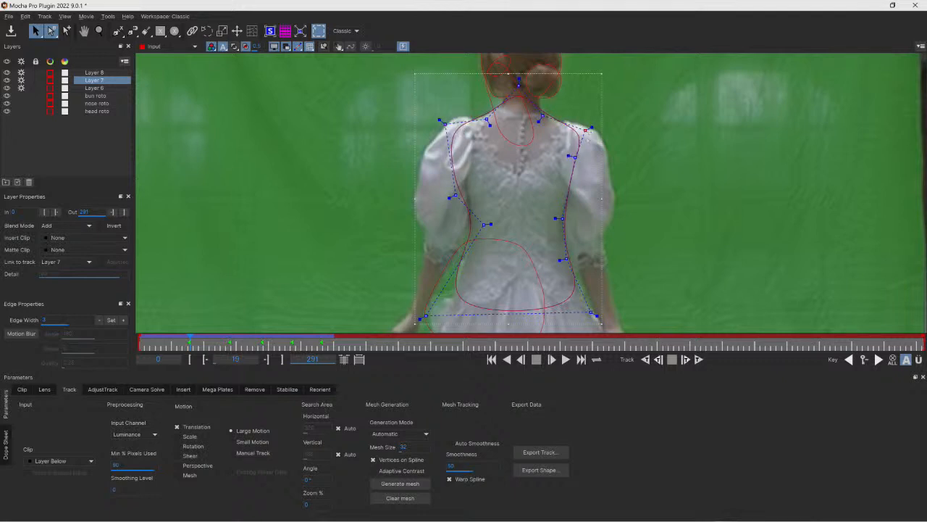
left_click_drag(455, 195, 460, 179)
- At frame 0, adjust the torso shape's lower and neck points to her body
left_click_drag(190, 346, 140, 346)
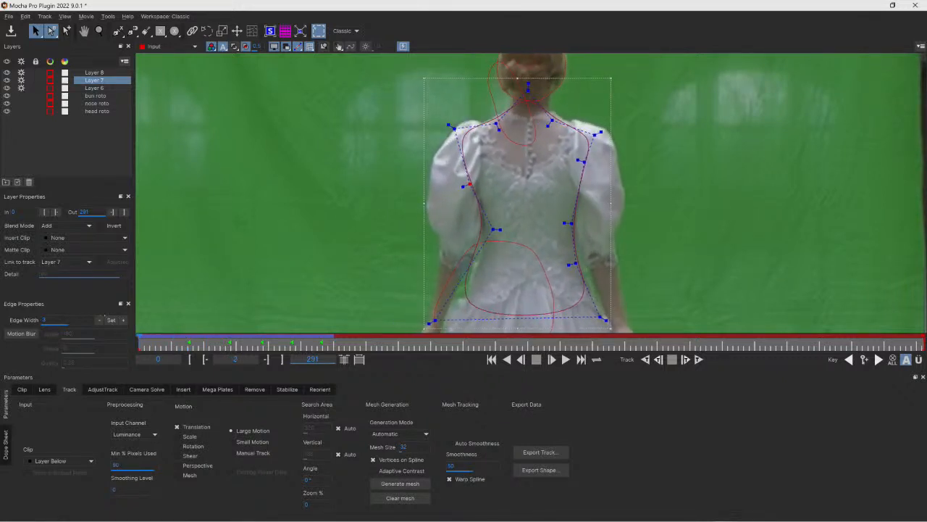
left_click_drag(101, 318, 100, 317)
left_click_drag(436, 320, 437, 332)
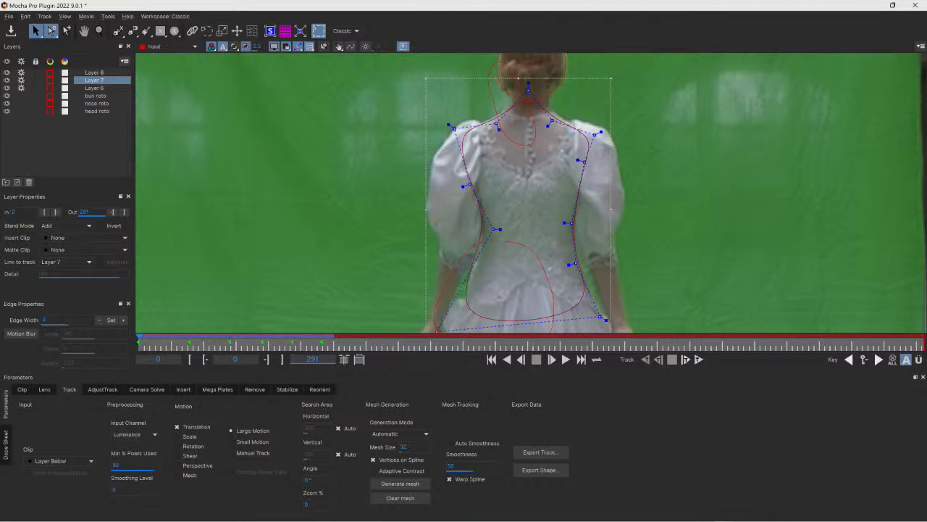
left_click_drag(553, 121, 555, 115)
- At frame 67, select the waist shape and refit its points around her waist and hips
key("space")
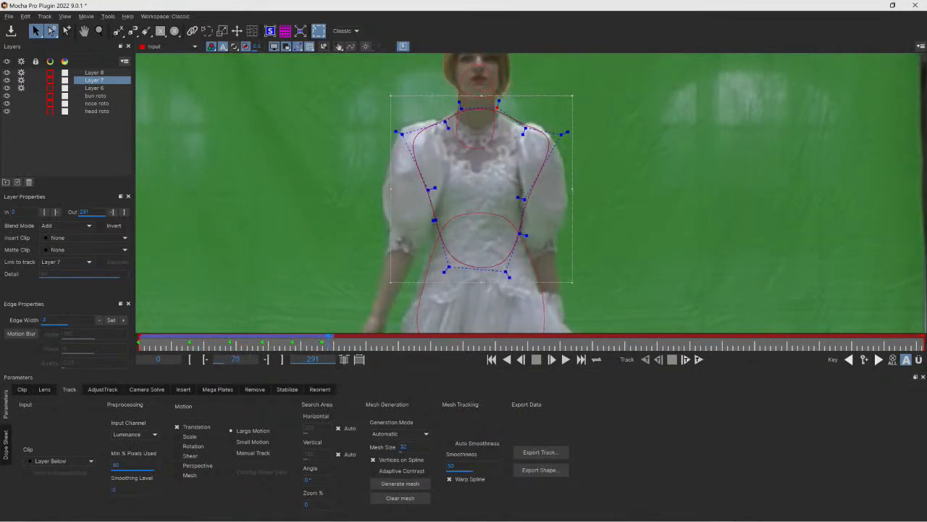
key("space")
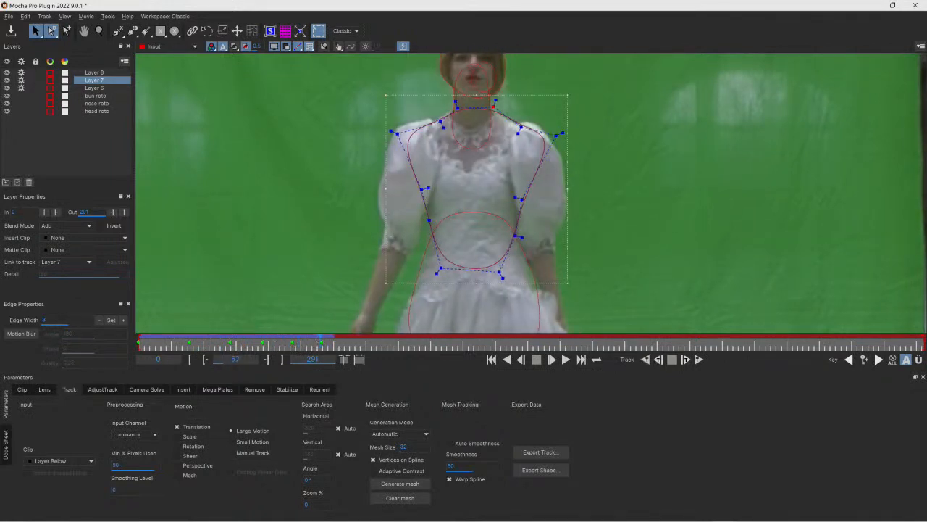
left_click(424, 257)
left_click(84, 31)
left_click_drag(455, 243, 452, 142)
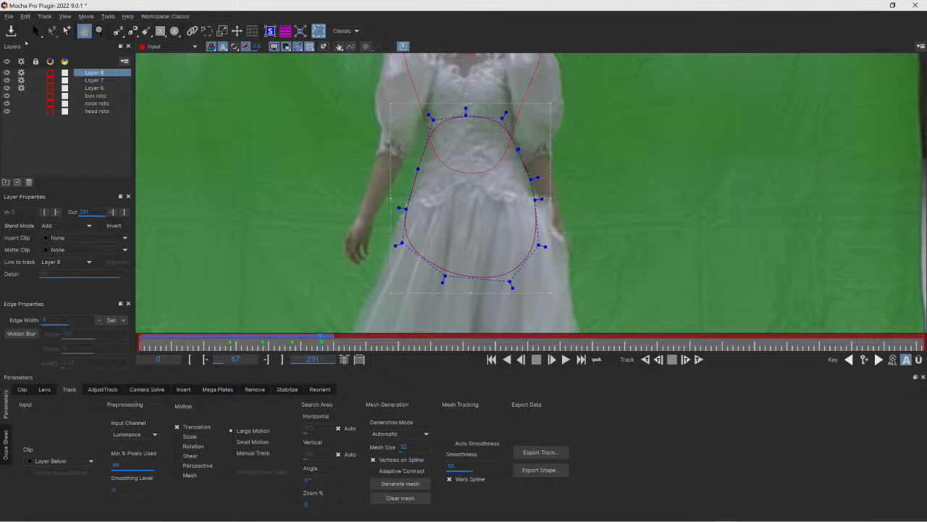
left_click(35, 31)
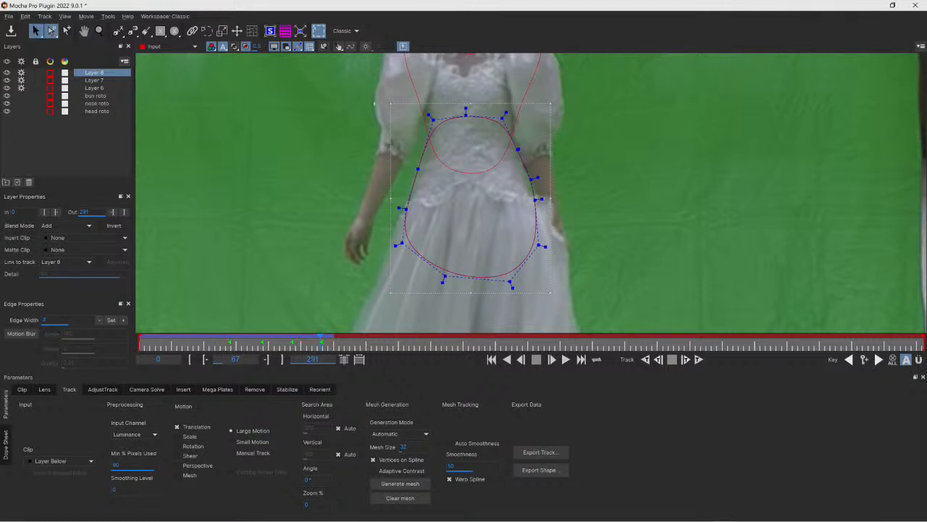
left_click_drag(429, 116, 424, 108)
left_click_drag(531, 179, 530, 181)
left_click_drag(539, 246, 545, 247)
left_click_drag(510, 281, 518, 284)
- Reselect the waist shape, widen its left side, and step to the next frame
left_click(608, 282)
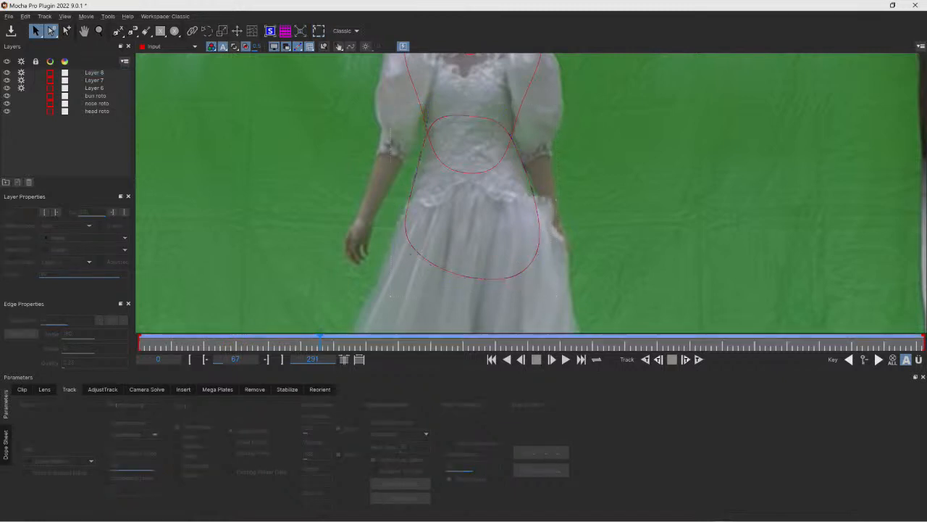
left_click(409, 247)
left_click_drag(403, 245, 387, 252)
left_click_drag(418, 170, 423, 170)
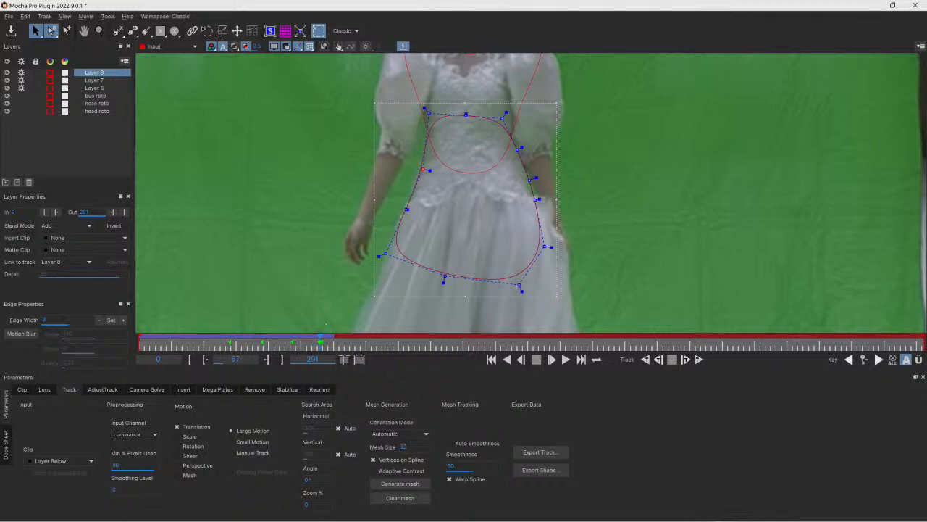
left_click(878, 360)
left_click(865, 359)
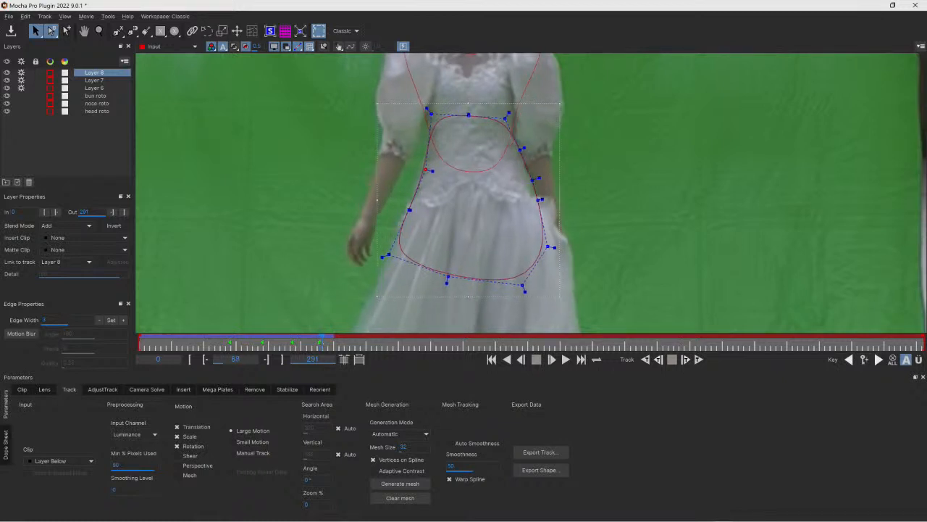
- At frame 57, refit the waist shape's lower, right-side and top points around her hips and waist
key("Left")
key("Left")
key("Left")
key("Left")
key("Left")
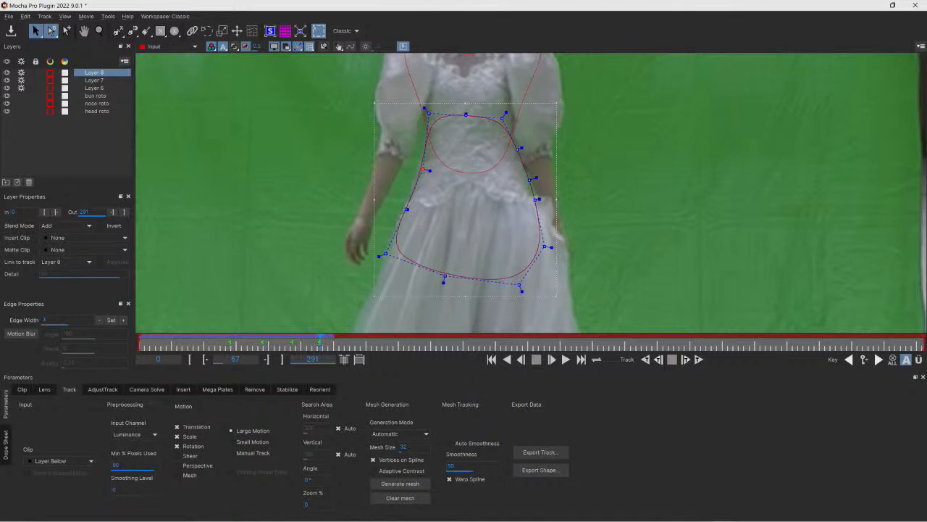
key("Left")
key("Left")
key("Left")
key("Left")
key("Left")
key("Left")
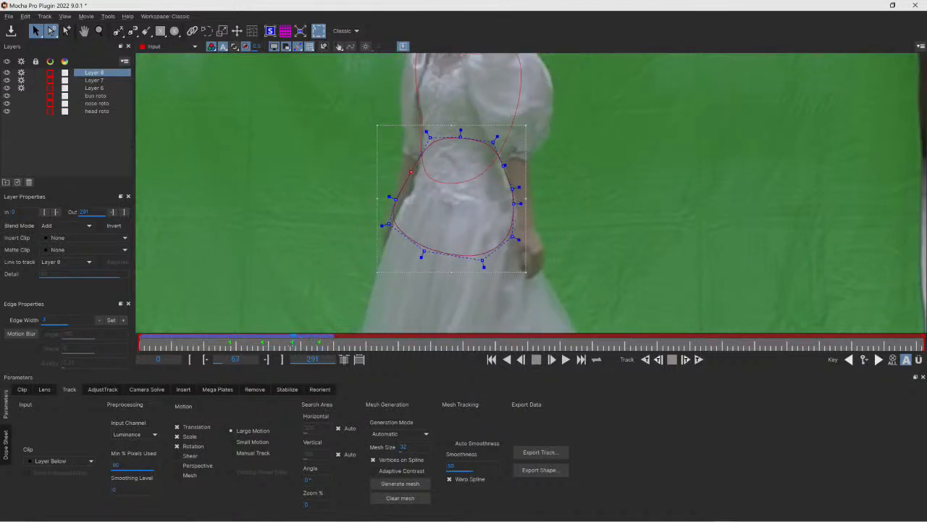
key("Left")
key("Left")
key("Left")
key("Left")
key("Left")
key("Left")
left_click_drag(481, 260, 508, 309)
left_click_drag(513, 236, 553, 297)
left_click_drag(497, 136, 533, 106)
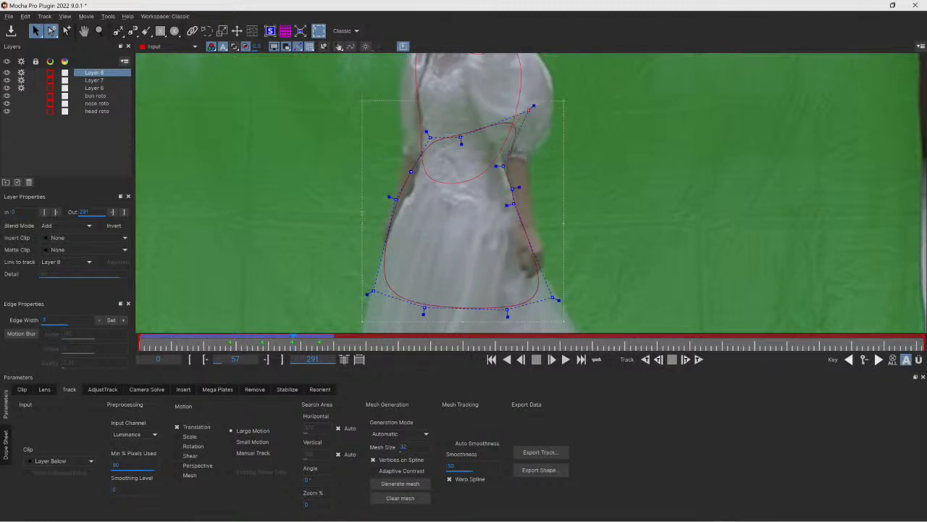
left_click_drag(461, 137, 460, 107)
left_click_drag(430, 137, 421, 105)
left_click_drag(411, 172, 397, 208)
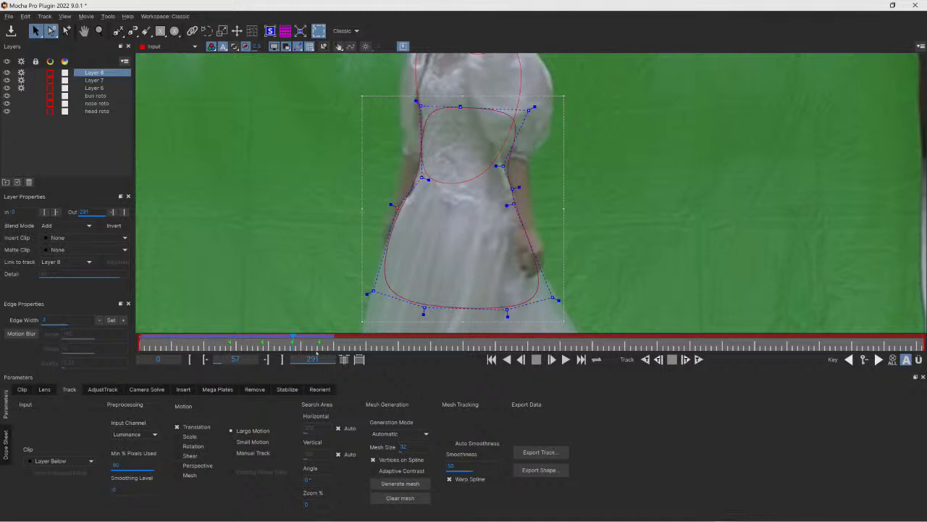
- Step forward frame by frame and adjust the waist shape's left hip and lower-left points
key("Right")
left_click_drag(400, 206, 394, 205)
left_click_drag(377, 285, 362, 285)
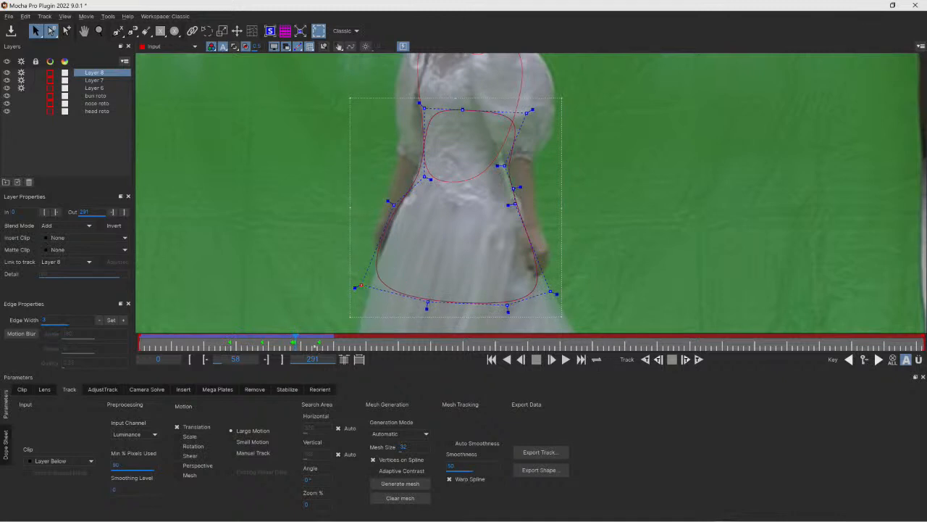
key("Right")
left_click_drag(392, 207, 396, 211)
left_click(364, 284)
left_click(361, 286)
left_click_drag(358, 287, 365, 292)
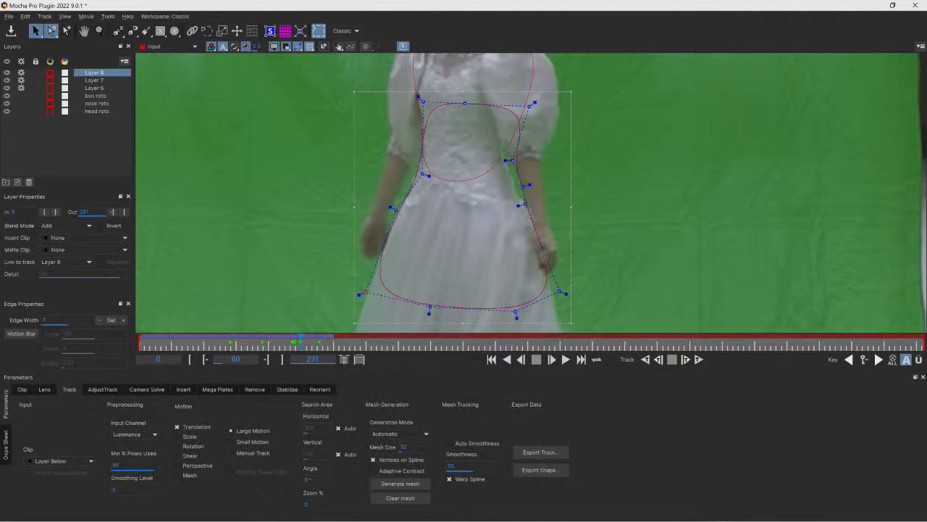
- Review the waist shape's fit by stepping between frames and keyframes
key("Left")
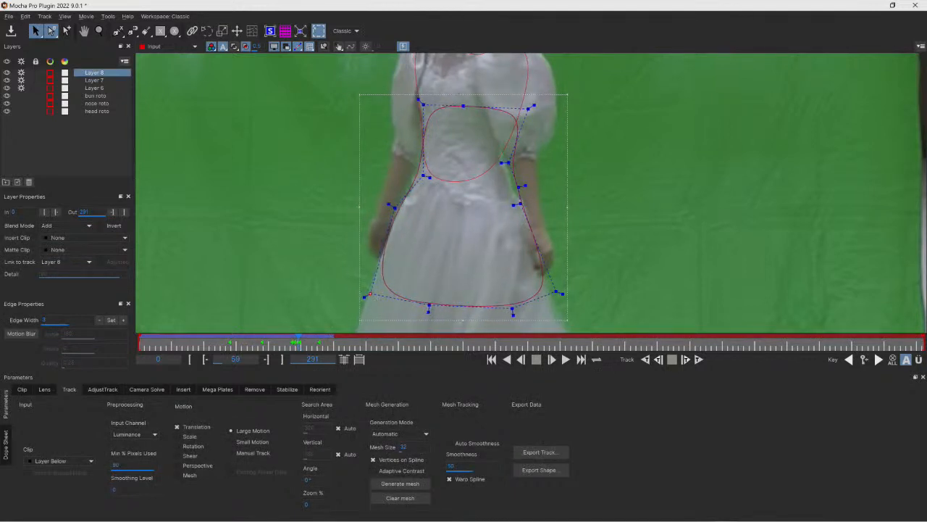
key("Left")
key("Left")
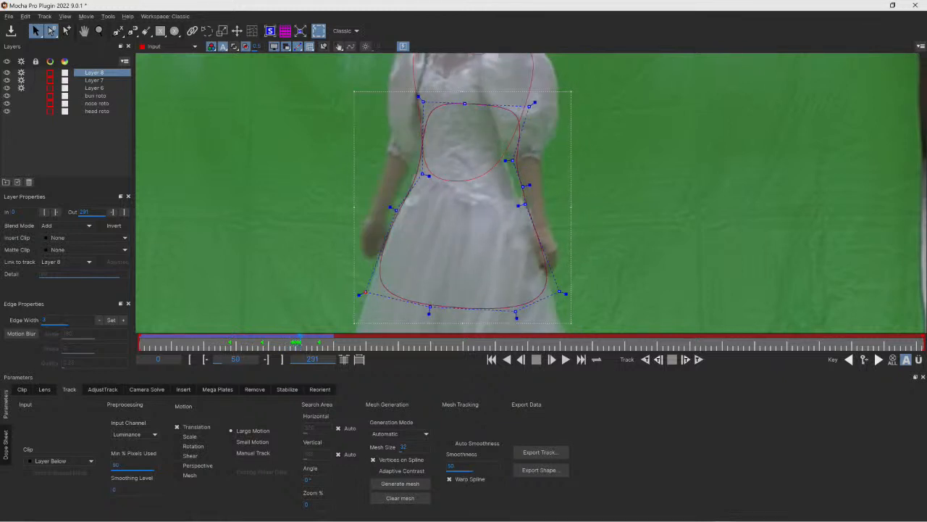
key("Right")
key("Right")
key("Left")
key("Left")
key("Right")
key("Right")
key("Left")
key("Right")
key("Right")
left_click(864, 360)
left_click(850, 360)
left_click(864, 360)
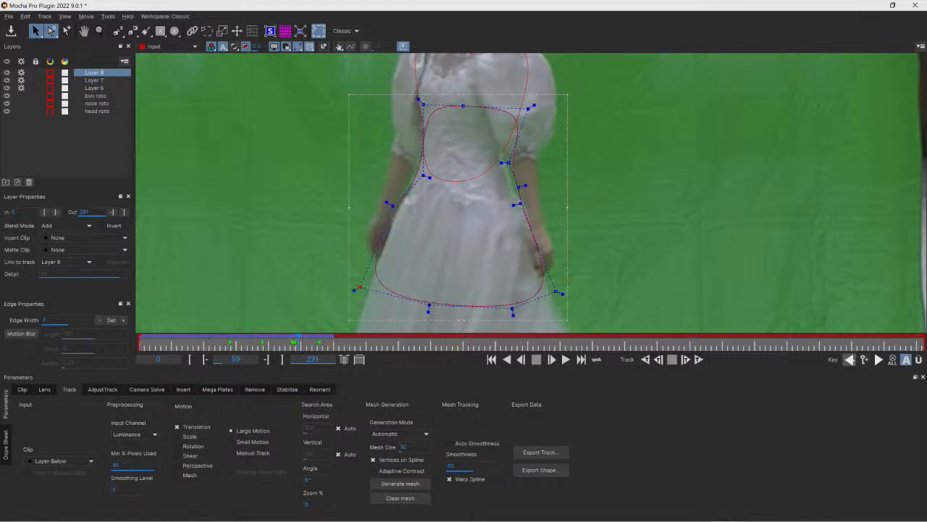
left_click(851, 360)
left_click(865, 361)
left_click(850, 360)
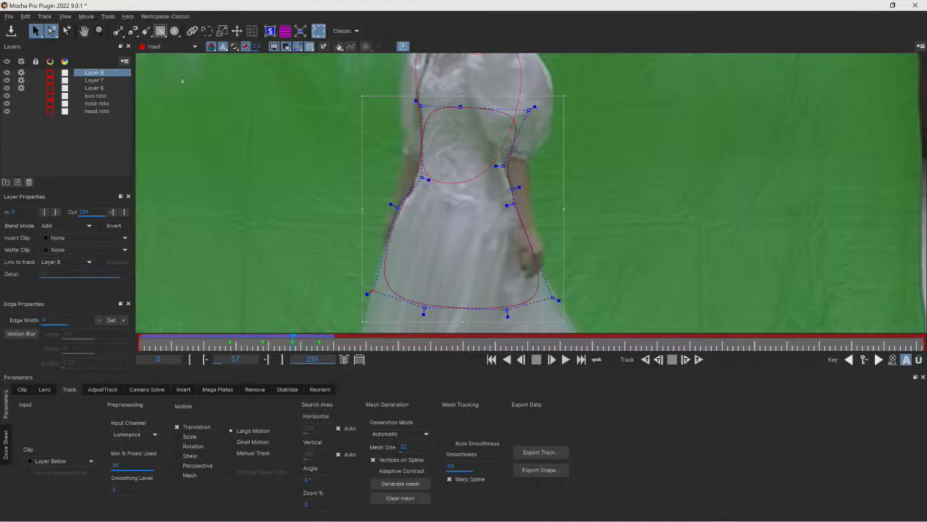
left_click(160, 30)
left_click_drag(184, 86, 272, 228)
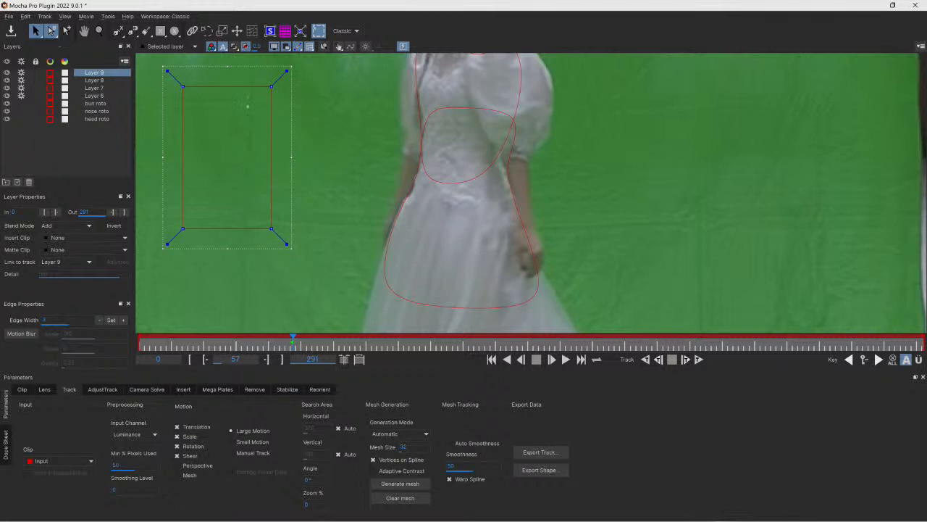
right_click(274, 128)
mouse_move(304, 153)
left_click(345, 163)
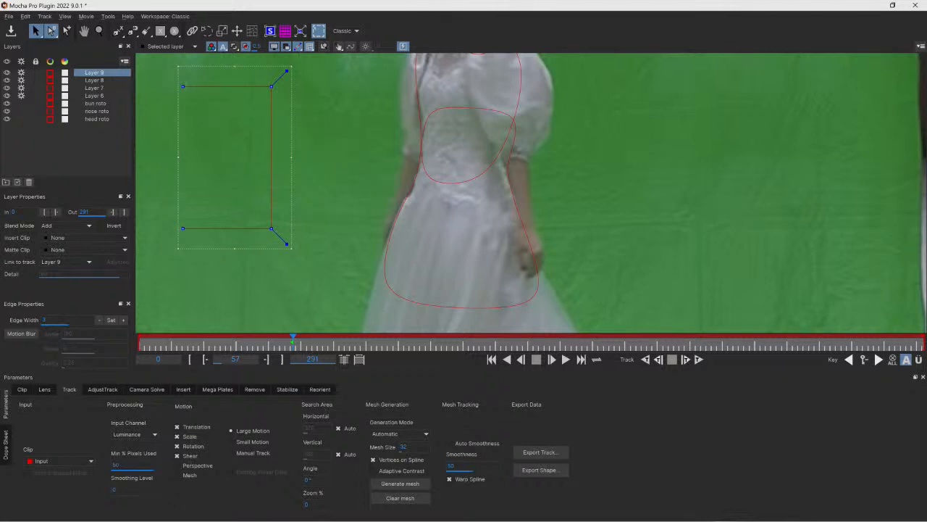
left_click_drag(183, 86, 364, 76)
left_click_drag(287, 245, 274, 263)
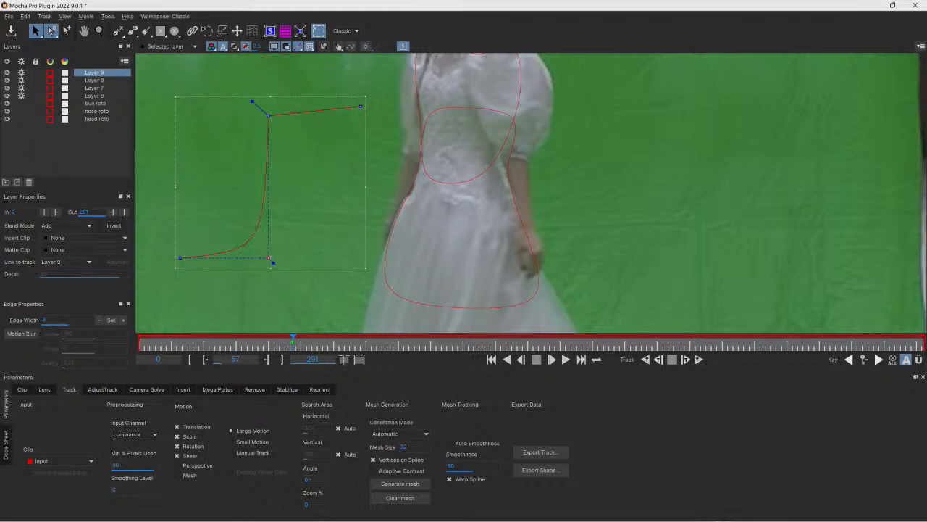
left_click_drag(252, 102, 263, 112)
key("Delete")
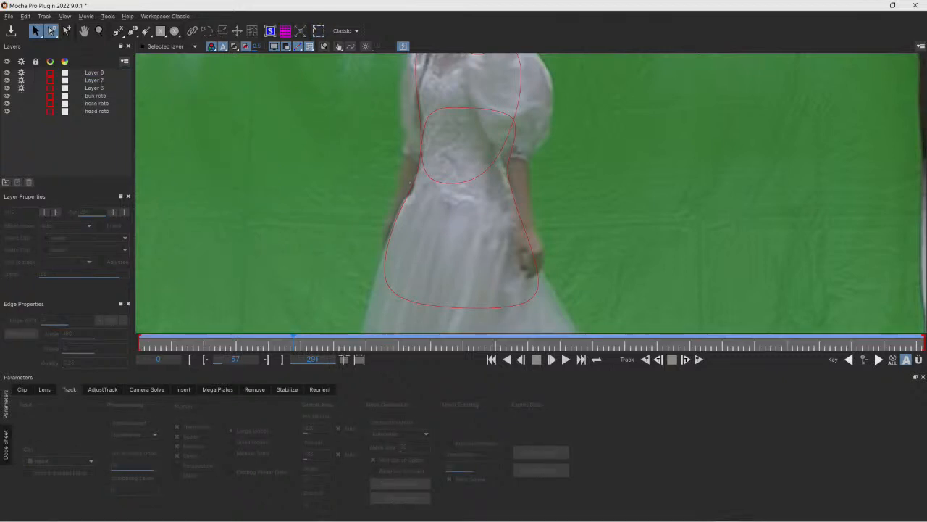
- At frame 49, reselect the waist shape and refit its lower and right-side points to her hips
left_click(411, 182)
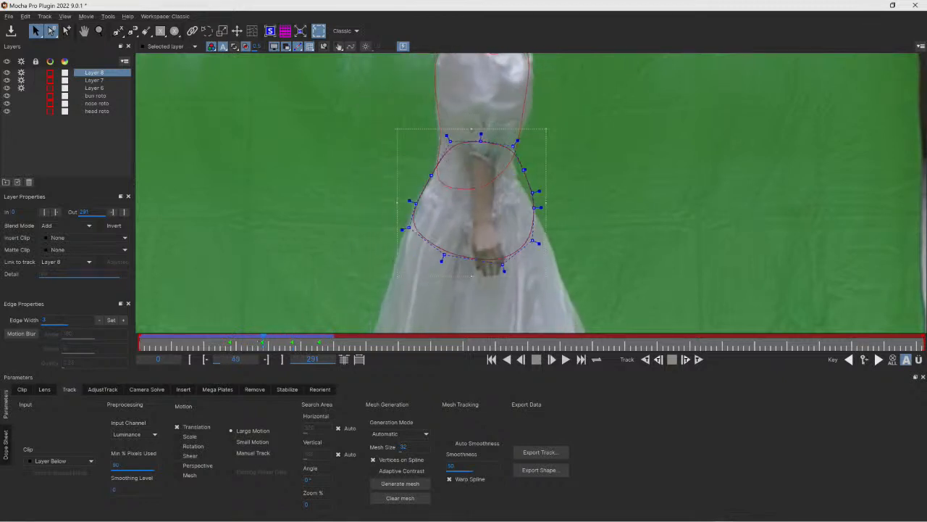
left_click_drag(404, 229, 378, 280)
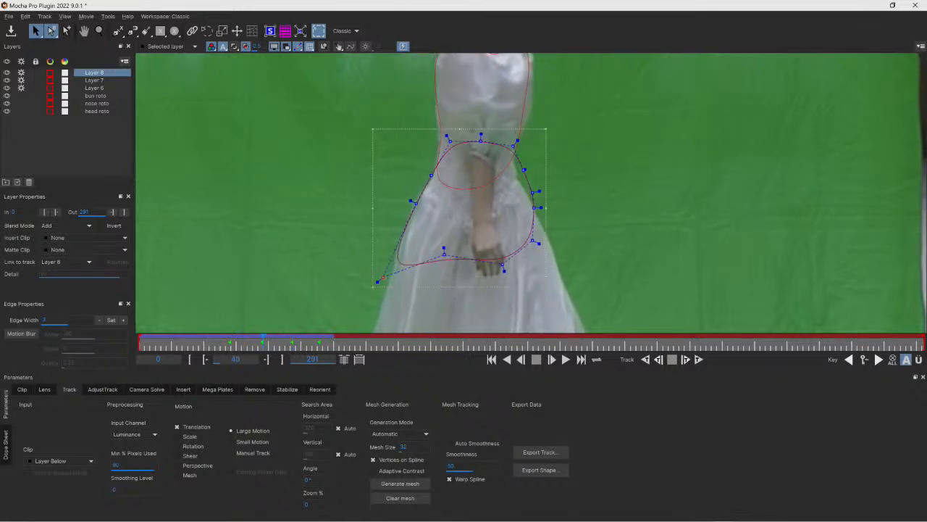
left_click_drag(443, 250, 443, 299)
left_click_drag(503, 264, 524, 301)
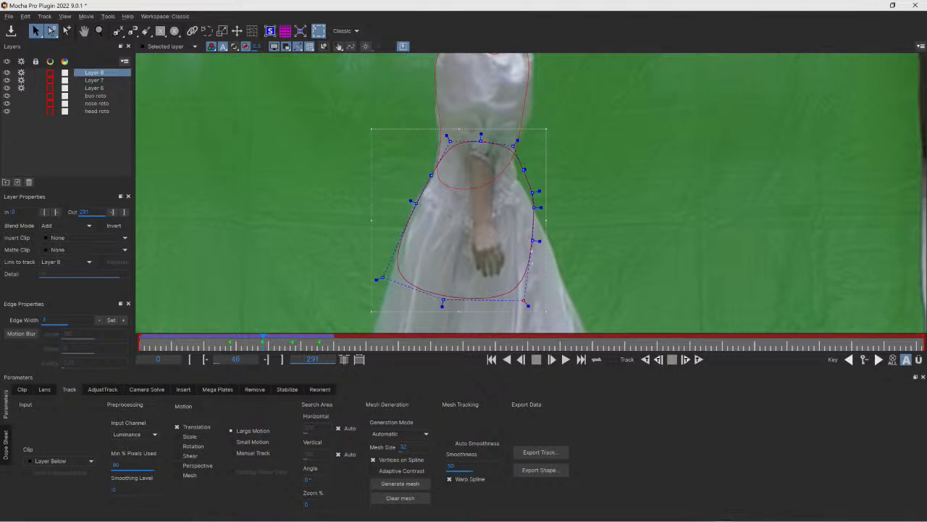
left_click_drag(532, 239, 555, 267)
left_click_drag(533, 192, 513, 170)
- At frame 52, adjust the waist shape's right waist and upper-right points
left_click_drag(275, 342, 307, 342)
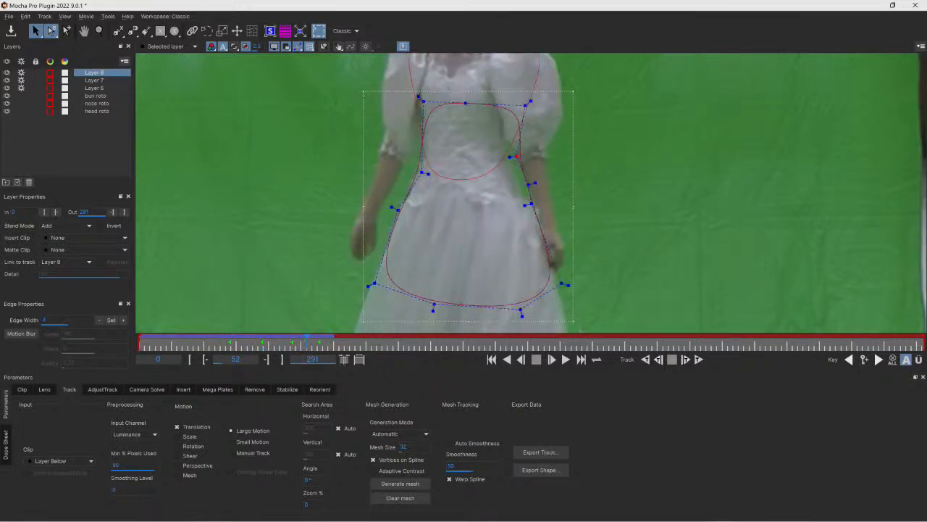
left_click_drag(516, 157, 500, 150)
left_click_drag(529, 185, 517, 188)
left_click_drag(526, 106, 510, 83)
- Rename Layer 8 as hips roto and Layer 7 as torso
left_click(99, 31)
left_click_drag(378, 95, 448, 223)
key("x")
key("z")
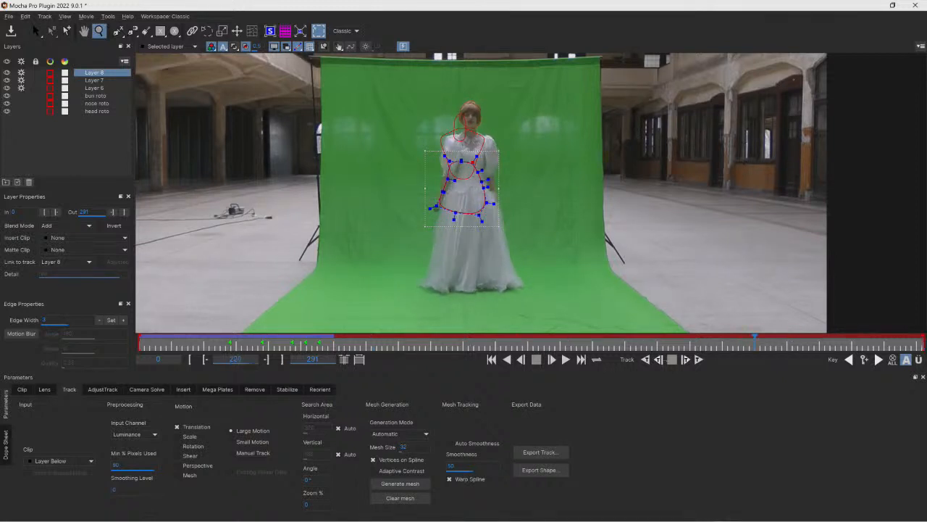
left_click_drag(514, 344, 318, 344)
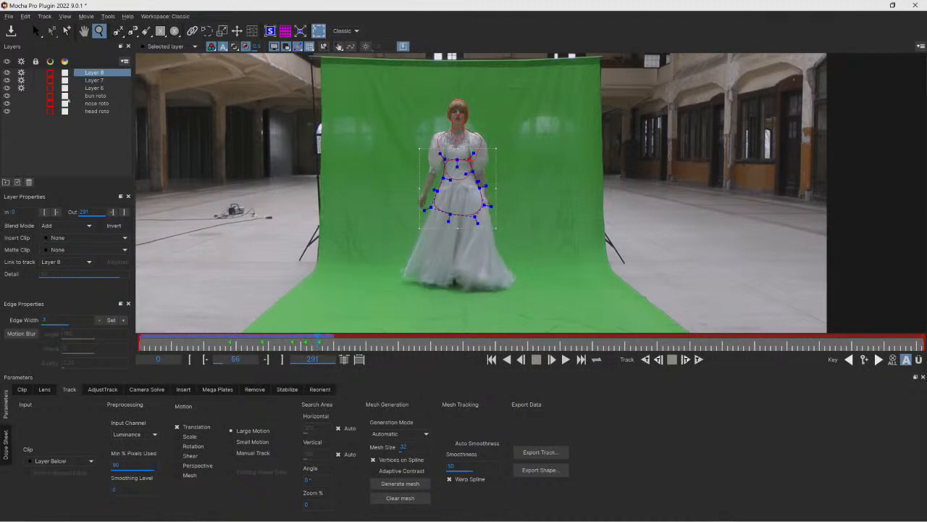
double_click(102, 72)
type("hips roto")
left_click(92, 81)
type("torso")
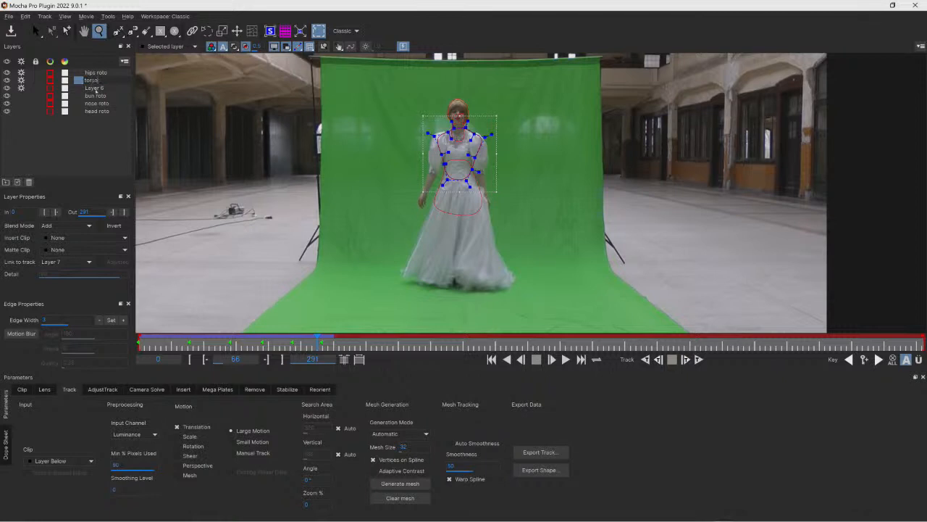
- Rename Layer 6 as neck
double_click(94, 88)
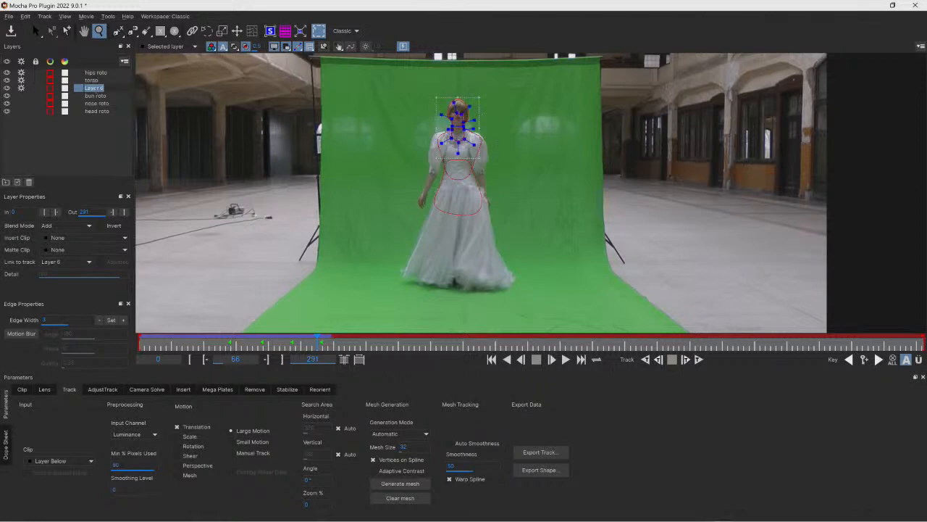
type("neck")
key("Return")
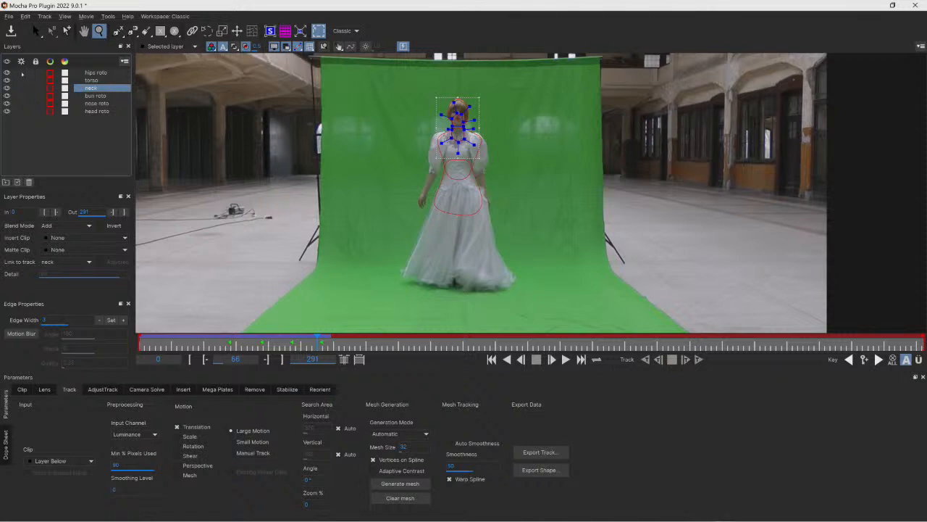
- Hide all roto layers and select the hips roto layer
left_click_drag(7, 74, 6, 111)
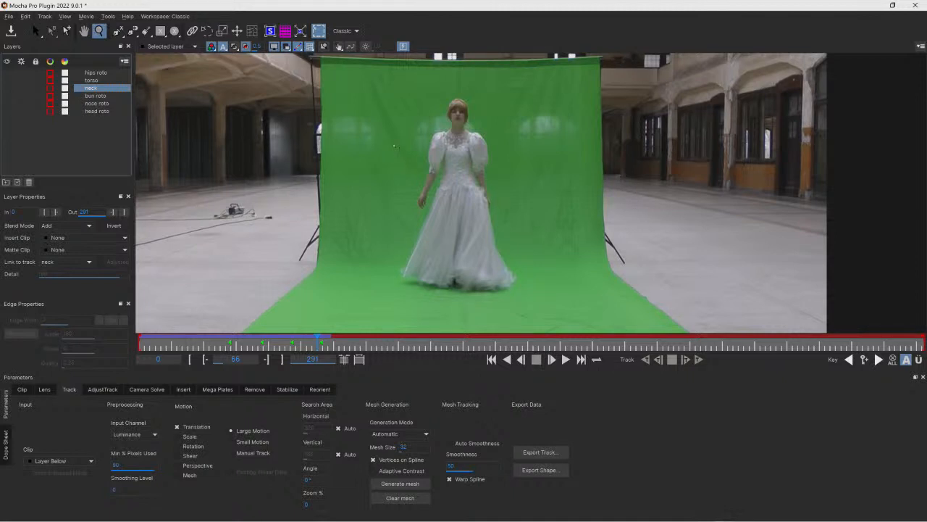
left_click(60, 134)
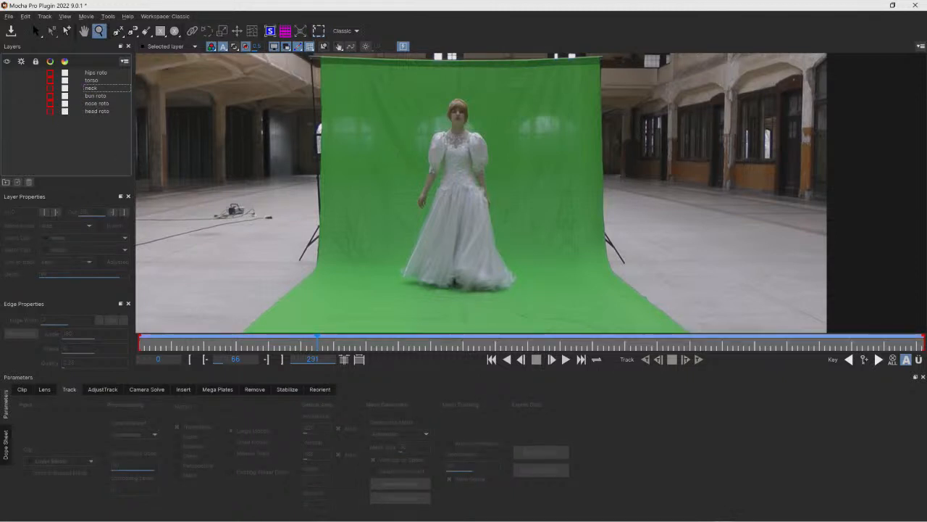
left_click(100, 75)
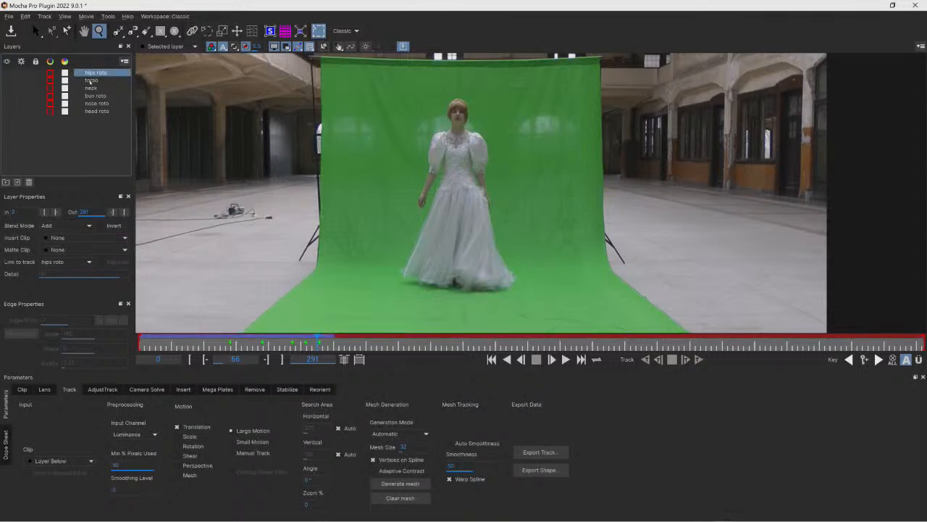
left_click(90, 81)
left_click(90, 88)
left_click(91, 95)
left_click(91, 104)
left_click(92, 111)
left_click(92, 103)
left_click(100, 73)
left_click(118, 31)
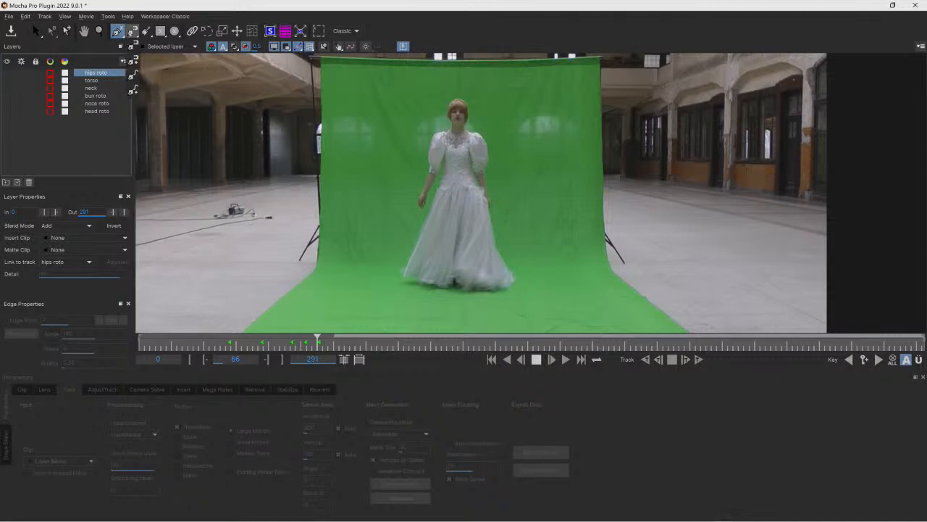
left_click(131, 31)
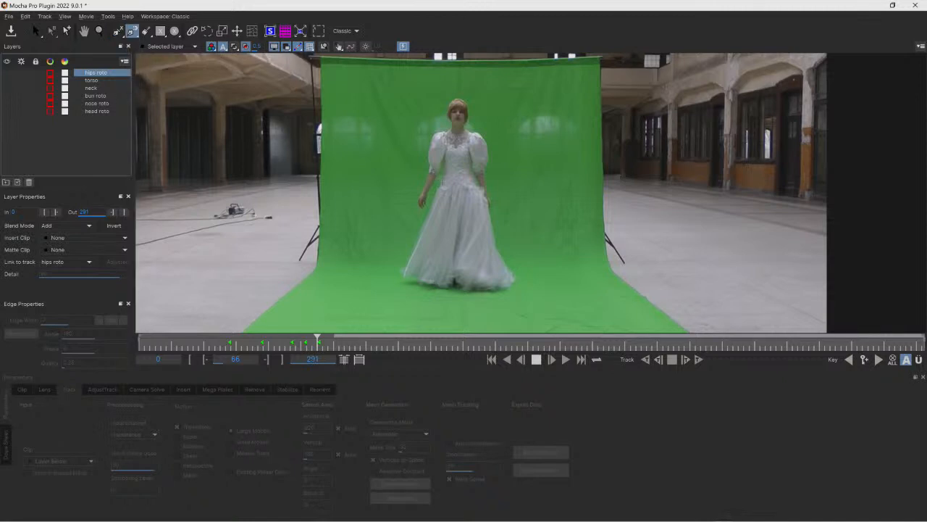
left_click(441, 181)
left_click(401, 275)
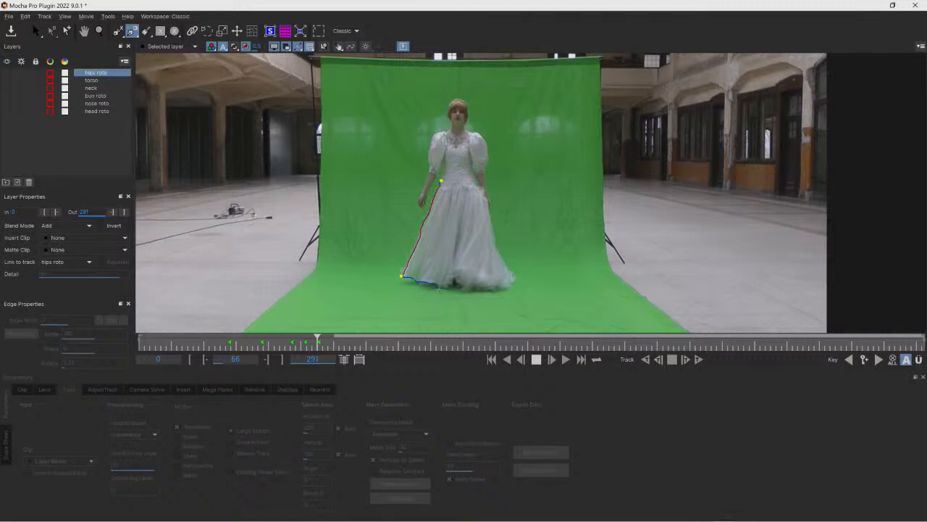
left_click(516, 283)
left_click(479, 183)
left_click(460, 171)
left_click(440, 182)
left_click_drag(366, 130, 596, 321)
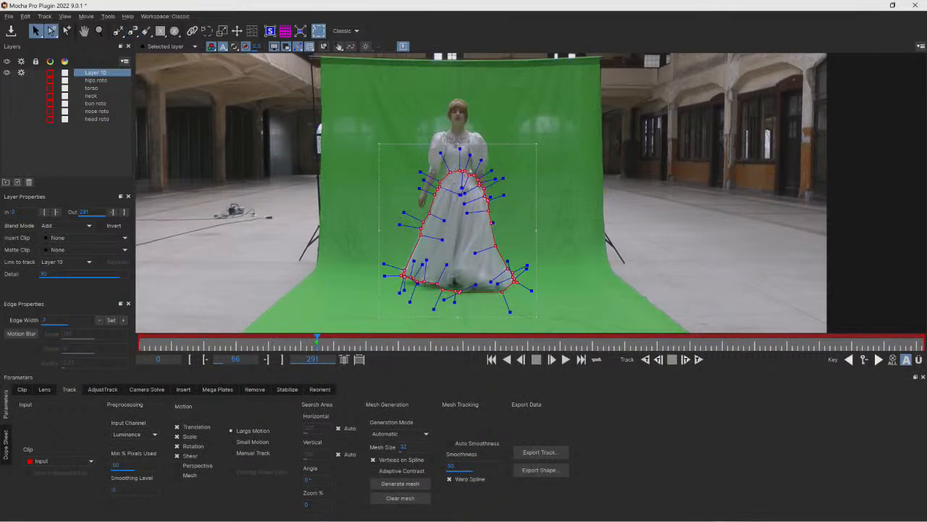
key("Delete")
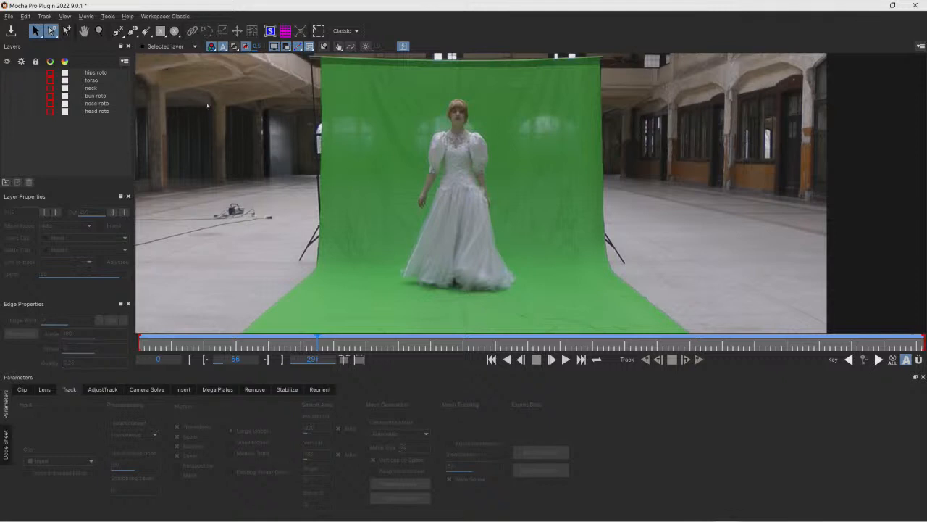
left_click(117, 31)
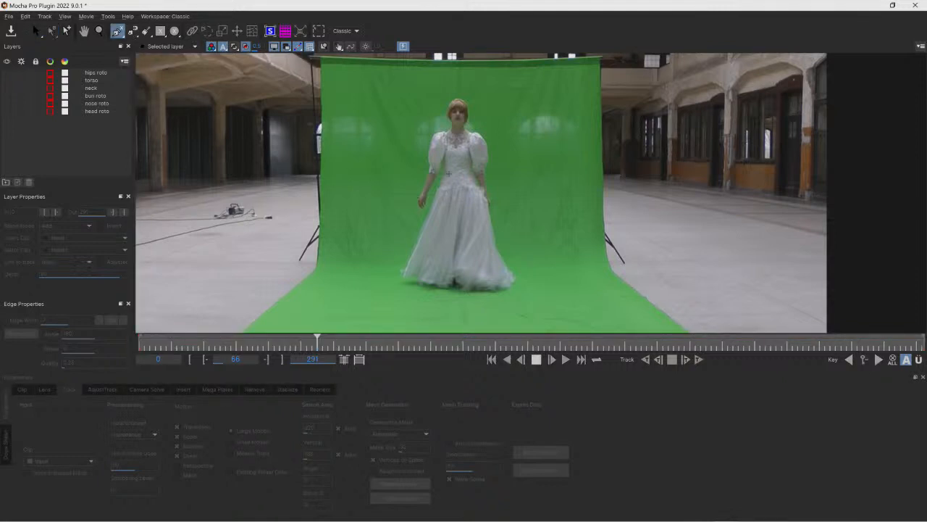
left_click(445, 171)
left_click(439, 182)
left_click(436, 189)
left_click(435, 196)
left_click(422, 231)
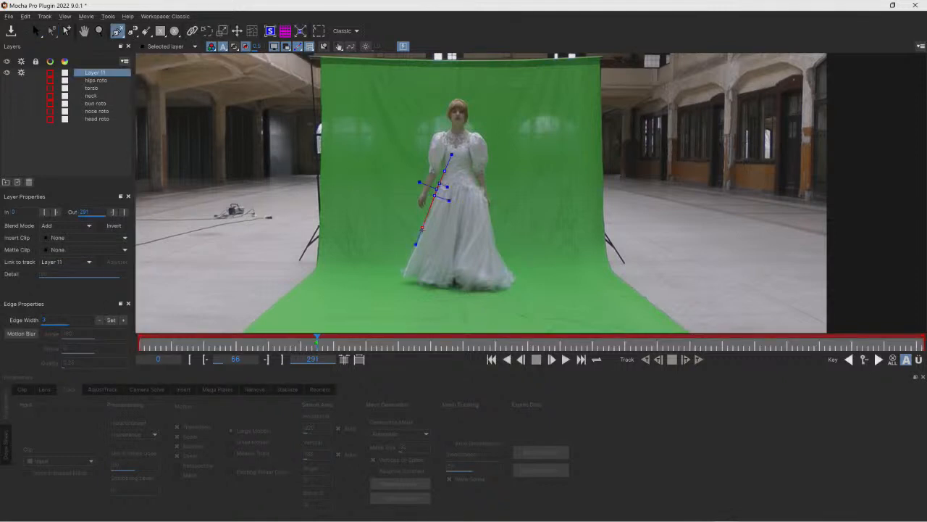
left_click(409, 259)
left_click(400, 271)
left_click(405, 279)
left_click(416, 277)
left_click(436, 287)
left_click(452, 289)
left_click(474, 289)
left_click(511, 285)
left_click(36, 30)
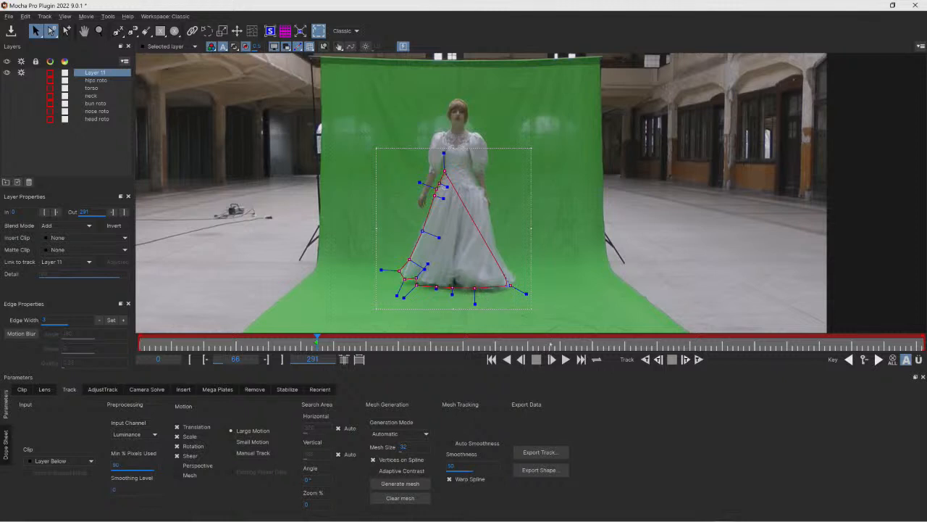
key("Delete")
- At frame 80, draw a closed X-spline shape tracing the outline of Mary's skirt from waist to hem
left_click_drag(317, 342, 352, 344)
left_click(118, 31)
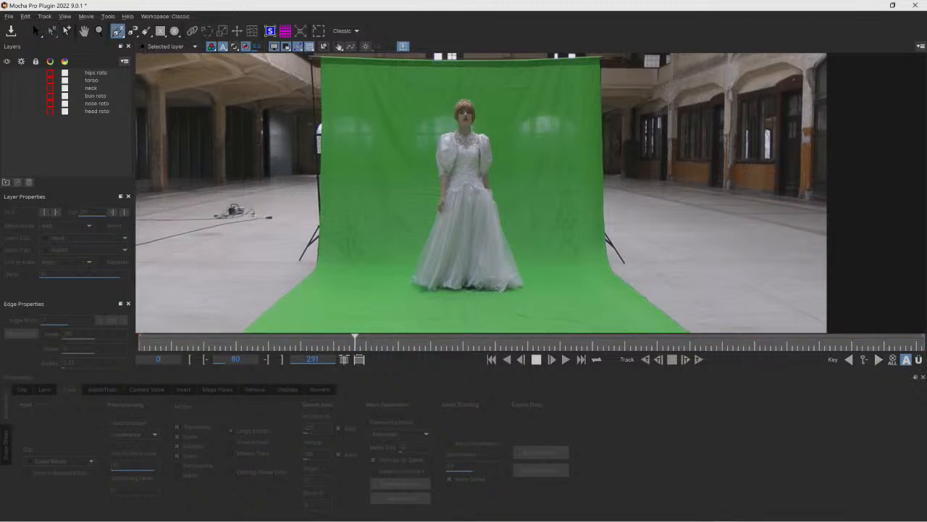
left_click(478, 172)
left_click(485, 187)
left_click(492, 188)
left_click(494, 198)
left_click(499, 221)
left_click(511, 263)
left_click(520, 286)
left_click(510, 289)
left_click(497, 291)
left_click(473, 287)
left_click(457, 288)
left_click(430, 289)
left_click(478, 172)
left_click(414, 285)
left_click(411, 279)
left_click(415, 263)
left_click(432, 220)
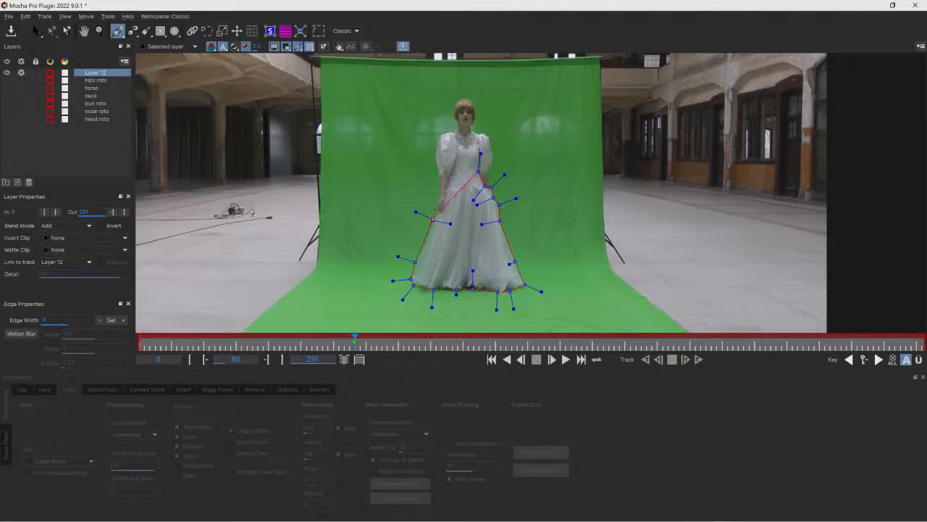
left_click(449, 221)
left_click(455, 191)
left_click(466, 176)
right_click(510, 199)
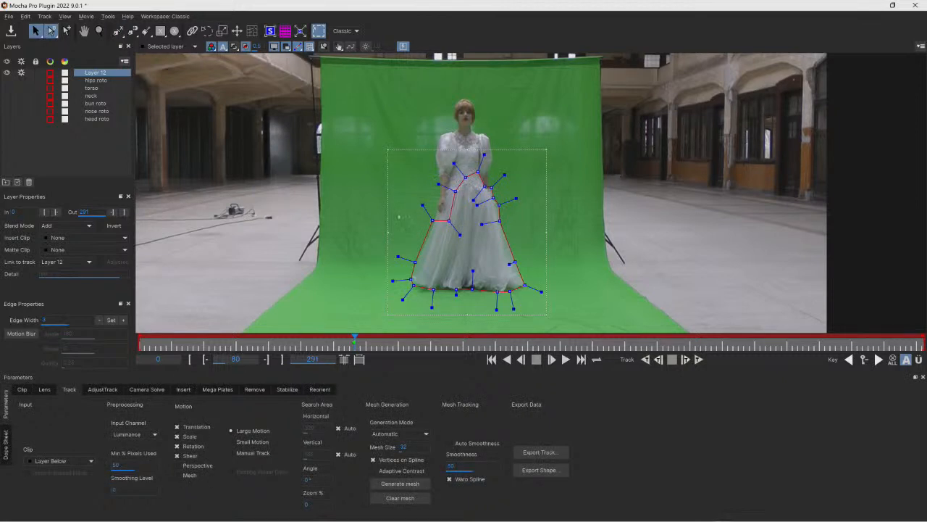
- Rename the new shape layer as skirt roto
double_click(103, 73)
type("skirt roto")
key("Return")
left_click(99, 73)
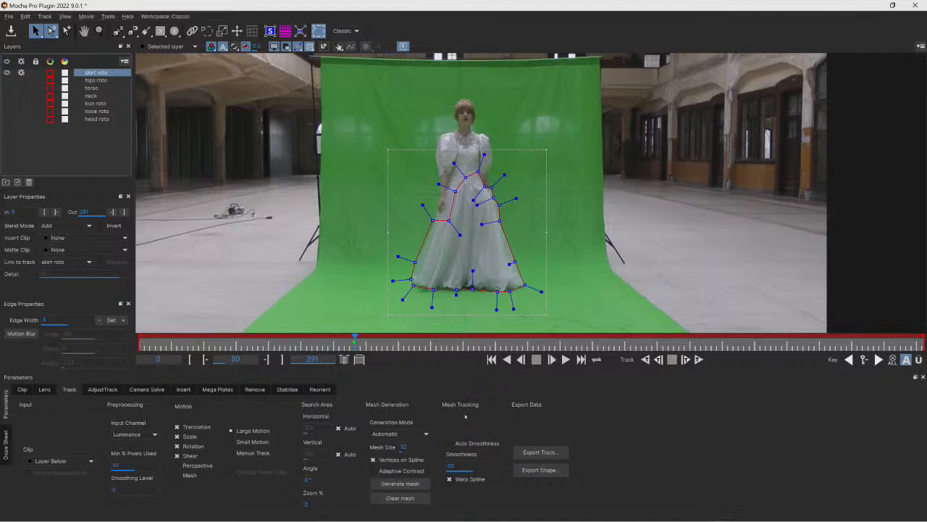
- Set mesh generation to Uniform, enable Mesh motion and track the skirt forwards
left_click(420, 434)
left_click(419, 424)
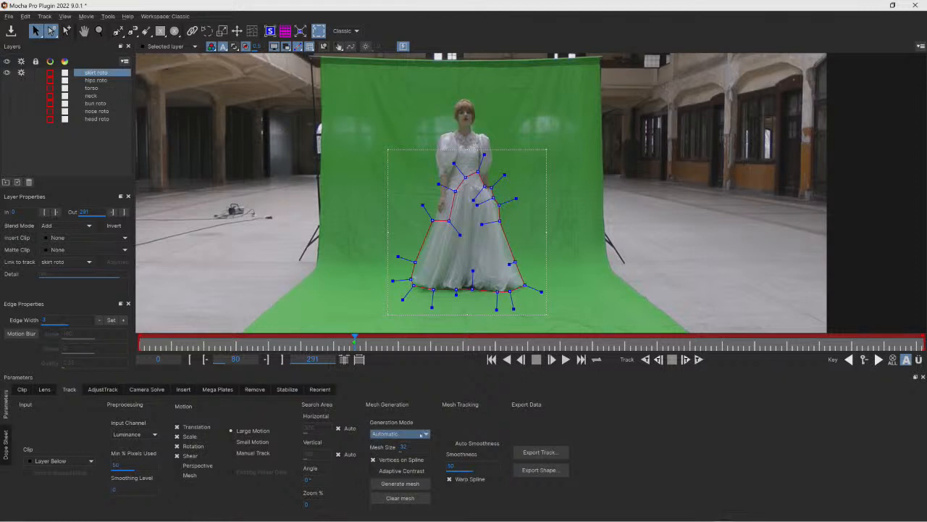
left_click(423, 433)
left_click(395, 453)
left_click(177, 474)
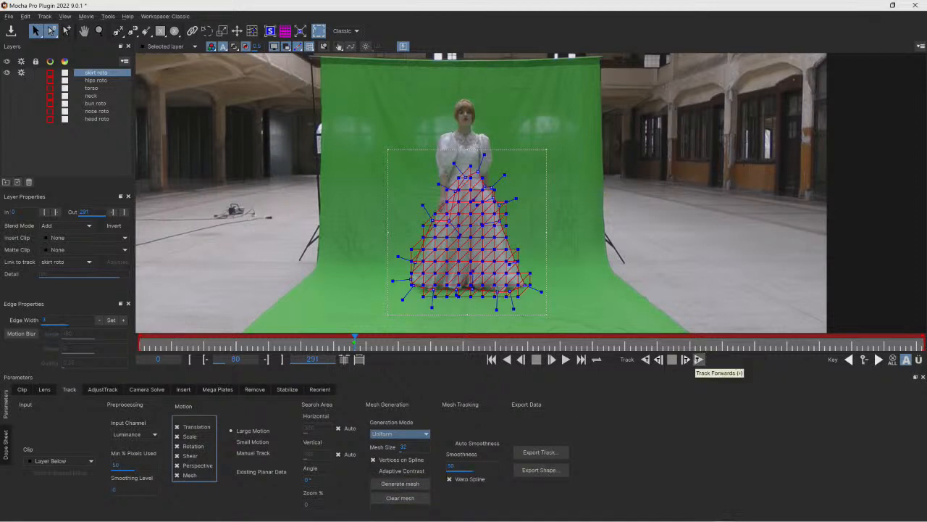
left_click(699, 359)
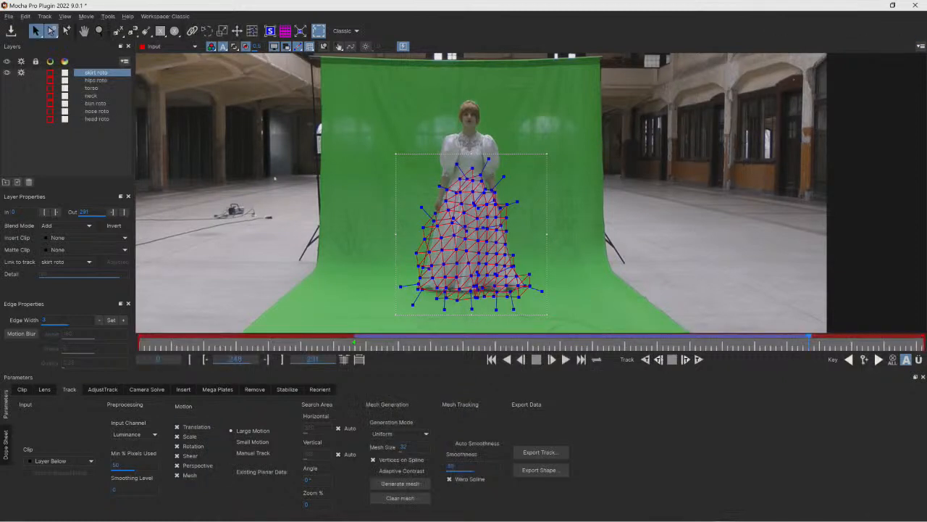
- Change the skirt roto layer's colour to yellow
left_click(50, 73)
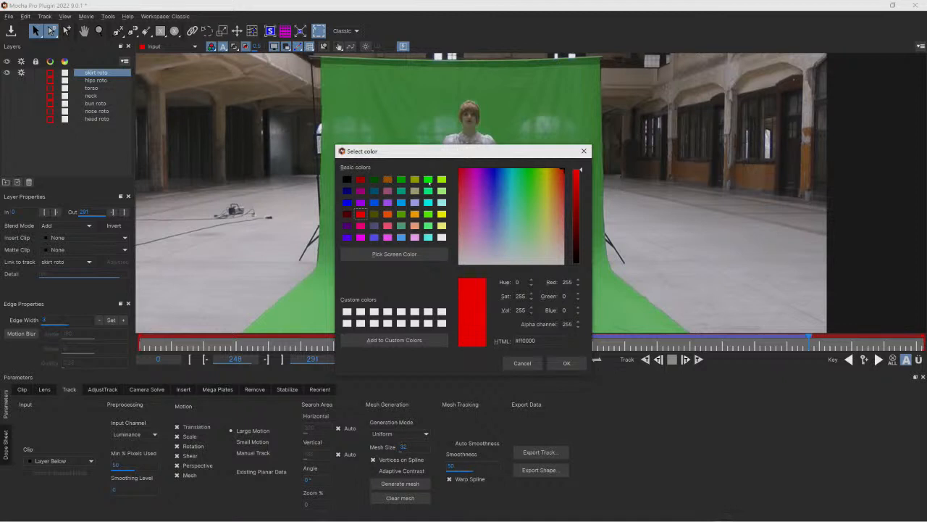
left_click(442, 214)
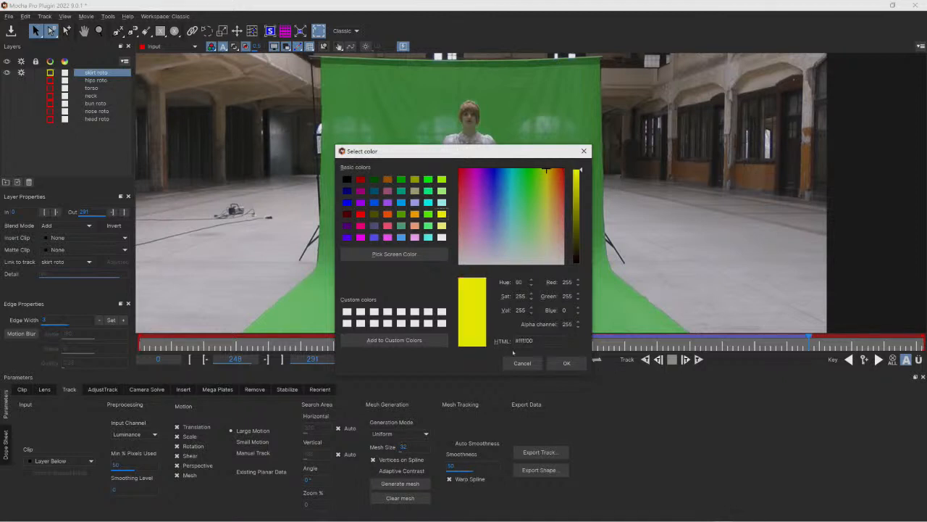
left_click(566, 363)
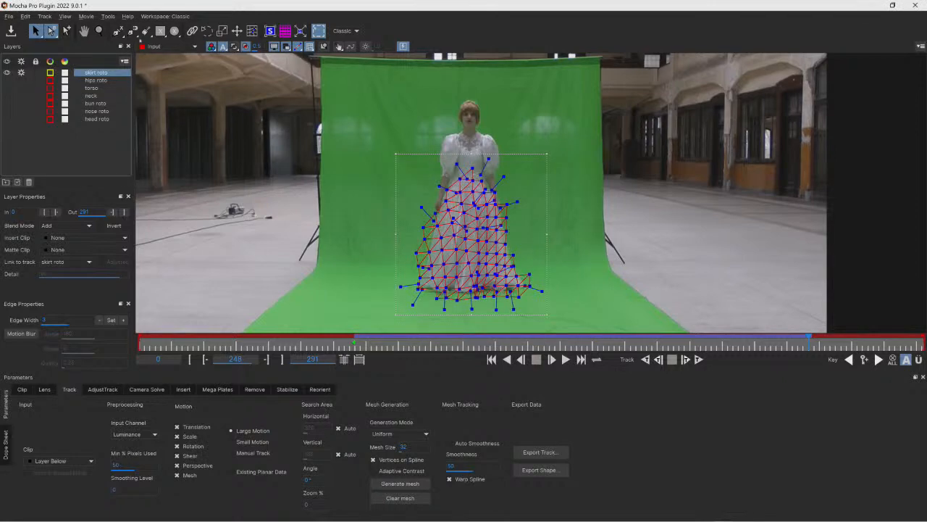
- Continue tracking the skirt roto layer forwards to the end of the clip
left_click(99, 30)
left_click(476, 248)
left_click(476, 248)
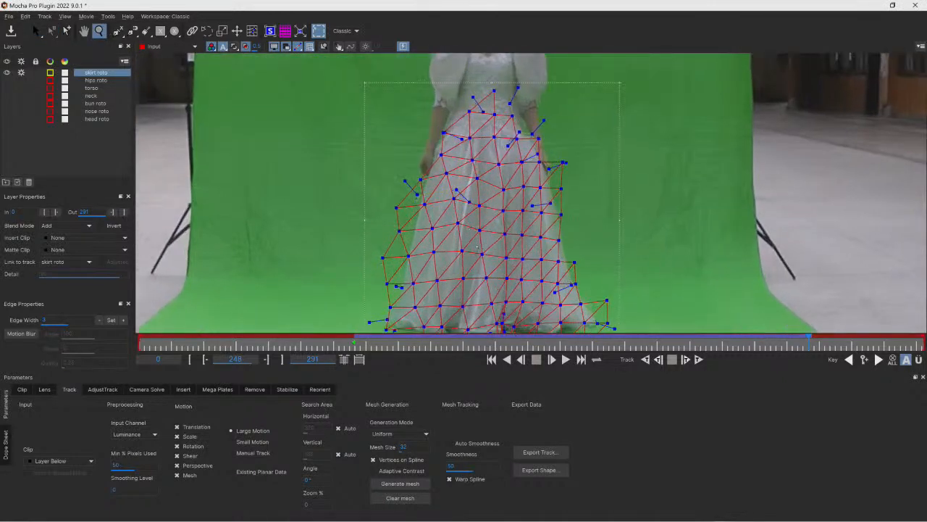
key("x")
left_click_drag(477, 247, 471, 181)
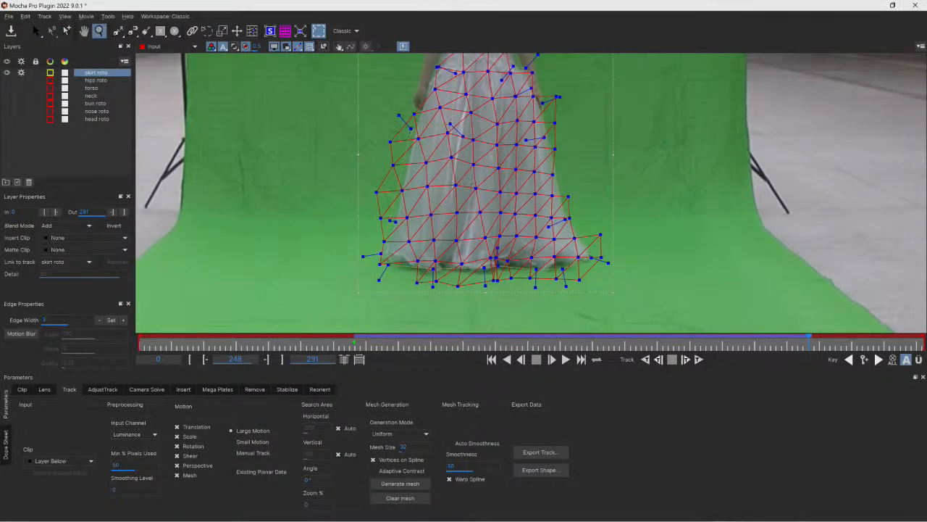
left_click(698, 359)
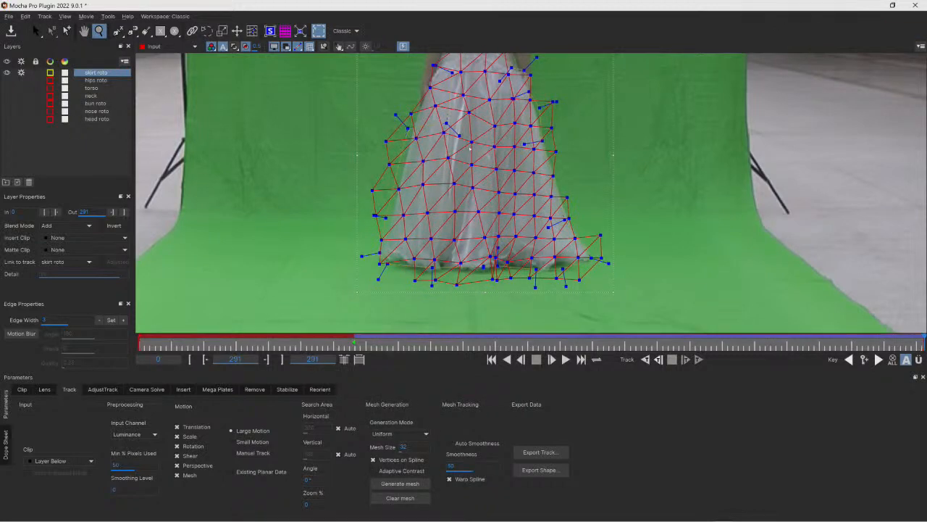
- Hide the mesh, return to frame 80 and reshape the skirt shape's waist and side points to fit the dress
left_click(309, 47)
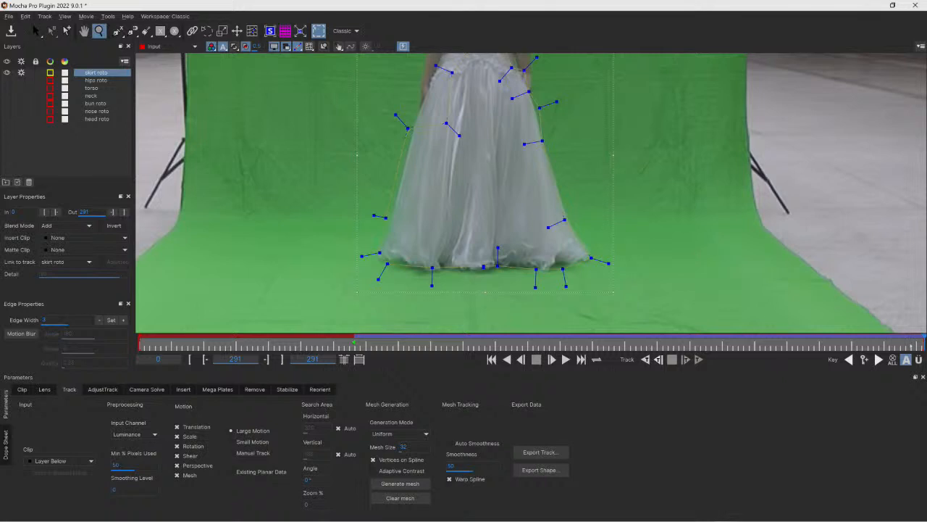
left_click_drag(924, 345, 464, 345)
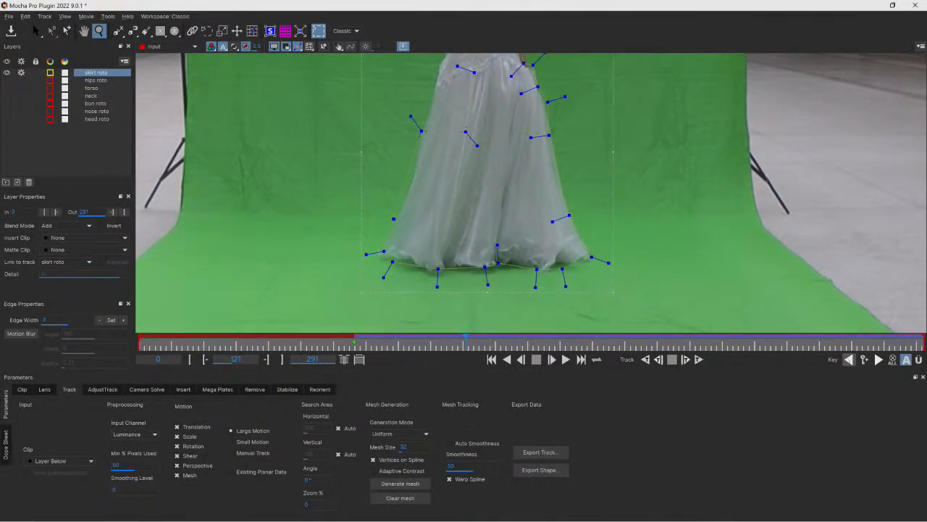
left_click(849, 359)
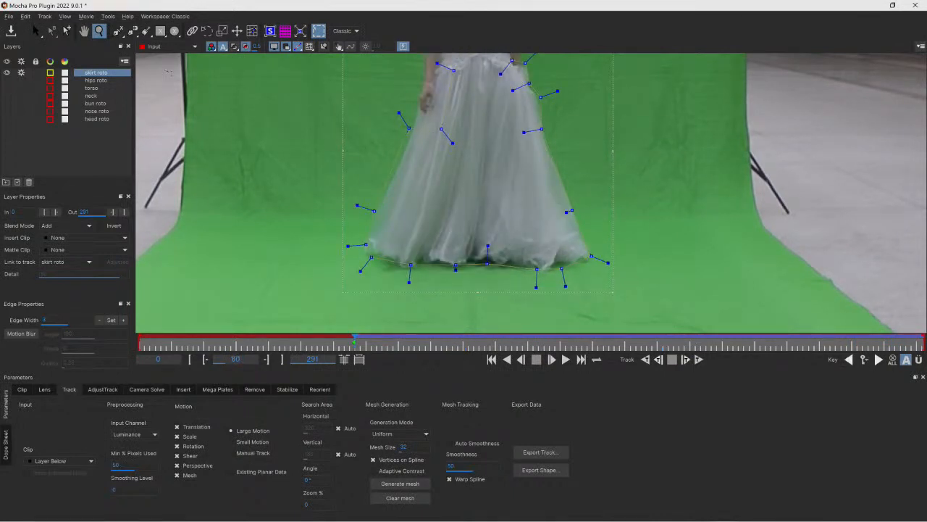
left_click(85, 31)
left_click_drag(443, 124, 414, 187)
left_click(36, 32)
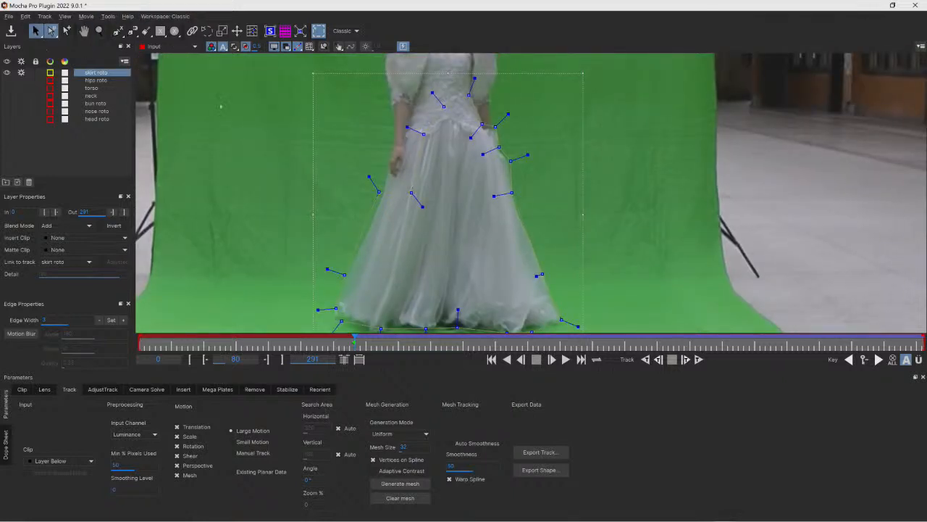
left_click_drag(412, 193, 418, 91)
left_click_drag(443, 125, 443, 91)
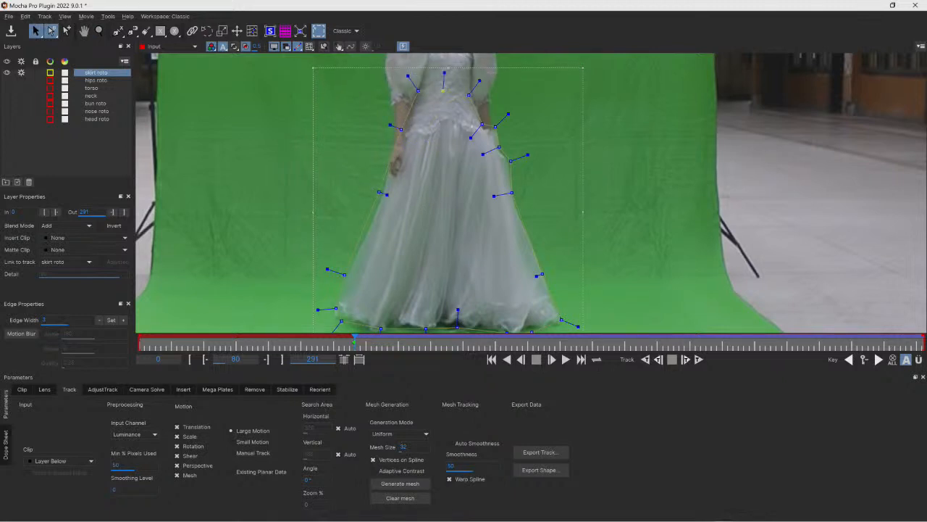
left_click_drag(482, 125, 523, 155)
left_click_drag(507, 117, 498, 129)
left_click_drag(380, 192, 384, 195)
left_click_drag(344, 275, 338, 272)
left_click_drag(336, 310, 346, 317)
- Adjust the skirt shape's hem points and lower-right corner to follow the dress's bottom edge
key("x")
left_click_drag(400, 300, 402, 286)
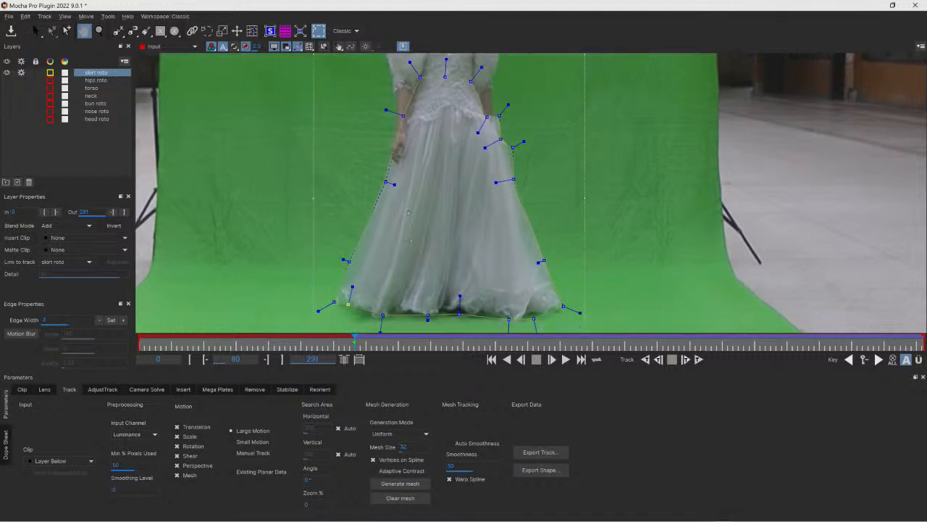
left_click_drag(416, 241, 407, 163)
key("s")
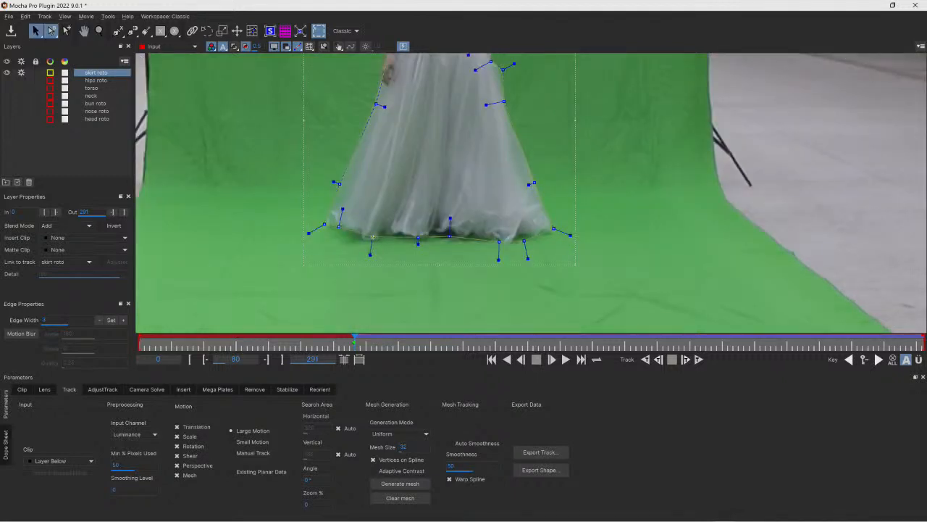
left_click_drag(364, 260, 366, 249)
left_click_drag(418, 237, 392, 234)
left_click_drag(450, 234, 498, 244)
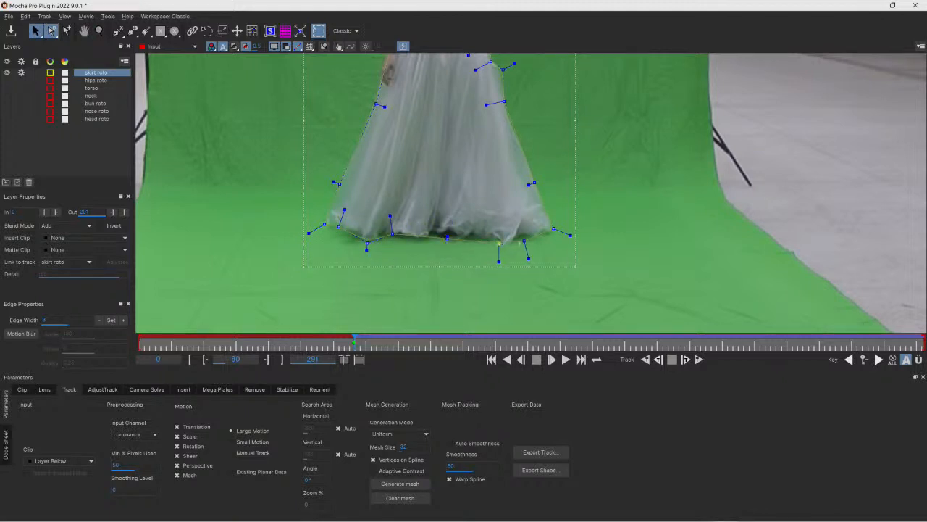
left_click_drag(571, 235, 563, 233)
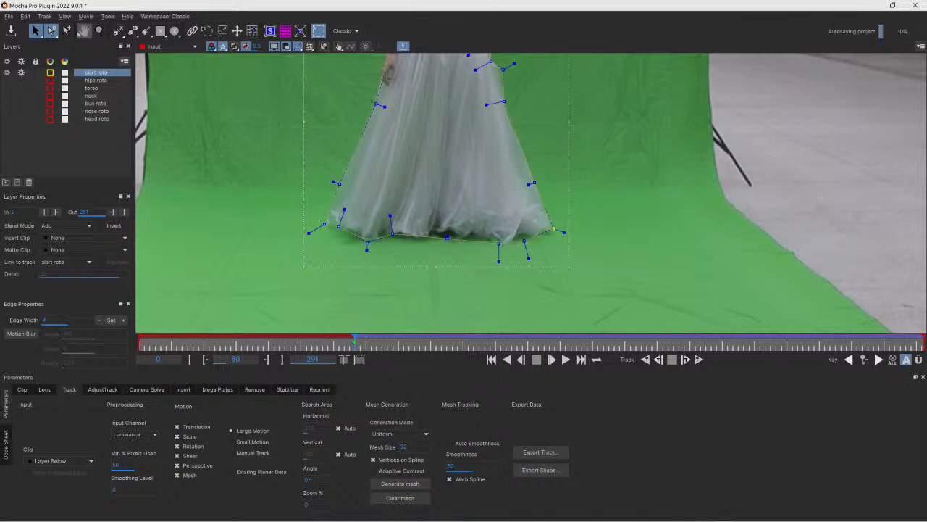
- Add extra points along the skirt shape's hem and nudge a point on its right side
left_click(66, 31)
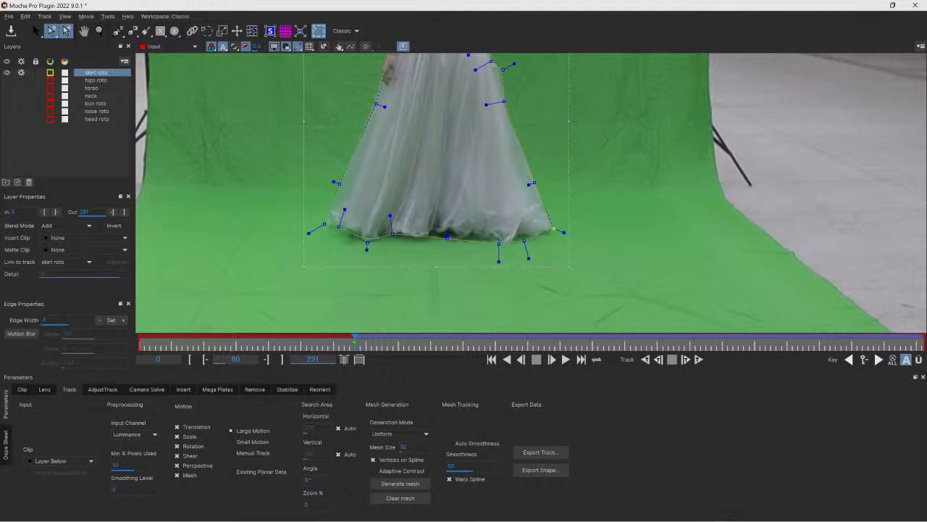
left_click_drag(353, 236, 334, 224)
left_click(332, 226)
left_click(381, 234)
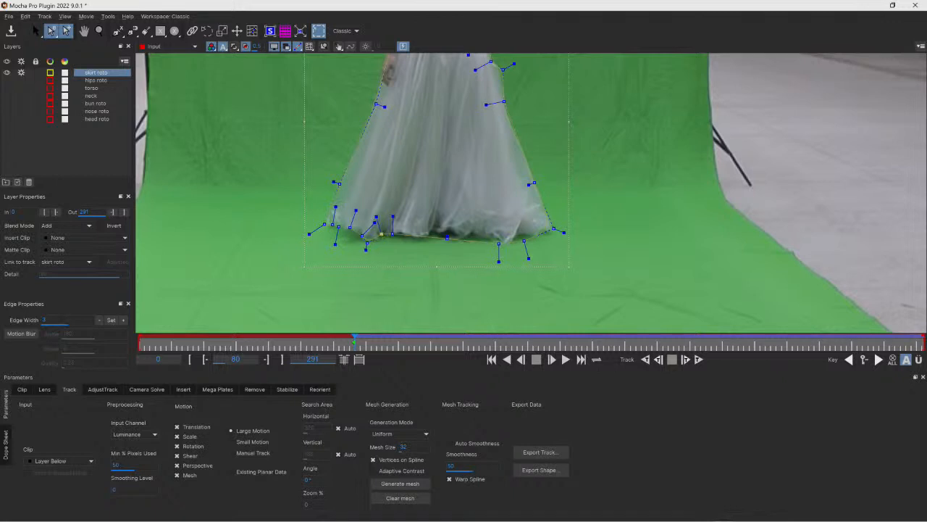
left_click_drag(404, 234, 401, 232)
left_click(409, 235)
left_click(416, 236)
left_click(426, 235)
left_click(437, 235)
left_click_drag(437, 235, 444, 238)
left_click(471, 232)
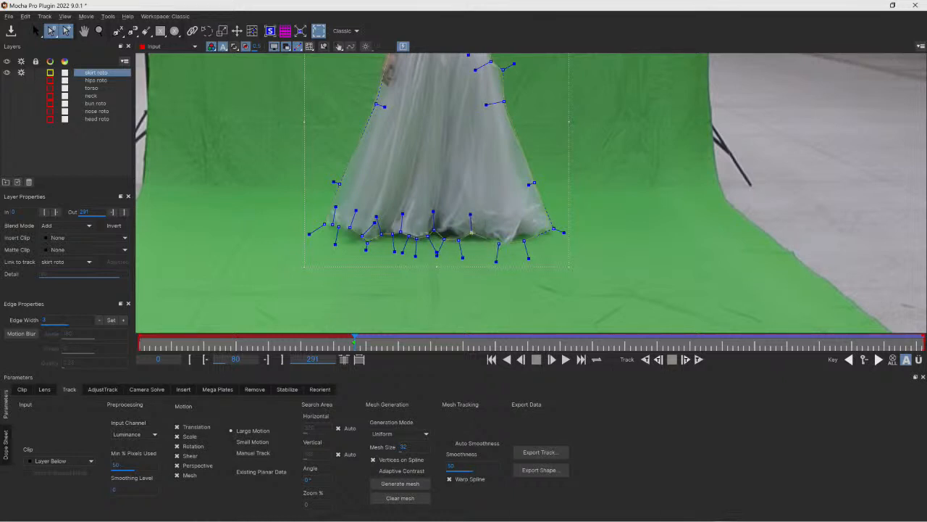
left_click(494, 239)
left_click(513, 242)
left_click(523, 234)
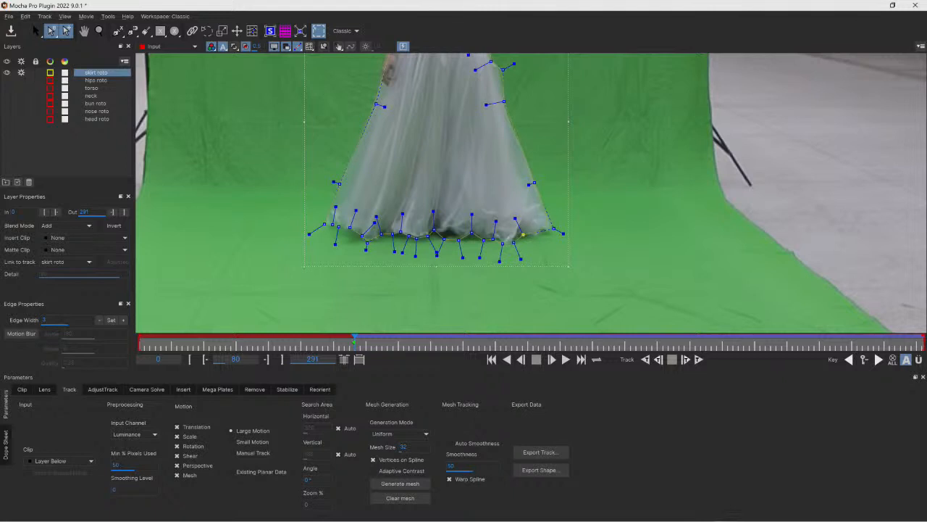
left_click(543, 229)
left_click(555, 232)
left_click_drag(504, 101, 505, 107)
- At the last frame, adjust the skirt shape's left, upper and right points to fit the dress
key("x")
left_click_drag(448, 107, 447, 190)
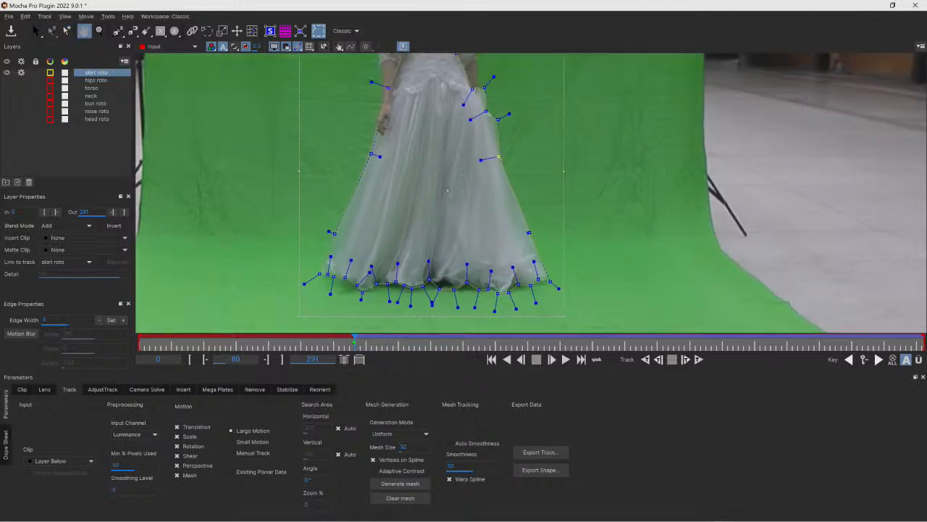
left_click_drag(443, 153, 440, 215)
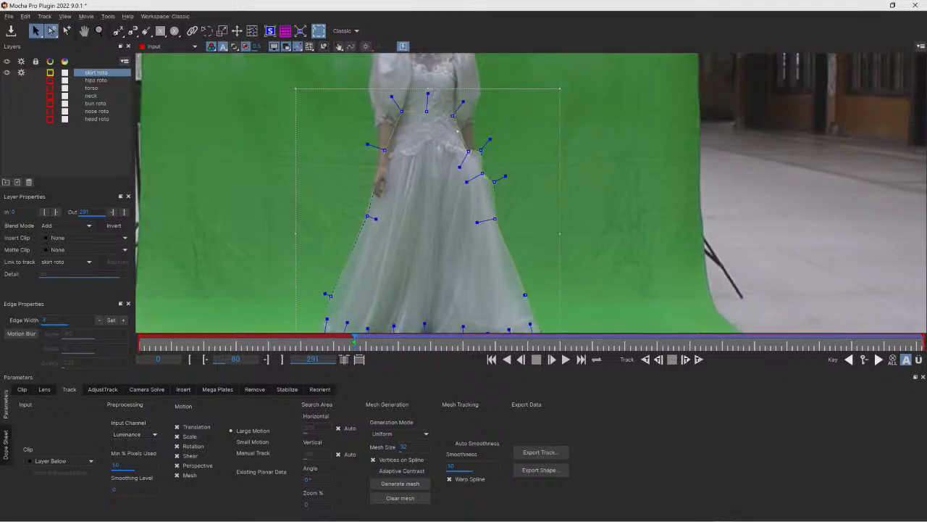
left_click_drag(453, 116, 454, 45)
key("x")
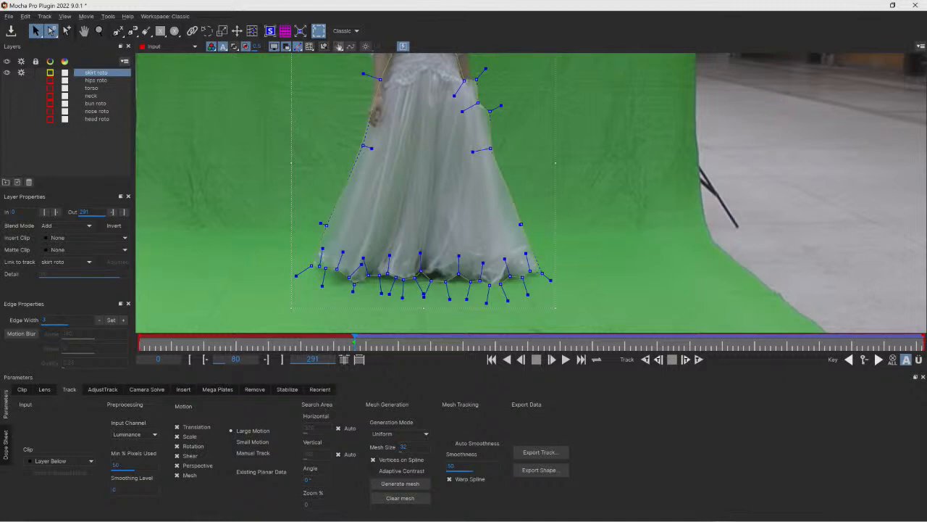
left_click(339, 47)
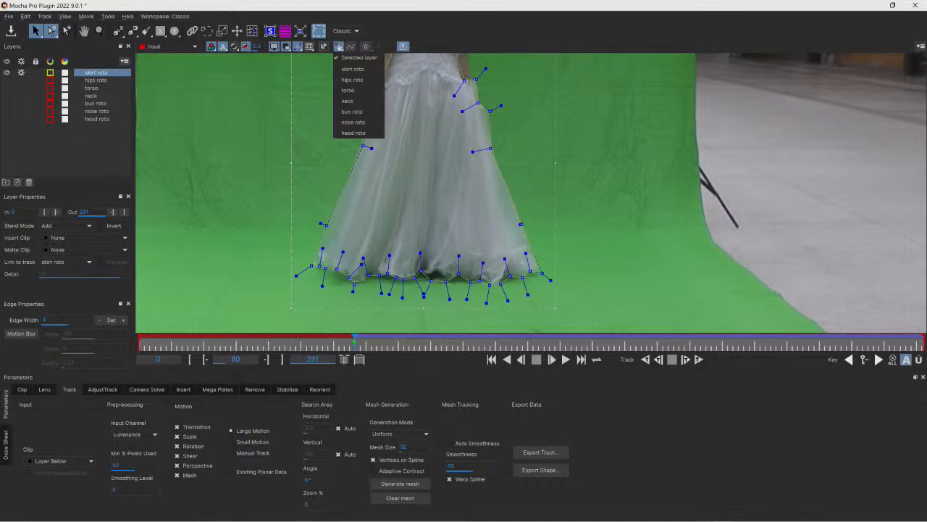
left_click(348, 56)
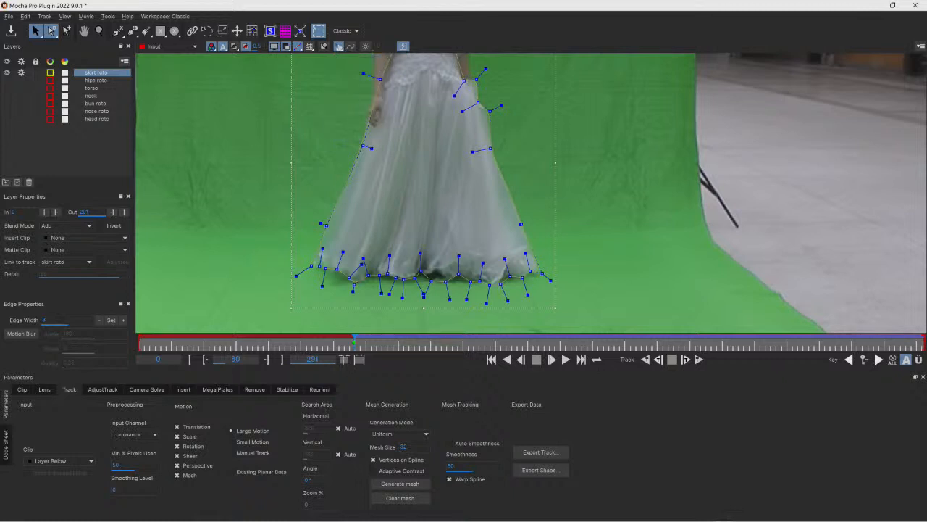
left_click_drag(354, 340, 924, 341)
left_click_drag(303, 227, 309, 233)
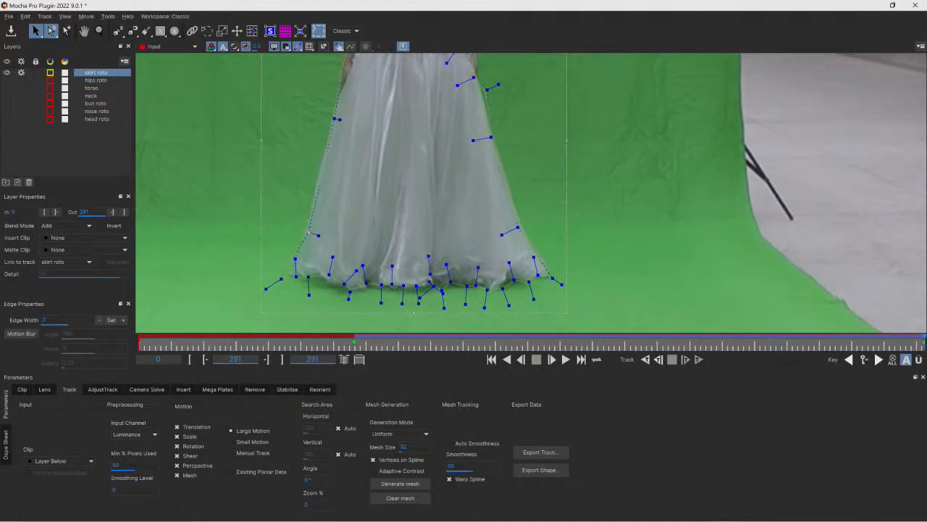
key("x")
left_click_drag(383, 125, 374, 171)
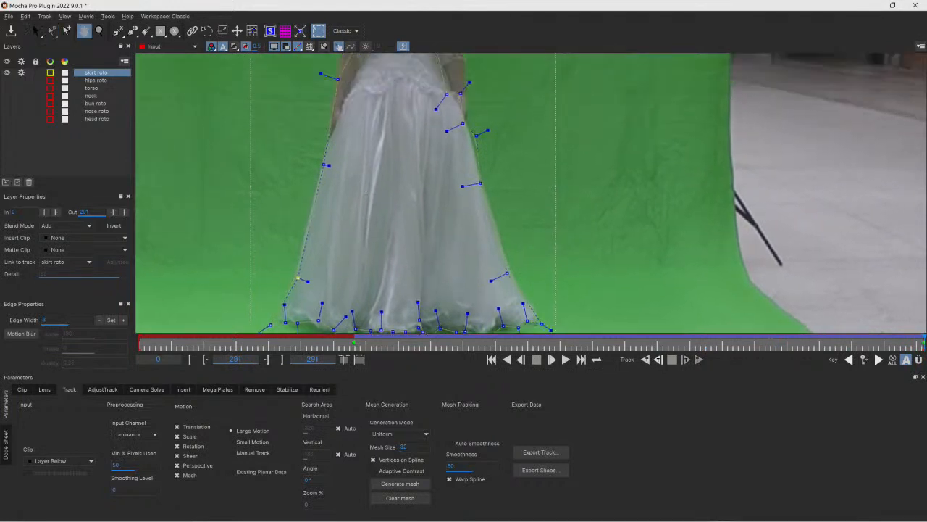
left_click_drag(338, 79, 342, 80)
left_click_drag(446, 94, 463, 90)
left_click_drag(476, 135, 465, 121)
left_click_drag(507, 274, 508, 267)
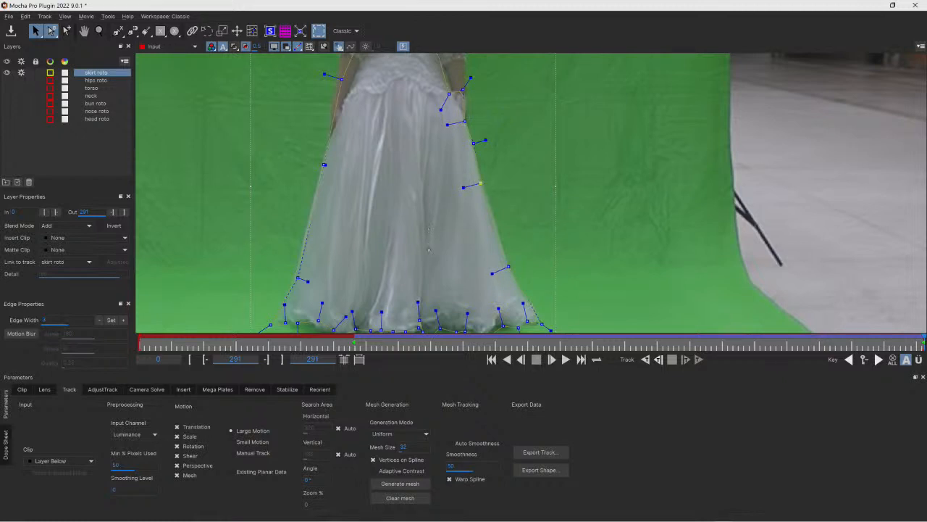
key("x")
left_click_drag(428, 250, 429, 194)
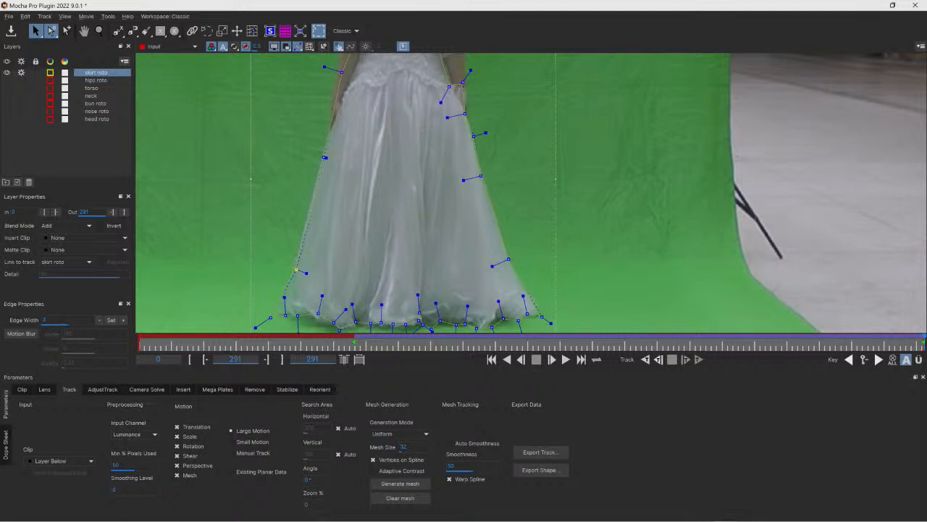
- Delete a point on the skirt shape's left side and adjust points on its right side and lower-left hem
left_click_drag(313, 184, 311, 184)
key("Delete")
key("ctrl+z")
key("Delete")
left_click_drag(509, 259, 511, 264)
left_click_drag(334, 323, 312, 315)
- At frame 237, refine the skirt shape's right-side, hem-corner, left-side and waist points to follow the dress
left_click_drag(924, 342, 779, 342)
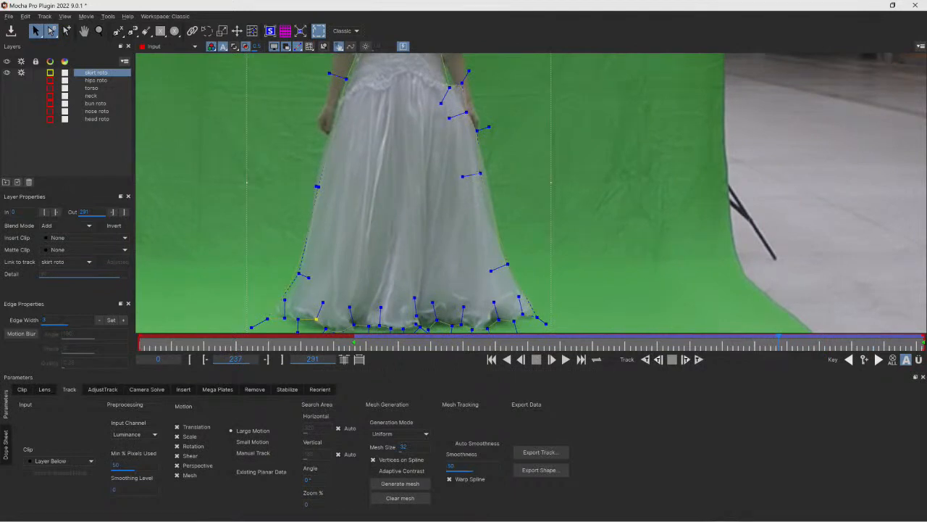
left_click_drag(507, 263, 500, 251)
left_click_drag(537, 317, 537, 314)
left_click_drag(268, 318, 274, 310)
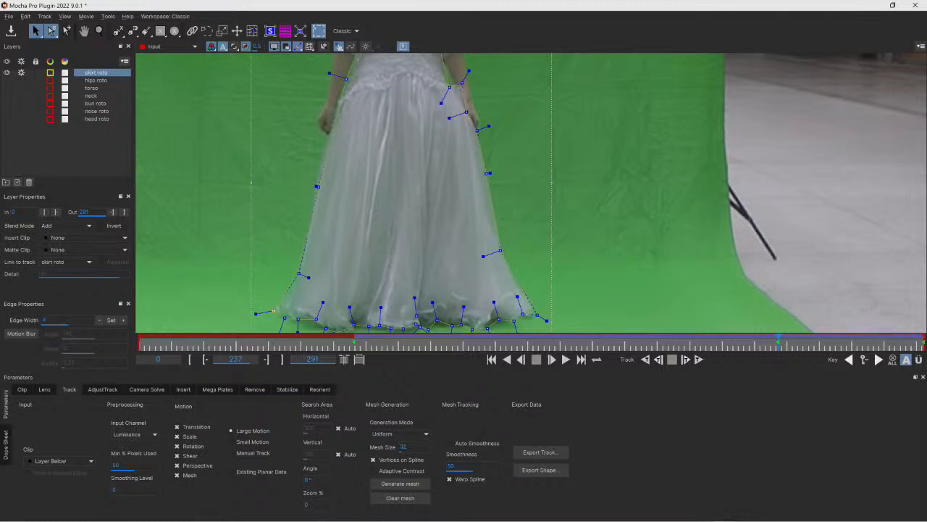
left_click_drag(273, 310, 283, 319)
left_click_drag(500, 250, 502, 255)
left_click_drag(317, 187, 317, 184)
left_click_drag(299, 273, 300, 273)
left_click_drag(330, 73, 341, 97)
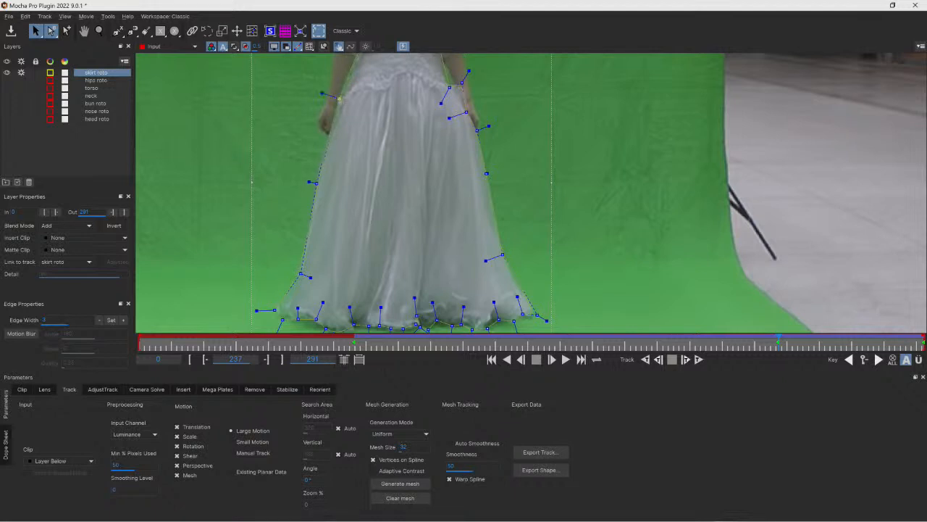
- At frames 278 and 128, nudge the skirt shape's right-side and upper-left points onto the dress edge
left_click_drag(779, 338, 883, 334)
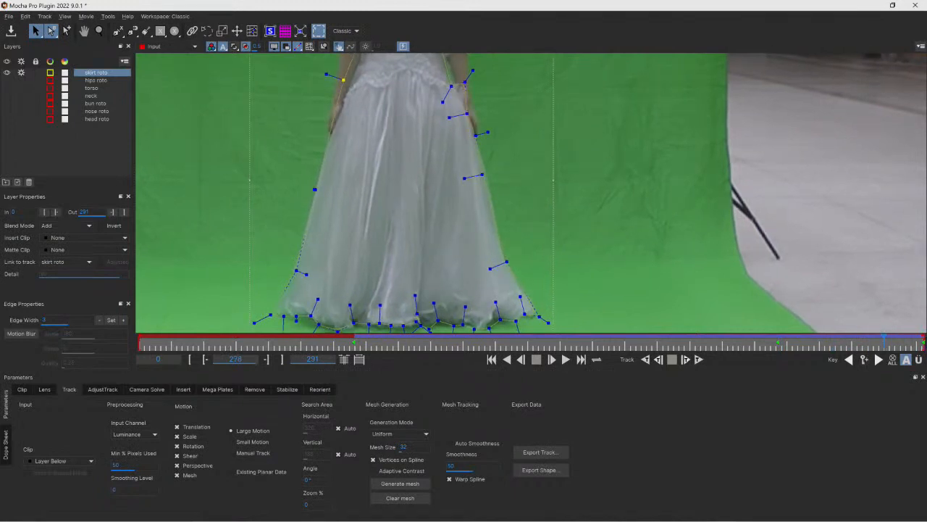
left_click_drag(507, 261, 501, 256)
left_click_drag(884, 338, 484, 340)
left_click_drag(354, 88, 340, 80)
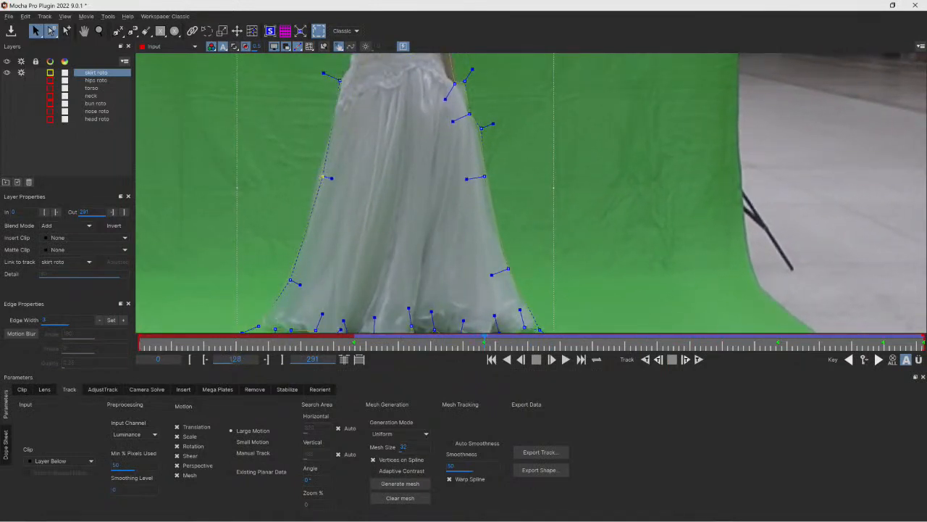
- Zoom out to the full frame and play back the skirt shape from around frame 80 to check its fit
left_click_drag(461, 343, 696, 349)
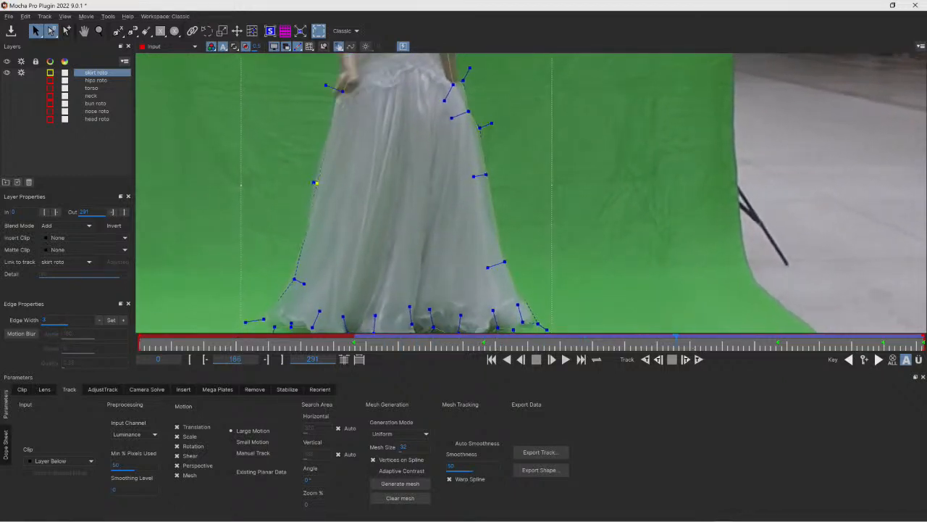
left_click(99, 32)
left_click_drag(373, 160, 404, 236)
key("x")
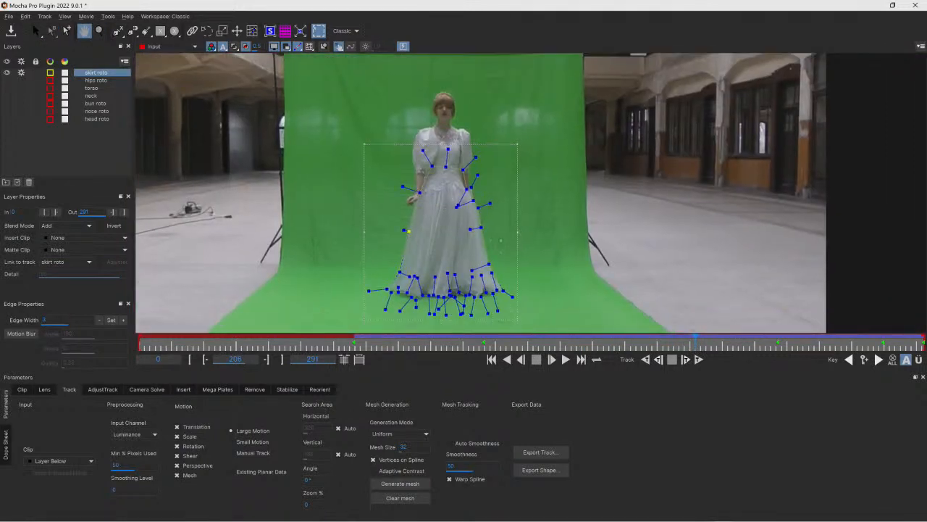
key("z")
left_click_drag(695, 343, 542, 348)
left_click_drag(464, 359, 431, 357)
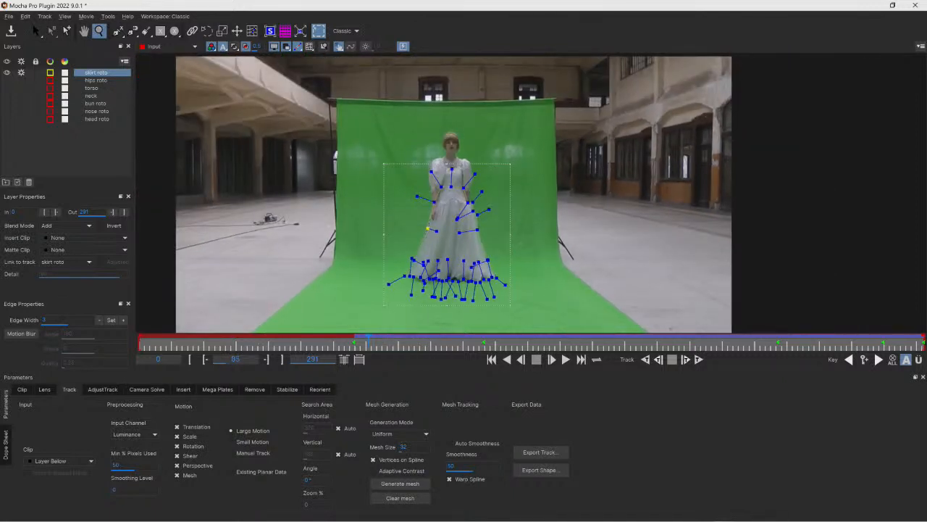
left_click_drag(140, 343, 358, 343)
left_click(551, 359)
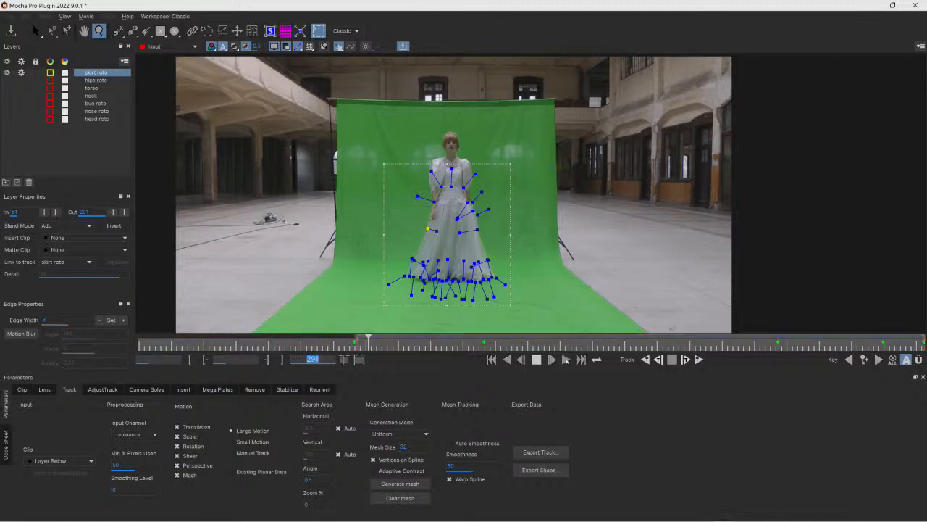